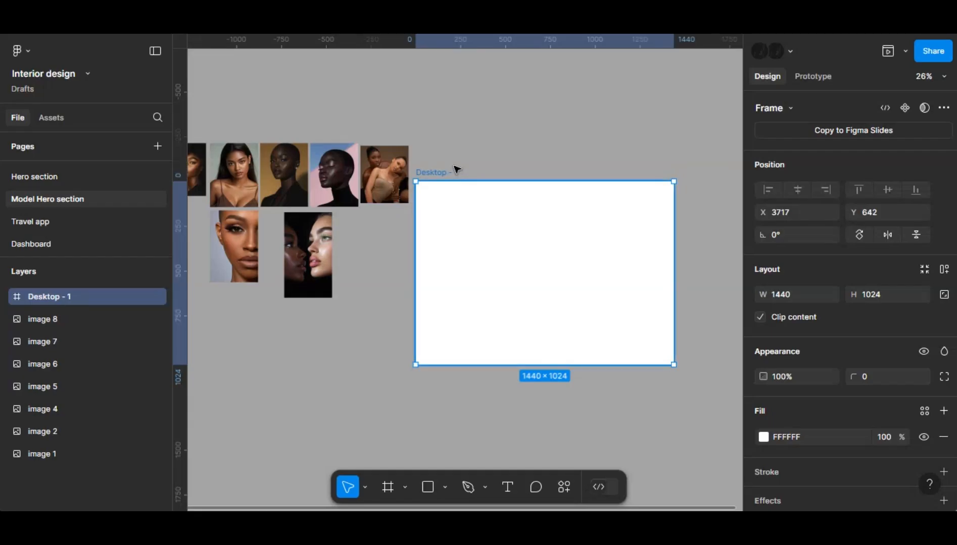
# Step: Move the desktop frame slightly up, away from the reference images, and rename it Hero Section
pyautogui.moveTo(451, 172); pyautogui.dragTo(482, 136)
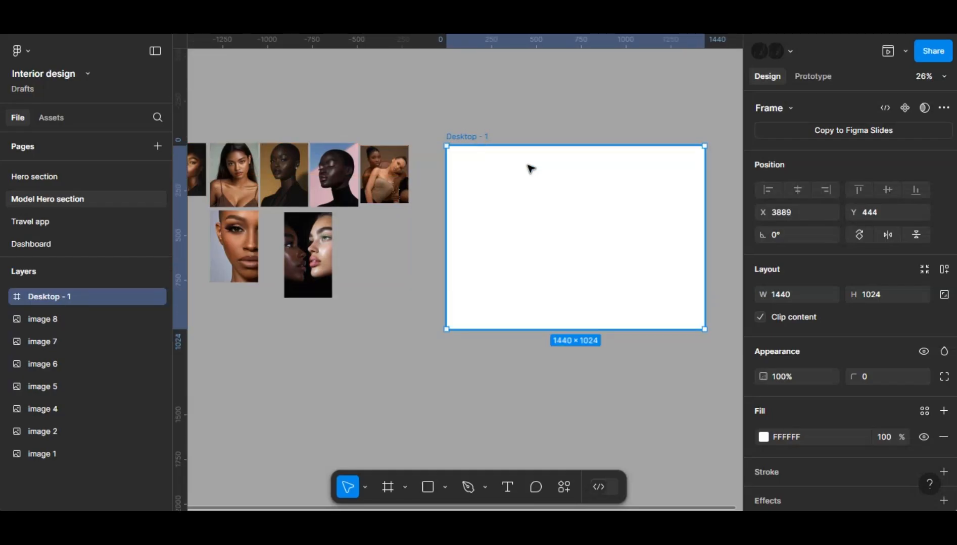
pyautogui.write('Hero Section')
pyautogui.press('Return')
# Step: Draw a frame of about 686 × 150 near the upper edge of the Hero Section
pyautogui.scroll(5, 461, 148)
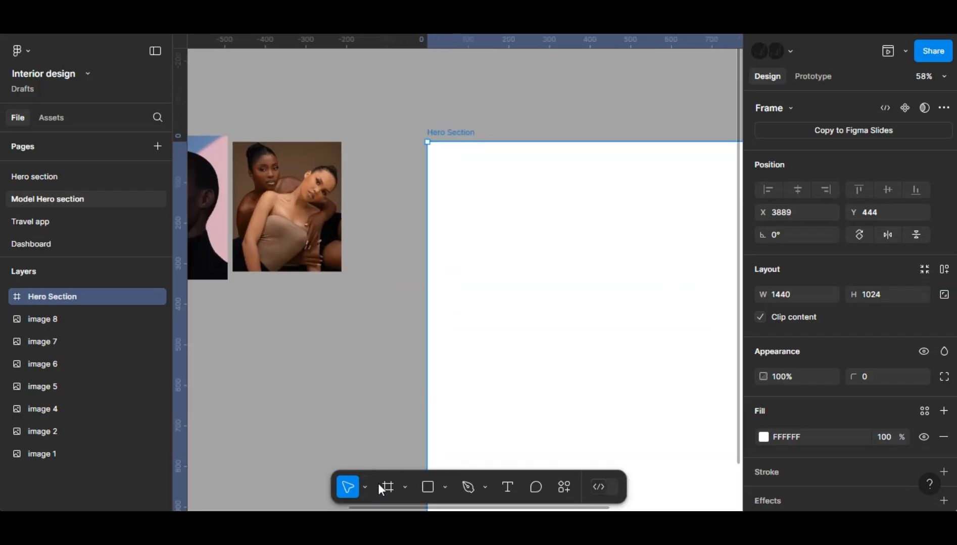
pyautogui.click(388, 487)
pyautogui.moveTo(441, 171)
pyautogui.mouseDown()
pyautogui.moveTo(670, 237)
pyautogui.moveTo(722, 233)
pyautogui.mouseUp()
pyautogui.hscroll(3, 633, 228)
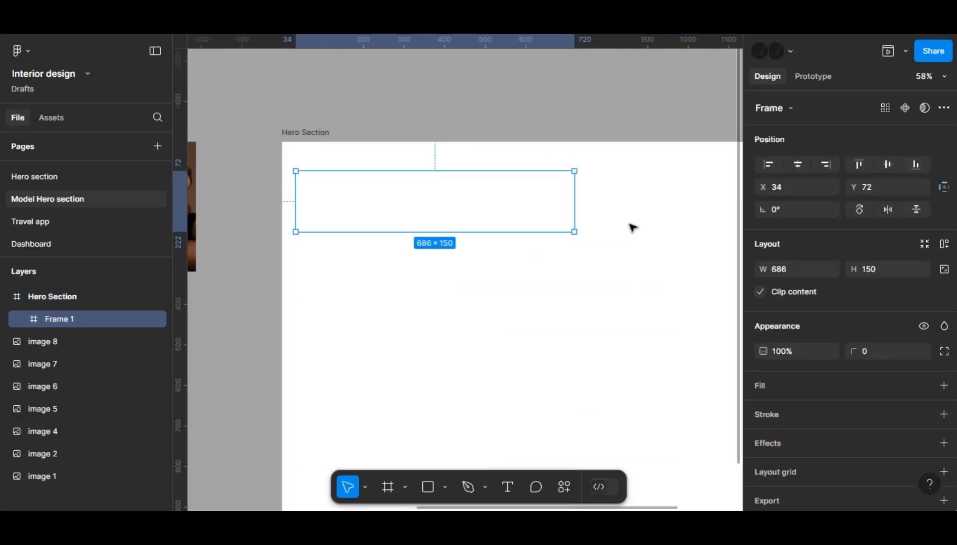
# Step: Stretch the new inner frame across the Hero Section's full 1440 width, starting at X 0
pyautogui.scroll(-5, 633, 228)
pyautogui.hscroll(-3, 601, 223)
pyautogui.moveTo(481, 207); pyautogui.dragTo(631, 223)
pyautogui.moveTo(338, 208); pyautogui.dragTo(327, 207)
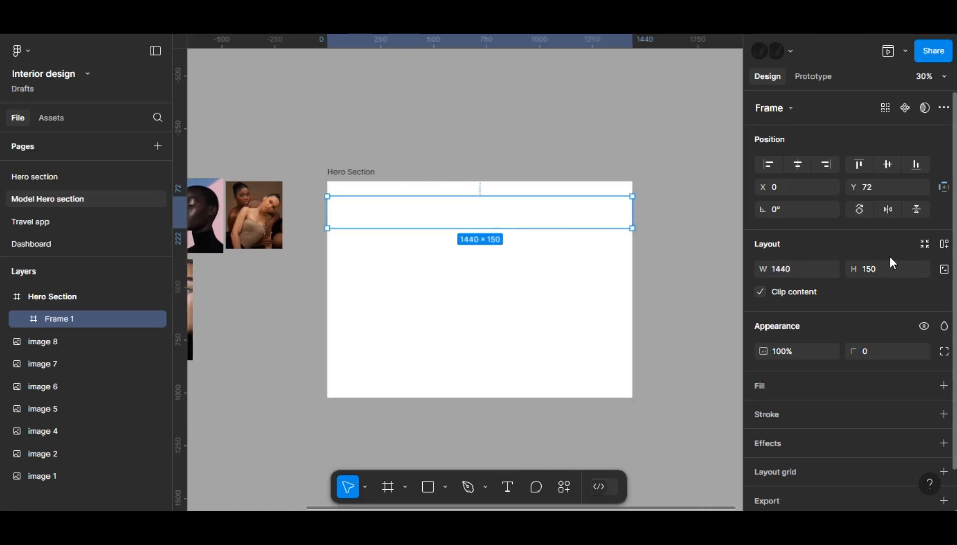
# Step: Set the inner frame's height to 100 and place a copy of it on the canvas below the Hero Section
pyautogui.click(875, 271)
pyautogui.write('100')
pyautogui.press('Return')
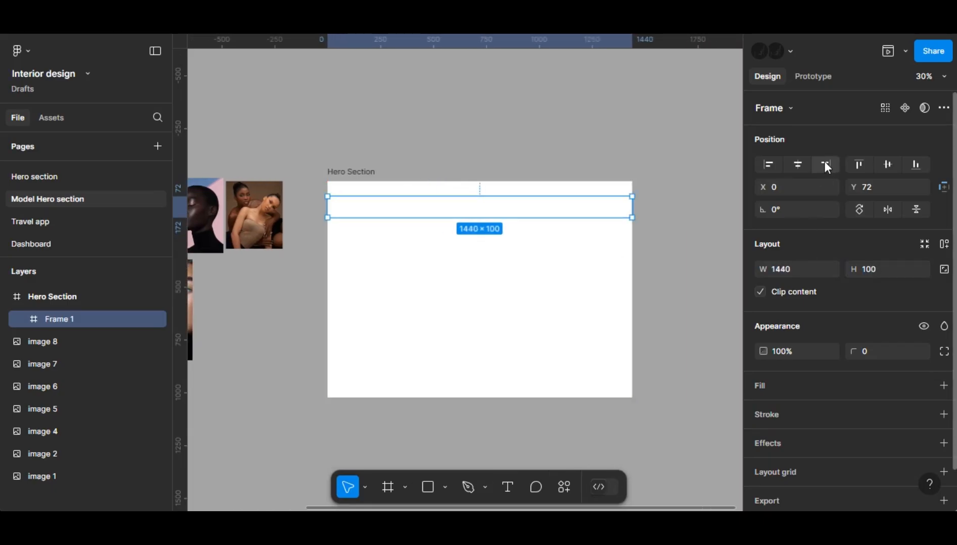
pyautogui.scroll(-3, 506, 142)
pyautogui.moveTo(506, 186); pyautogui.dragTo(429, 348)
# Step: Run the Logoipsum plugin and insert the dark rounded LOGO wordmark into the design
pyautogui.rightClick(268, 397)
pyautogui.moveTo(293, 432)
pyautogui.click(457, 255)
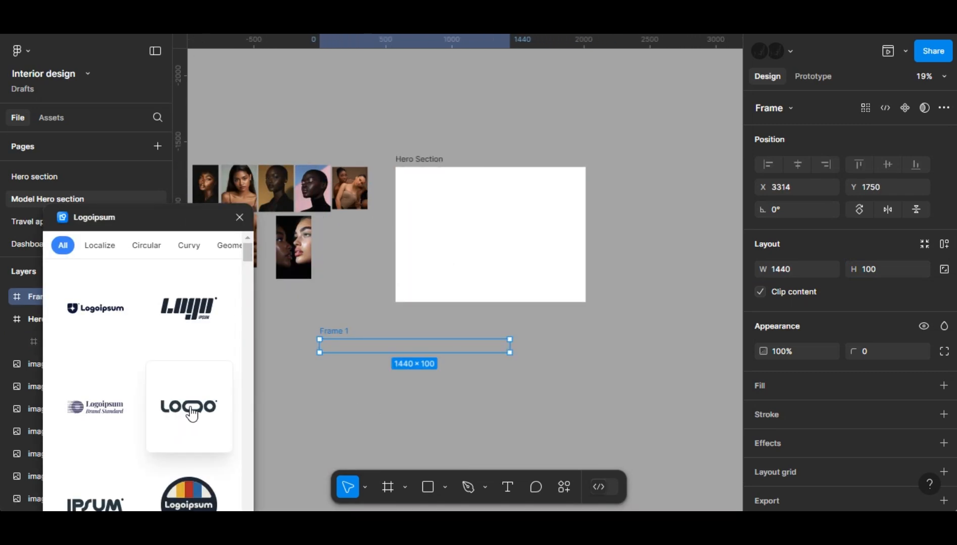
pyautogui.click(191, 413)
pyautogui.click(240, 217)
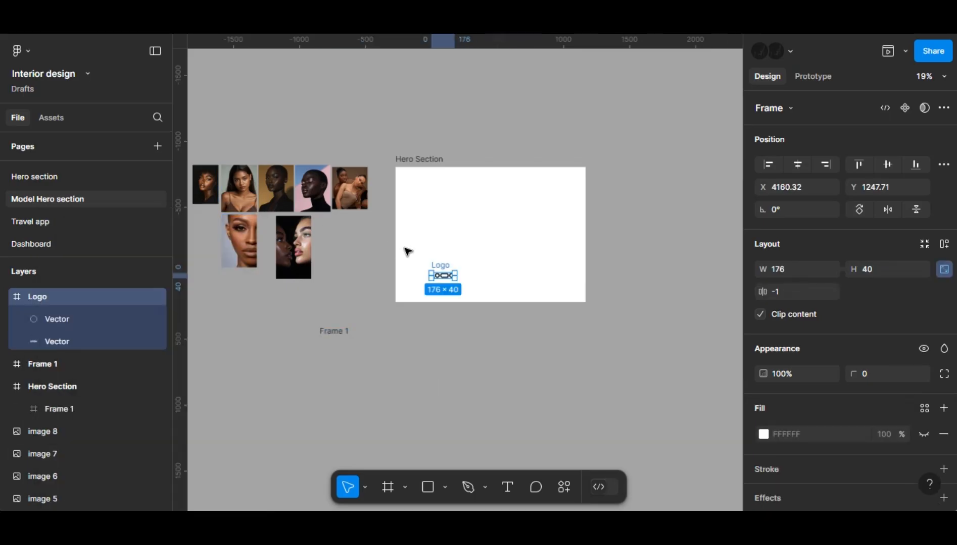
# Step: Move the logo into the copied 1440 × 100 frame and give that frame the White fill style
pyautogui.moveTo(427, 282); pyautogui.dragTo(338, 342)
pyautogui.scroll(5, 338, 342)
pyautogui.click(305, 329)
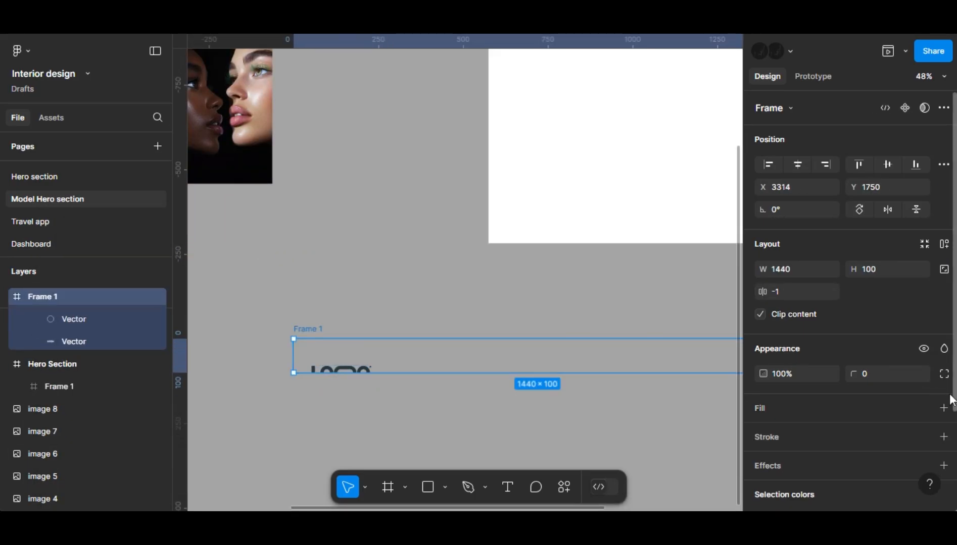
pyautogui.click(923, 408)
pyautogui.click(631, 393)
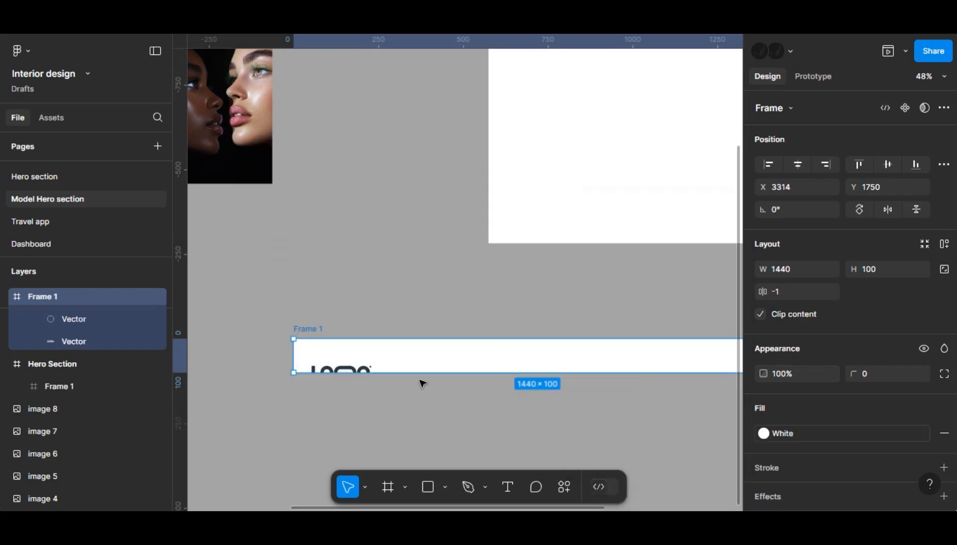
# Step: Scale the logo to a width of 100, centre it vertically in the header frame and set its X to 80
pyautogui.click(354, 366)
pyautogui.write('k')
pyautogui.write('100')
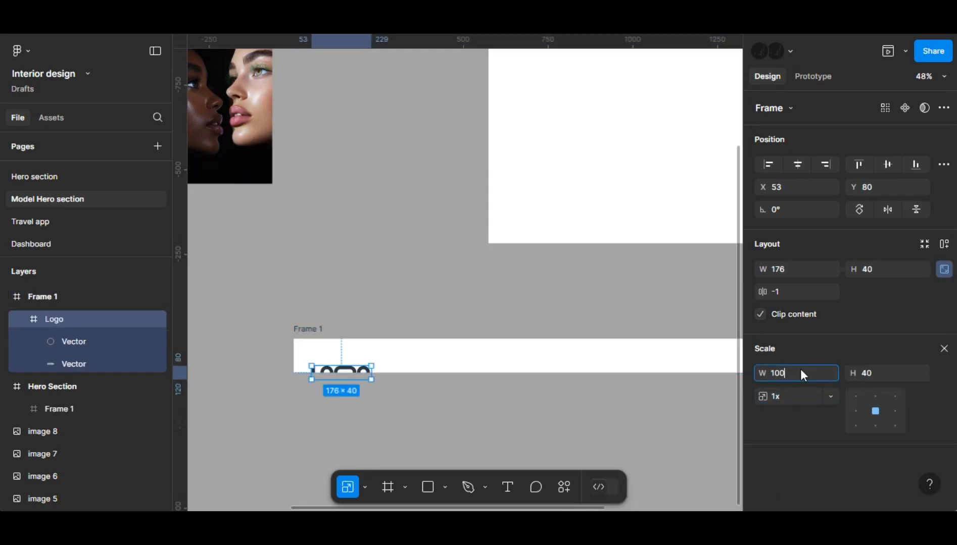
pyautogui.press('Return')
pyautogui.click(887, 165)
pyautogui.write('80')
pyautogui.press('Return')
# Step: Add a HOME text link in the right part of the header frame using the Neue Montreal font
pyautogui.hscroll(5, 606, 316)
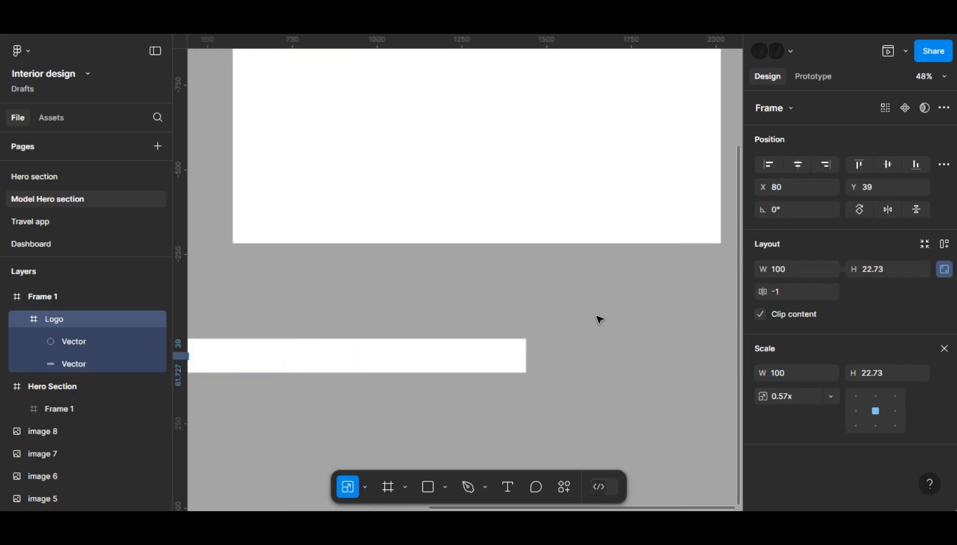
pyautogui.press('v')
pyautogui.press('t')
pyautogui.click(327, 350)
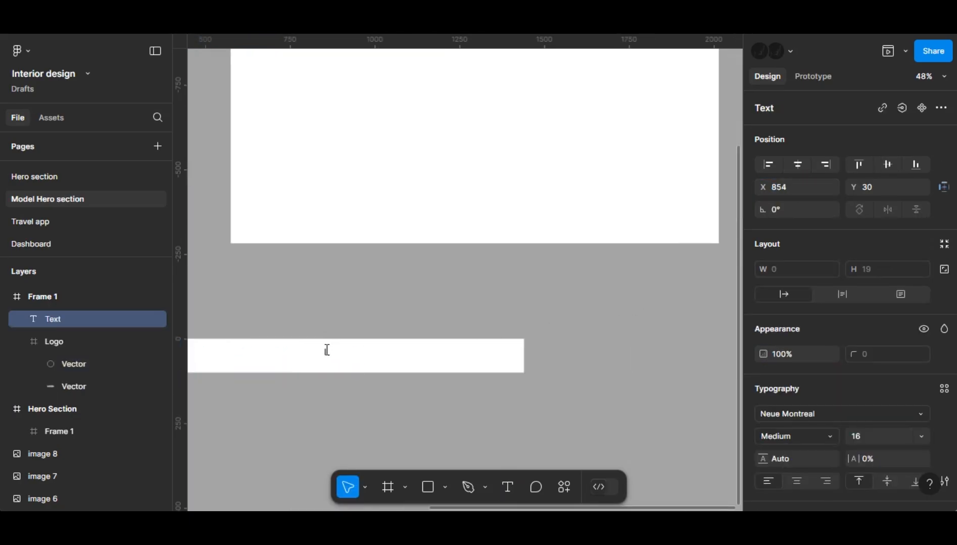
pyautogui.press('Escape')
pyautogui.click(796, 414)
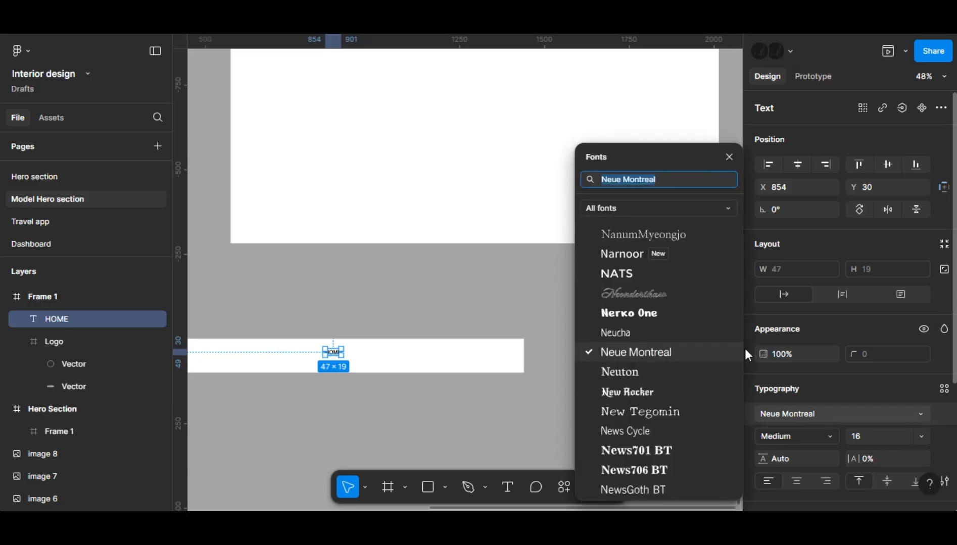
pyautogui.click(639, 353)
# Step: Move the HOME link to X 844, Y 42 in the header and apply the Black colour style to it
pyautogui.scroll(8, 336, 352)
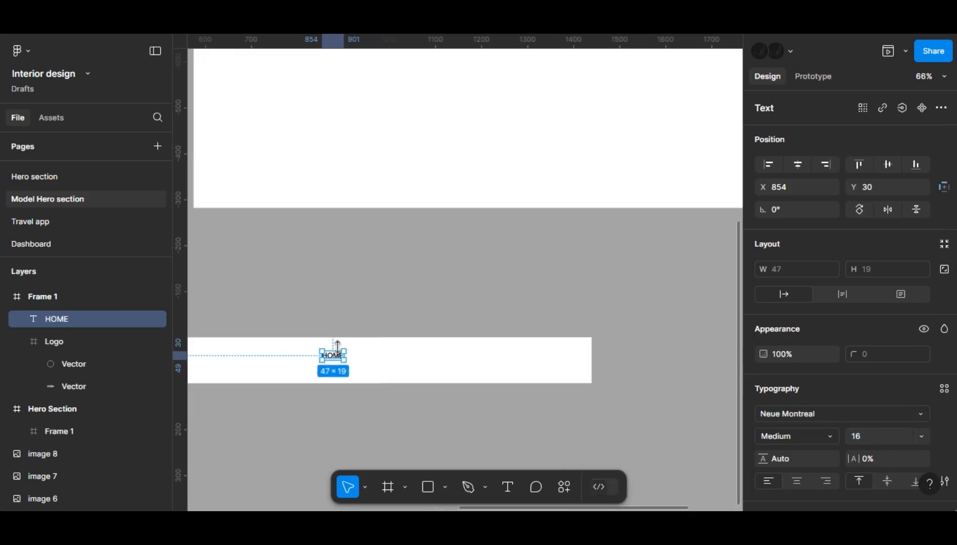
pyautogui.moveTo(335, 362); pyautogui.dragTo(315, 384)
pyautogui.scroll(-3, 843, 386)
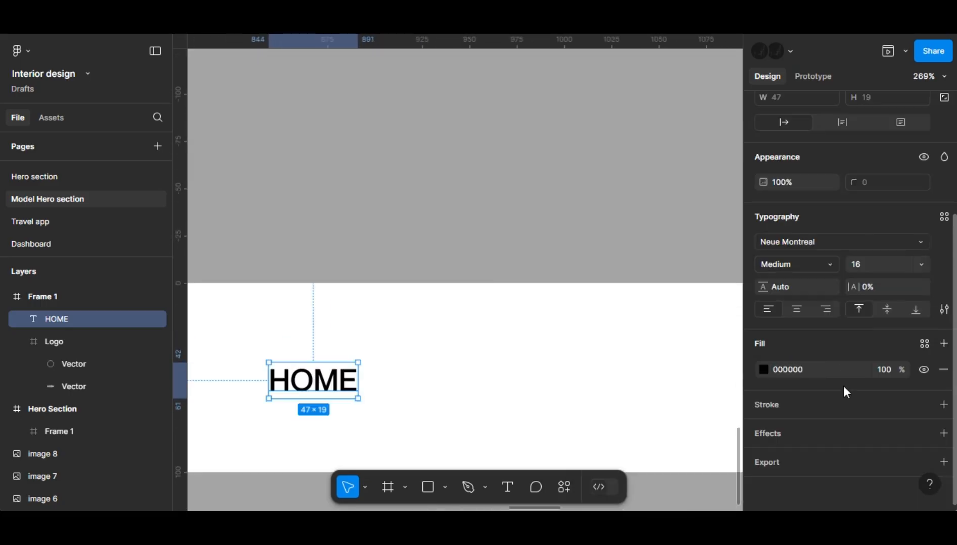
pyautogui.click(929, 344)
pyautogui.click(637, 304)
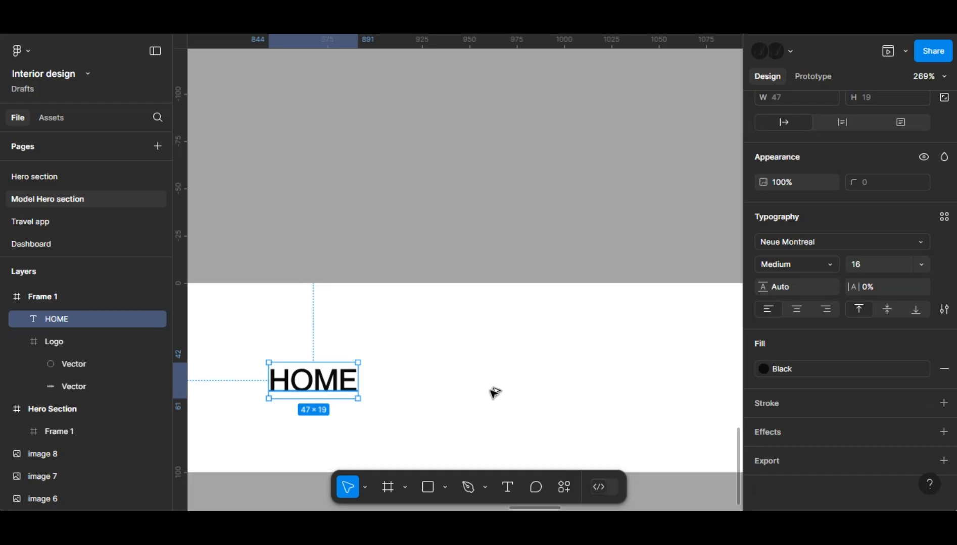
# Step: Duplicate the HOME link to its right at X 950 and change the copy's text to ABOUT
pyautogui.moveTo(293, 383); pyautogui.dragTo(494, 383)
pyautogui.press('f')
pyautogui.press('v')
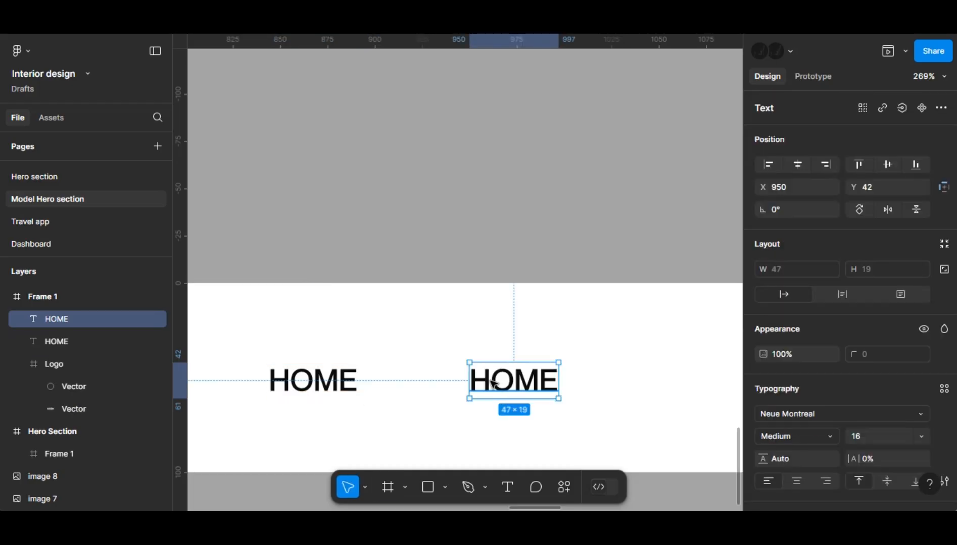
pyautogui.doubleClick(493, 384)
pyautogui.write('ABOU')
pyautogui.press('Escape')
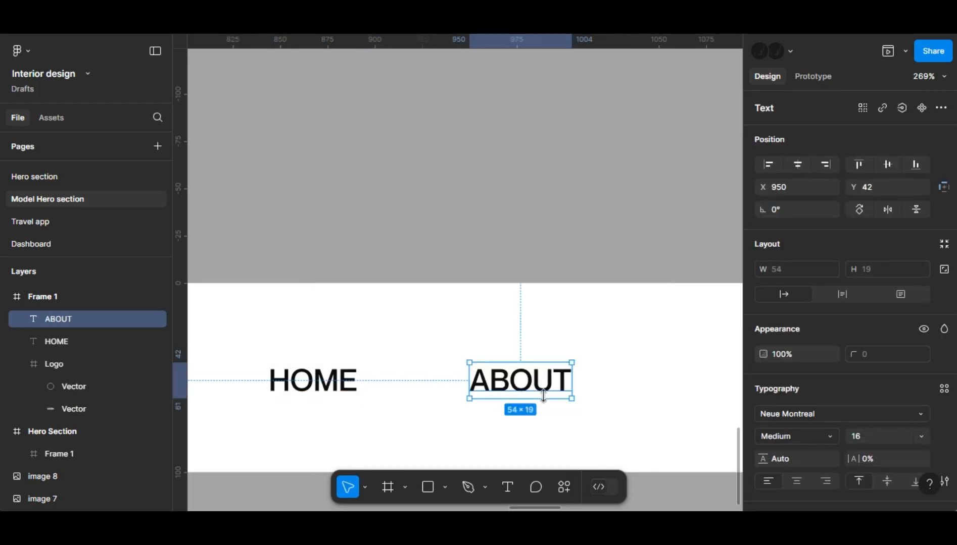
# Step: Duplicate the ABOUT link to its right twice, making the GALLERY and CONTACT links in the same row
pyautogui.hotkey('ctrl', 'd')
pyautogui.press('Return')
pyautogui.write('GALLERY')
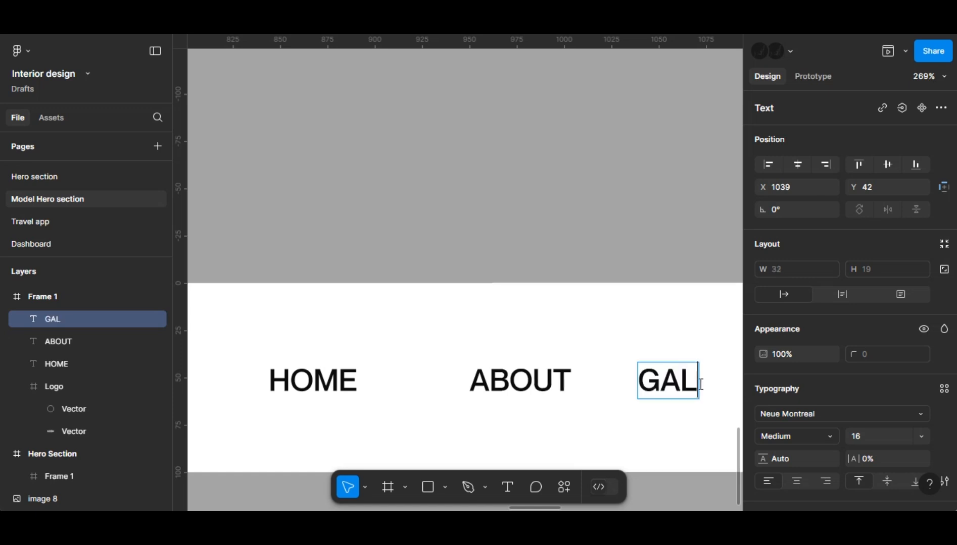
pyautogui.press('Escape')
pyautogui.hotkey('ctrl', 'd')
pyautogui.moveTo(497, 384); pyautogui.dragTo(694, 377)
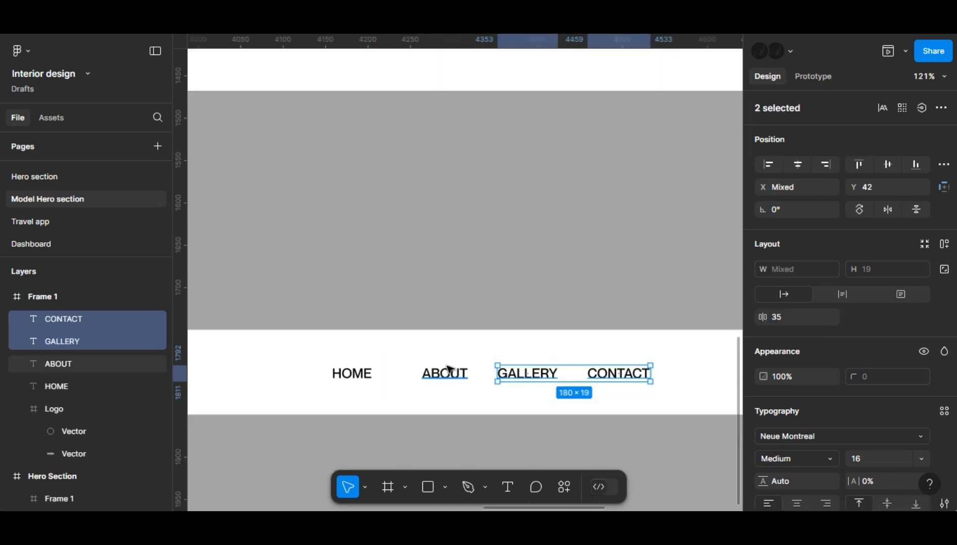
# Step: Wrap the HOME, ABOUT, GALLERY and CONTACT links in a horizontal auto layout with a gap of 60
pyautogui.keyDown('shift'); pyautogui.click(442, 374); pyautogui.keyUp('shift')
pyautogui.keyDown('shift'); pyautogui.click(345, 374); pyautogui.keyUp('shift')
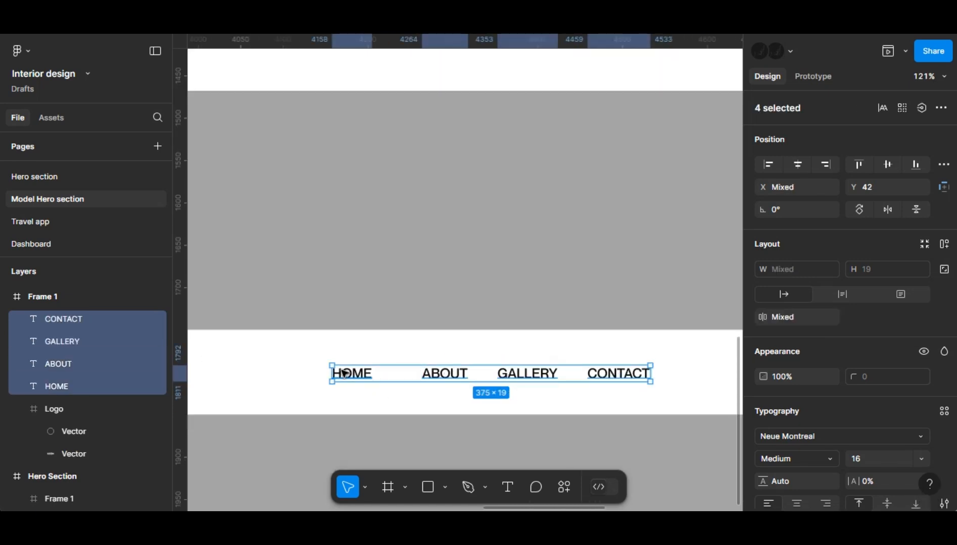
pyautogui.hotkey('shift', 'a')
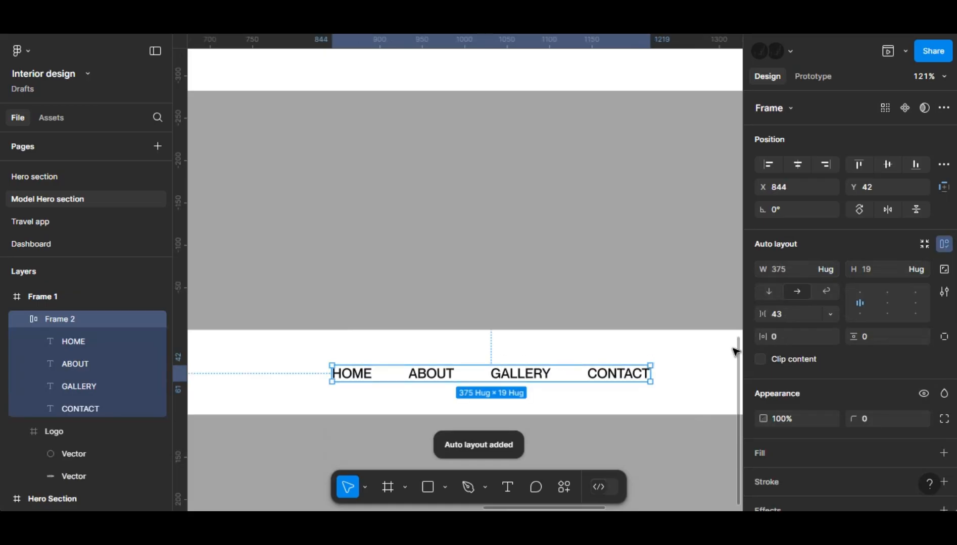
pyautogui.write('80')
pyautogui.press('Return')
pyautogui.hscroll(5, 613, 374)
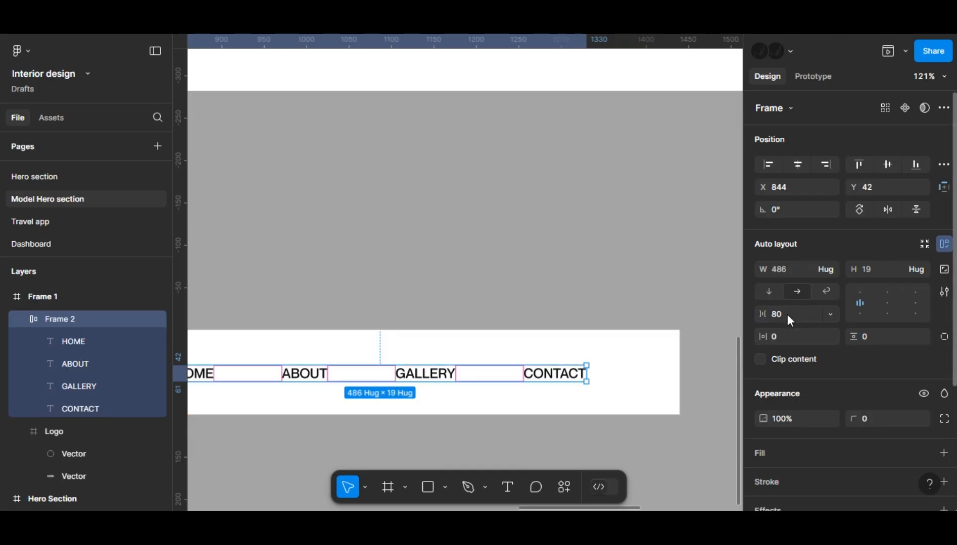
pyautogui.write('60')
pyautogui.press('Return')
# Step: Turn the header frame into a component and move it to the empty area below the reference images
pyautogui.scroll(-10, 651, 369)
pyautogui.press('Escape')
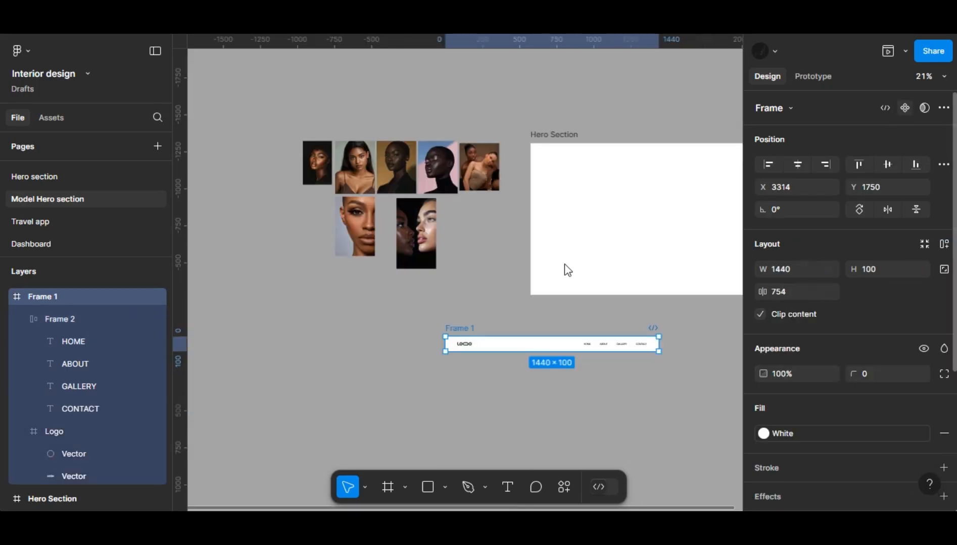
pyautogui.hotkey('ctrl', 'alt', 'k')
pyautogui.moveTo(508, 346); pyautogui.dragTo(289, 359)
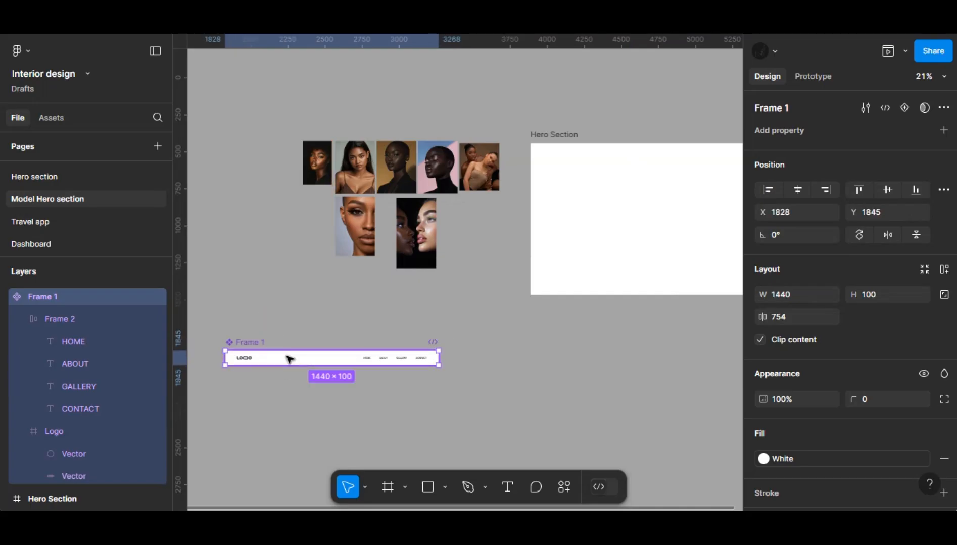
# Step: Place an instance of the header component in the Hero Section, aligned to its top and spanning its width
pyautogui.moveTo(587, 254); pyautogui.dragTo(581, 252)
pyautogui.click(791, 180)
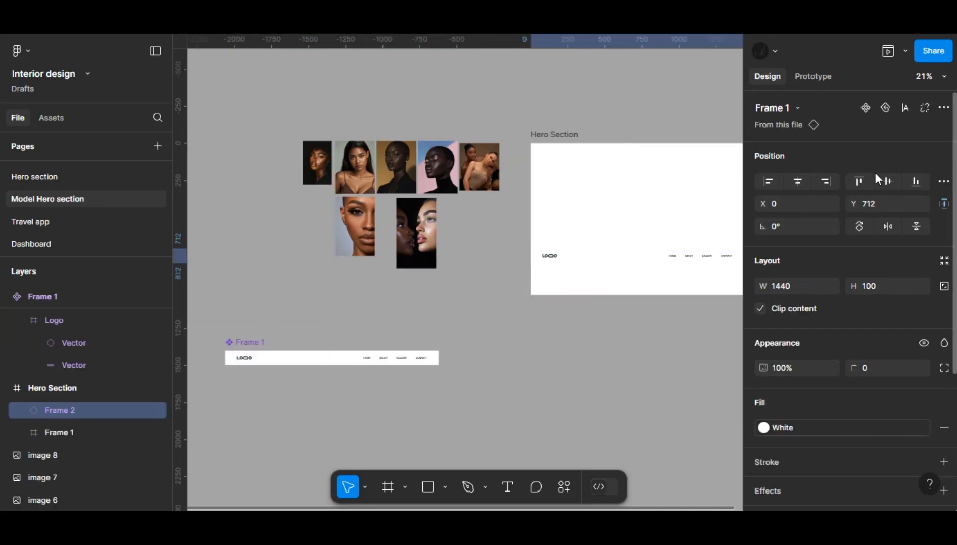
pyautogui.click(858, 181)
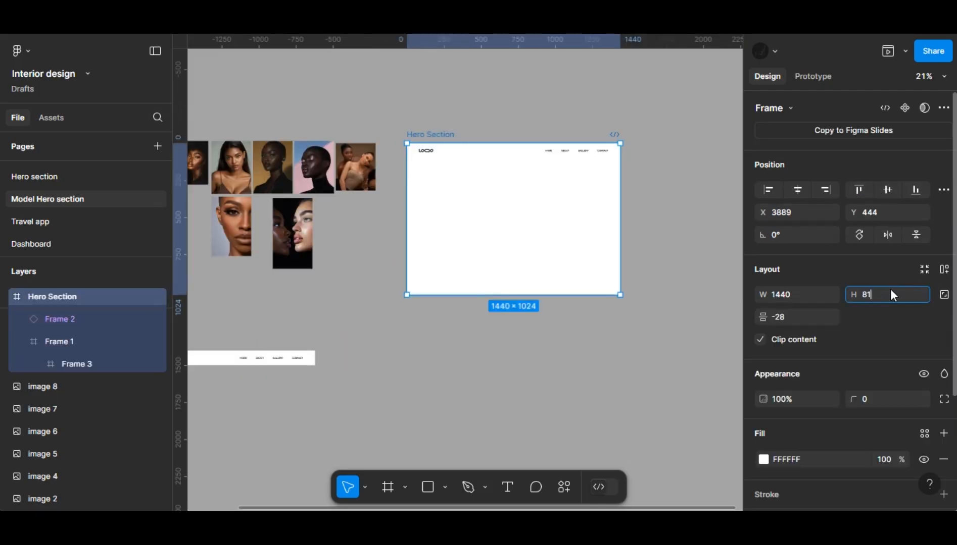
# Step: Set the Hero Section frame's height to 812
pyautogui.press('Return')
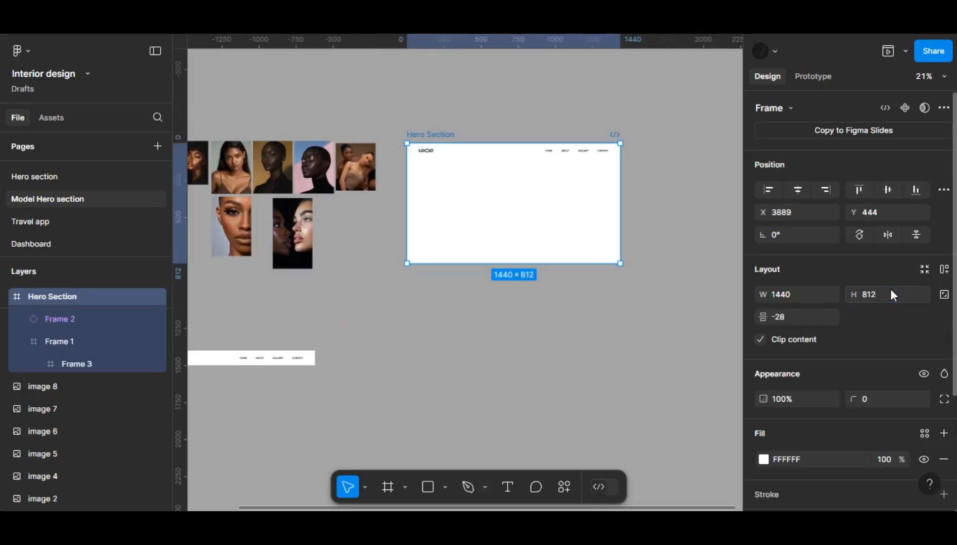
pyautogui.hotkey('ctrl', 'z')
pyautogui.hotkey('ctrl', 'z')
# Step: Resize the inner frame to 1440 × 712 at Y 100 so that it fills the area beneath the header
pyautogui.click(485, 171)
pyautogui.moveTo(485, 169); pyautogui.dragTo(482, 263)
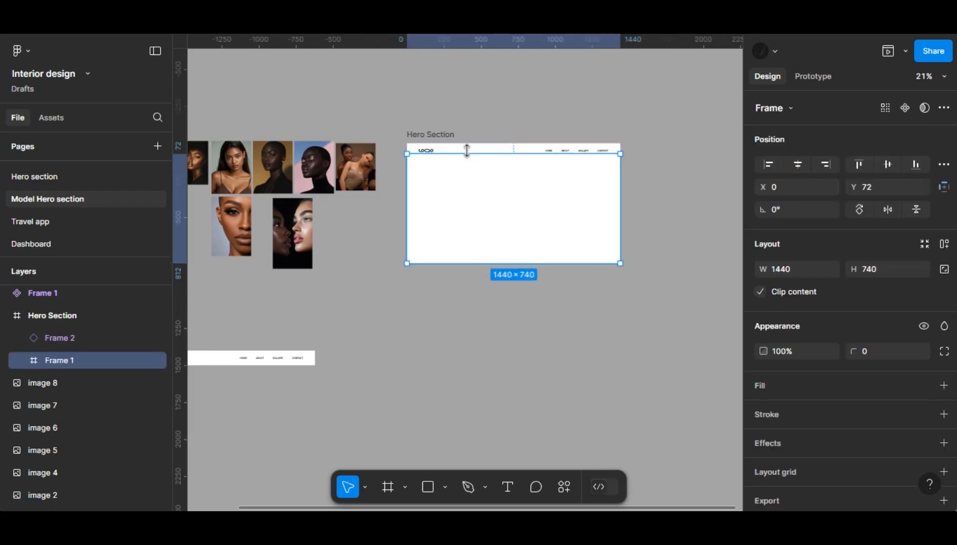
pyautogui.moveTo(468, 154); pyautogui.dragTo(468, 158)
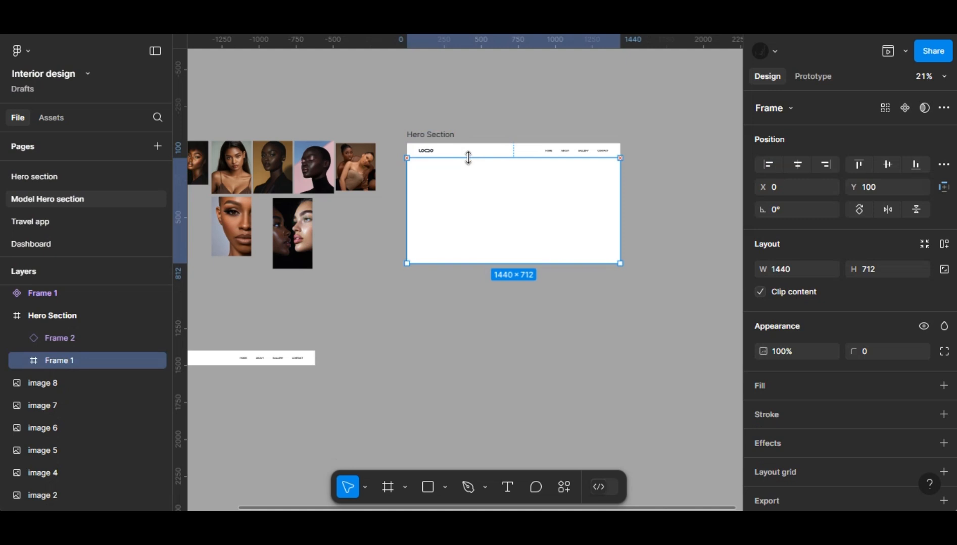
# Step: Place 134-wide copies of the gold-background portrait and the long-haired model's portrait, overlapping, in the centre of the inner frame
pyautogui.click(242, 162)
pyautogui.press('Escape')
pyautogui.click(273, 159)
pyautogui.moveTo(277, 160); pyautogui.dragTo(514, 199)
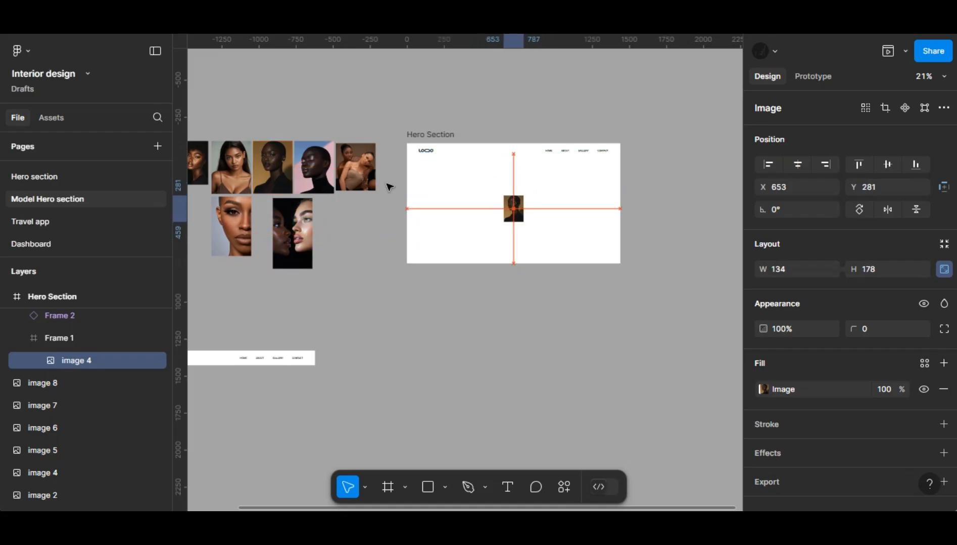
pyautogui.click(244, 165)
pyautogui.moveTo(499, 240); pyautogui.dragTo(512, 219)
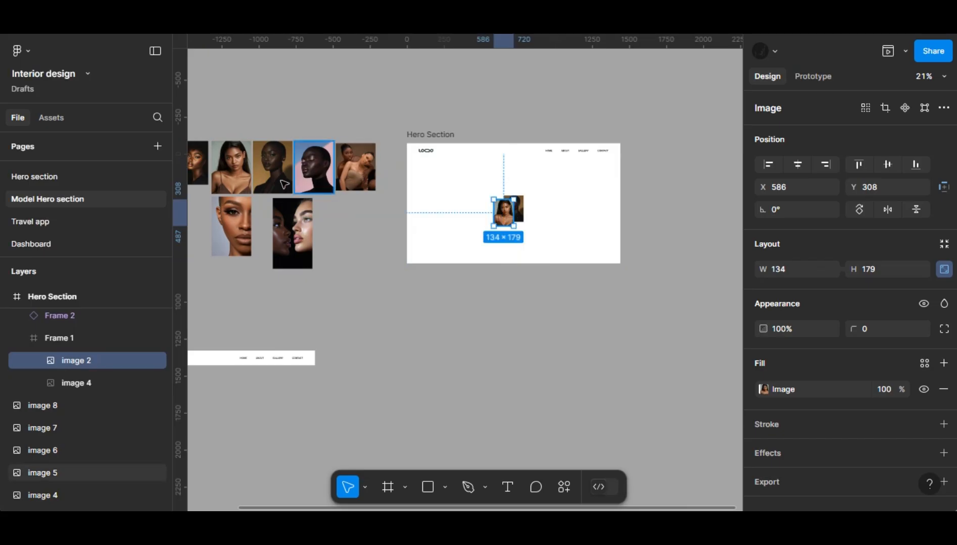
# Step: Place a scaled-down copy of the two-model portrait over the portrait cluster in the Hero Section's inner frame
pyautogui.click(320, 174)
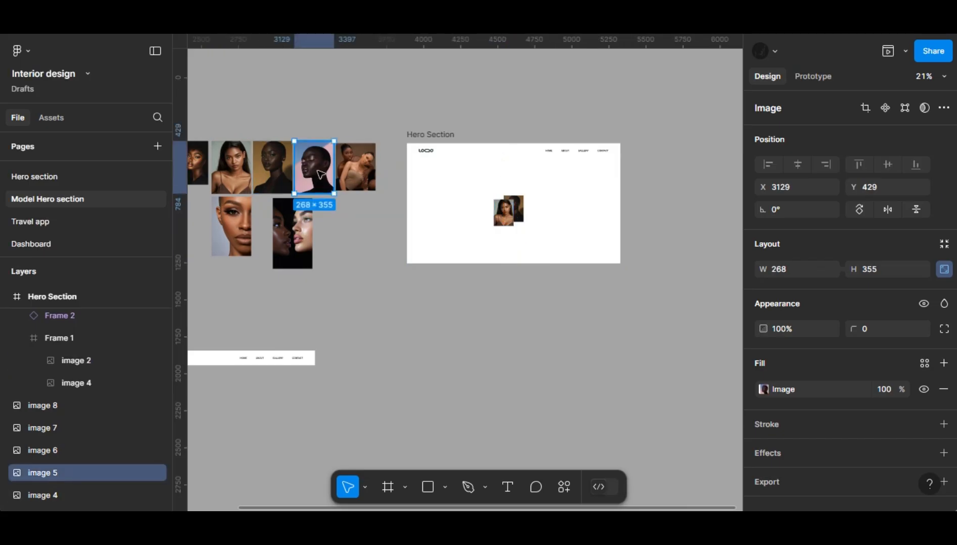
pyautogui.click(357, 171)
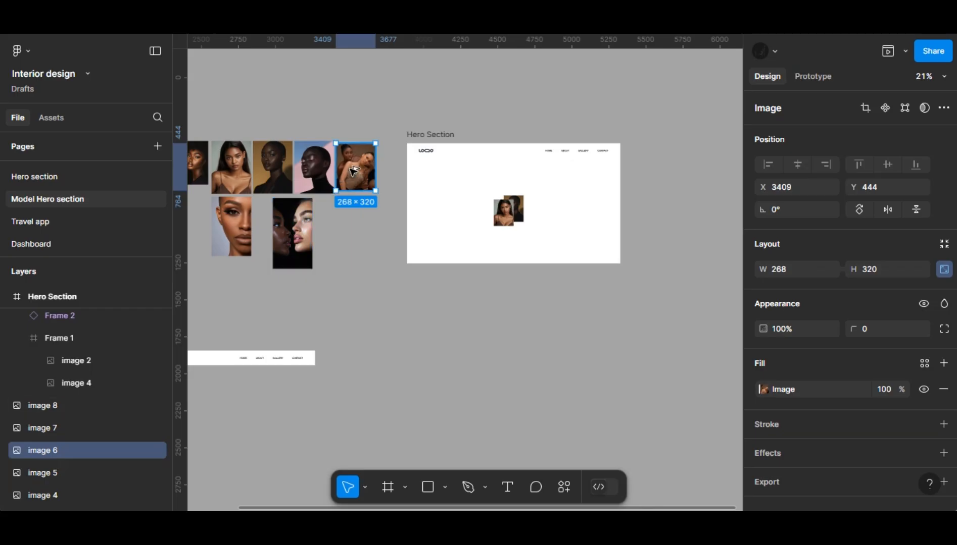
pyautogui.moveTo(373, 177); pyautogui.dragTo(520, 212)
pyautogui.click(202, 162)
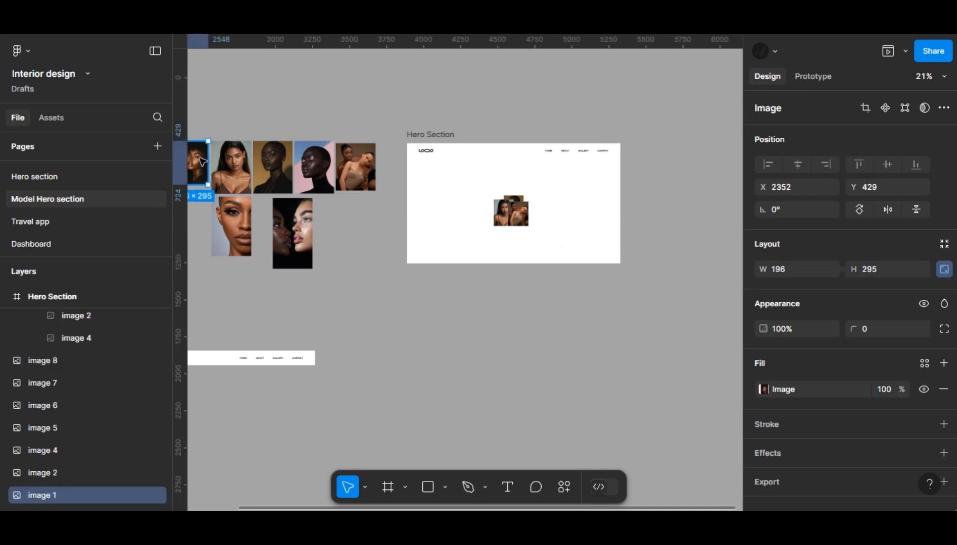
pyautogui.moveTo(279, 178); pyautogui.dragTo(508, 229)
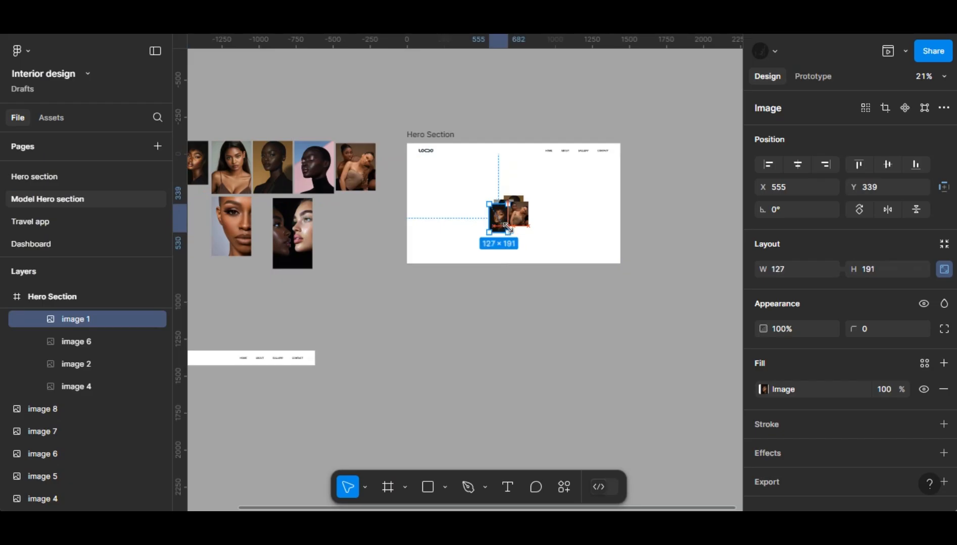
pyautogui.hotkey('ctrl', 'z')
pyautogui.scroll(2, 487, 309)
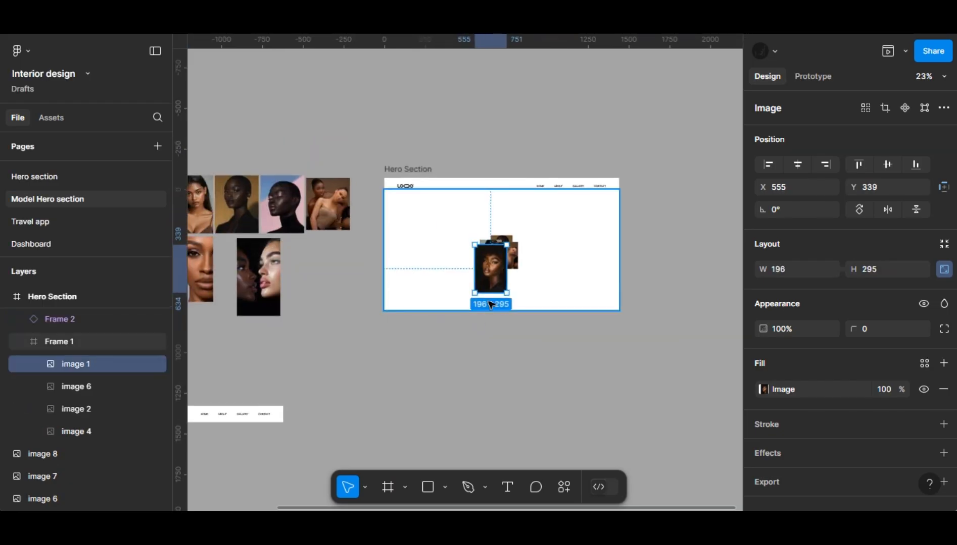
pyautogui.hscroll(-1, 496, 294)
pyautogui.click(310, 265)
pyautogui.moveTo(309, 262); pyautogui.dragTo(586, 259)
pyautogui.hotkey('ctrl', 'z')
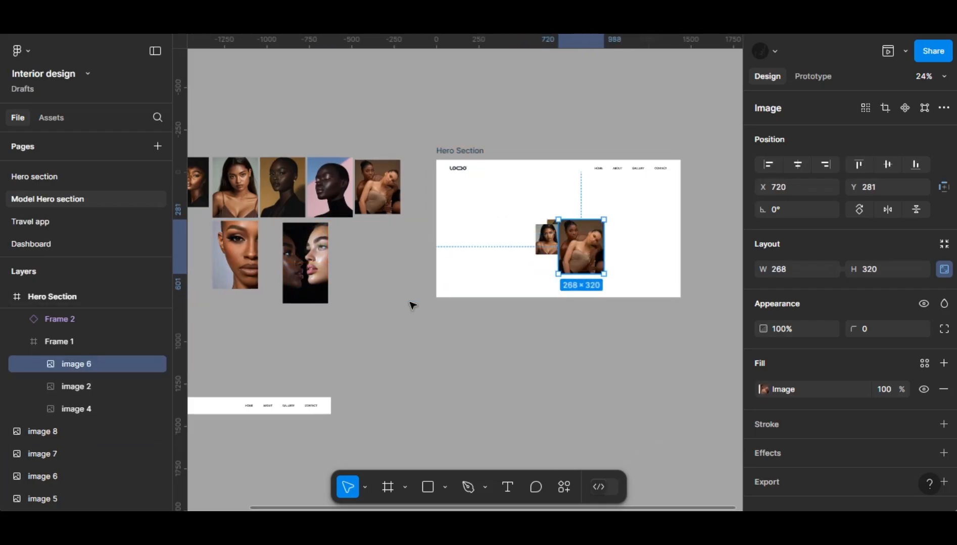
# Step: Place a 134 × 201 copy of the close-up face portrait at X 540, Y 370 and shrink the two-model portrait beside it
pyautogui.click(237, 245)
pyautogui.moveTo(237, 245); pyautogui.dragTo(522, 252)
pyautogui.moveTo(490, 288); pyautogui.dragTo(533, 262)
pyautogui.click(586, 250)
pyautogui.moveTo(604, 274); pyautogui.dragTo(540, 252)
pyautogui.click(535, 252)
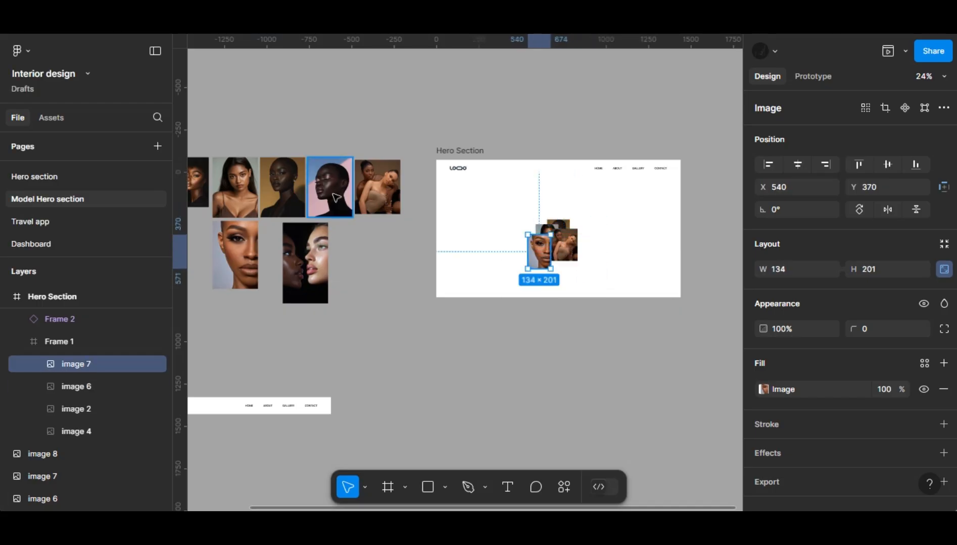
# Step: Place a 137 × 181 copy of the pink-background portrait at X 650, Y 380 in front of the cluster
pyautogui.moveTo(333, 197); pyautogui.dragTo(565, 245)
pyautogui.scroll(10, 578, 250)
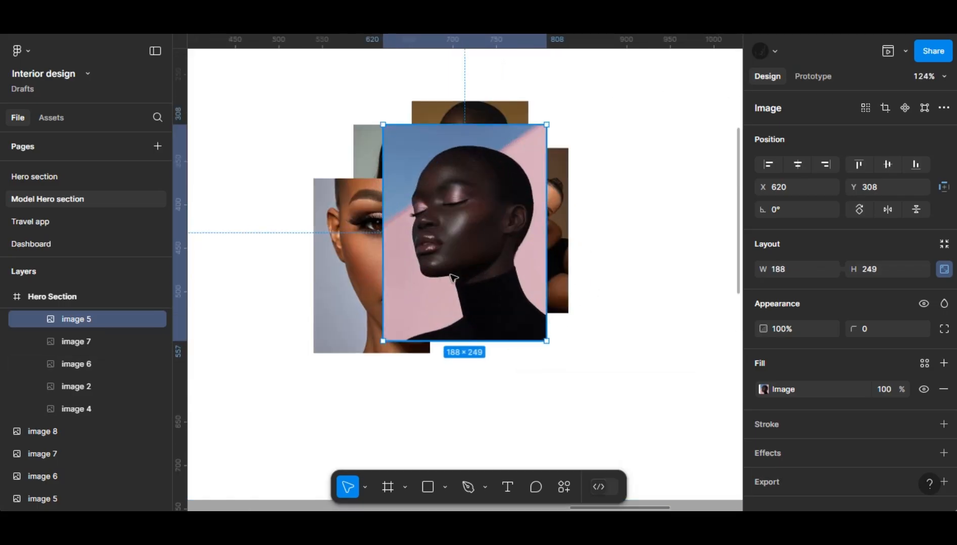
pyautogui.moveTo(478, 297); pyautogui.dragTo(494, 314)
pyautogui.moveTo(568, 363); pyautogui.dragTo(524, 305)
pyautogui.moveTo(493, 247); pyautogui.dragTo(497, 287)
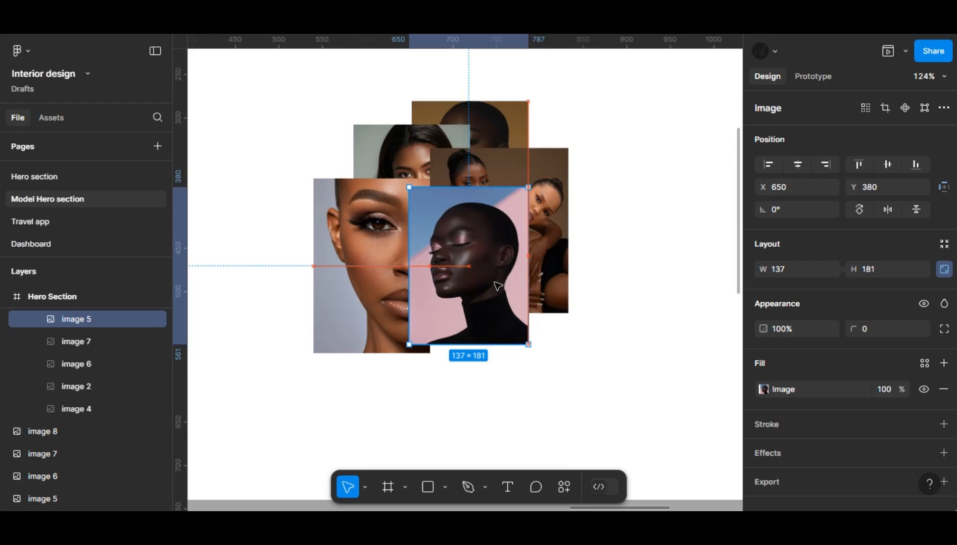
# Step: Place a 119 × 211 copy of the portrait with two facing profiles at X 653, Y 350 in the cluster
pyautogui.scroll(-10, 497, 286)
pyautogui.hscroll(-5, 283, 242)
pyautogui.click(311, 285)
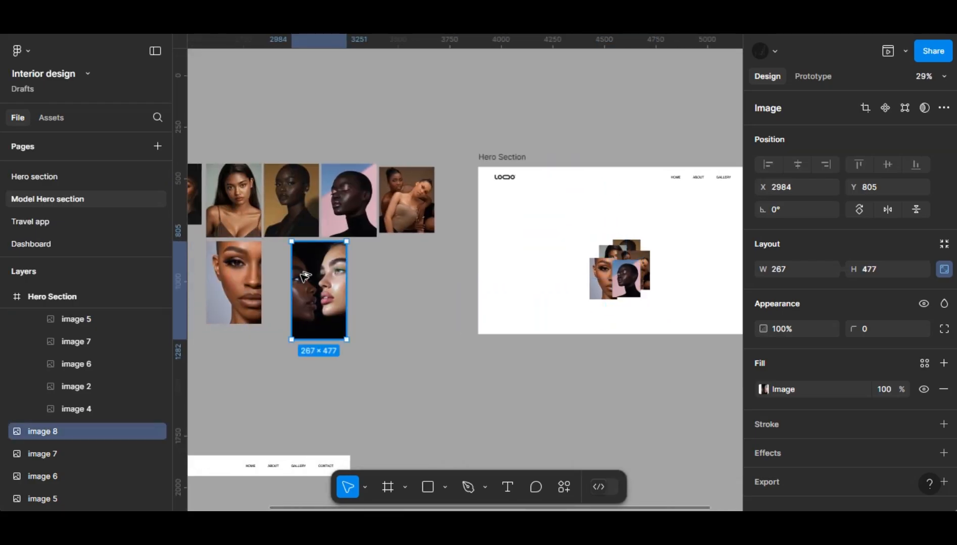
pyautogui.moveTo(580, 266); pyautogui.dragTo(624, 283)
pyautogui.moveTo(653, 330); pyautogui.dragTo(620, 259)
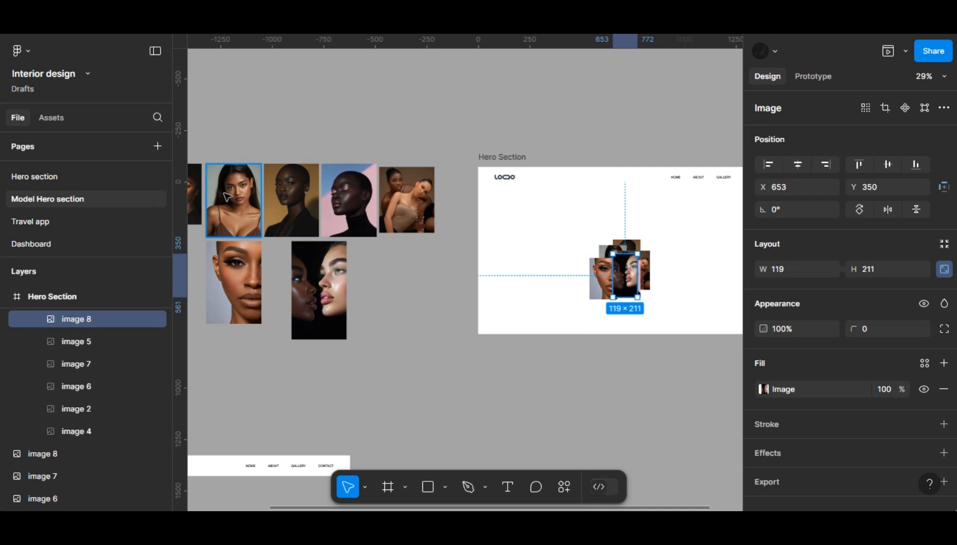
# Step: Place a scaled-down copy of the black-background portrait in front of the portrait cluster
pyautogui.click(251, 202)
pyautogui.hscroll(-2, 236, 194)
pyautogui.hscroll(-1, 235, 194)
pyautogui.moveTo(236, 194); pyautogui.dragTo(374, 433)
pyautogui.hscroll(3, 621, 261)
# Step: Copy the inner frame with its portrait cluster out onto the empty canvas at X 257, Y 4371
pyautogui.click(621, 261)
pyautogui.scroll(-5, 621, 261)
pyautogui.scroll(-5, 374, 410)
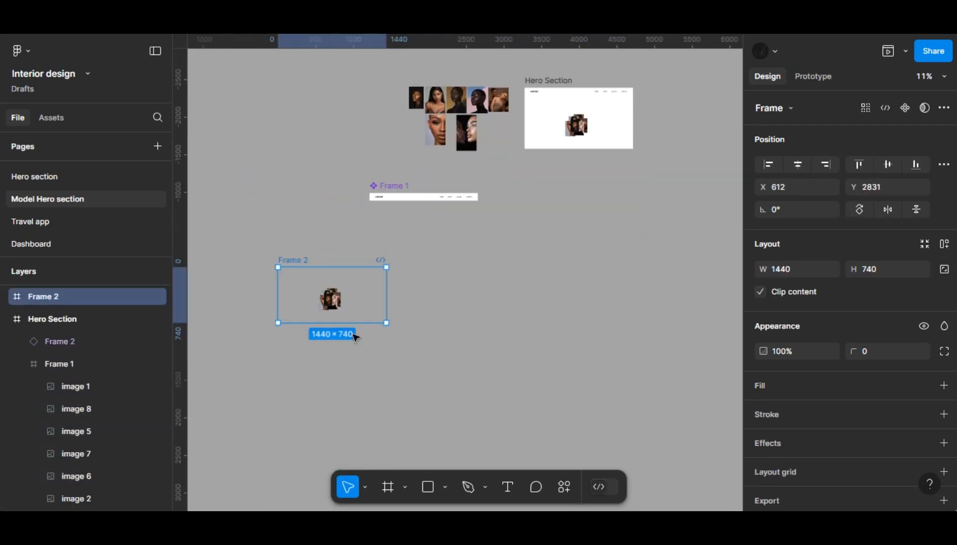
pyautogui.moveTo(297, 261); pyautogui.dragTo(267, 376)
pyautogui.scroll(-5, 286, 271)
pyautogui.scroll(5, 280, 247)
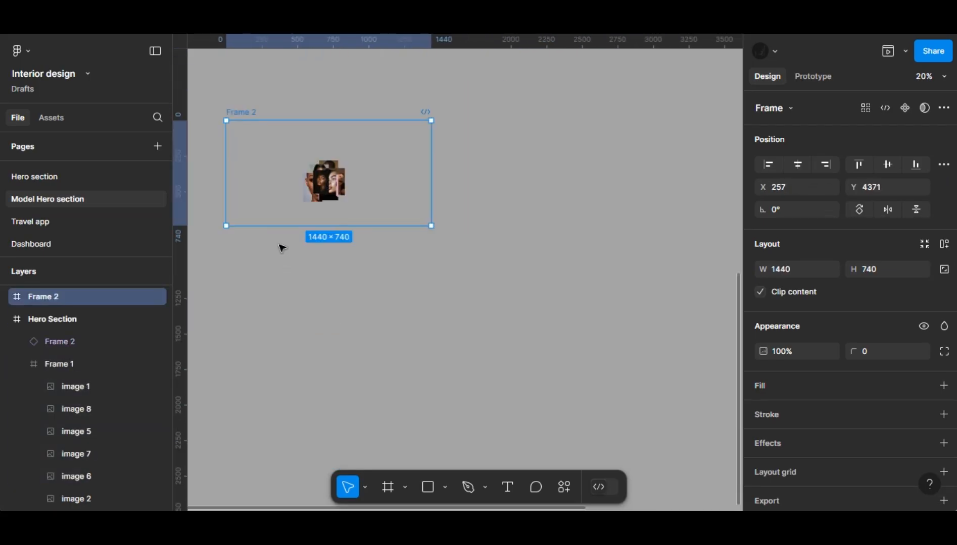
pyautogui.scroll(3, 281, 248)
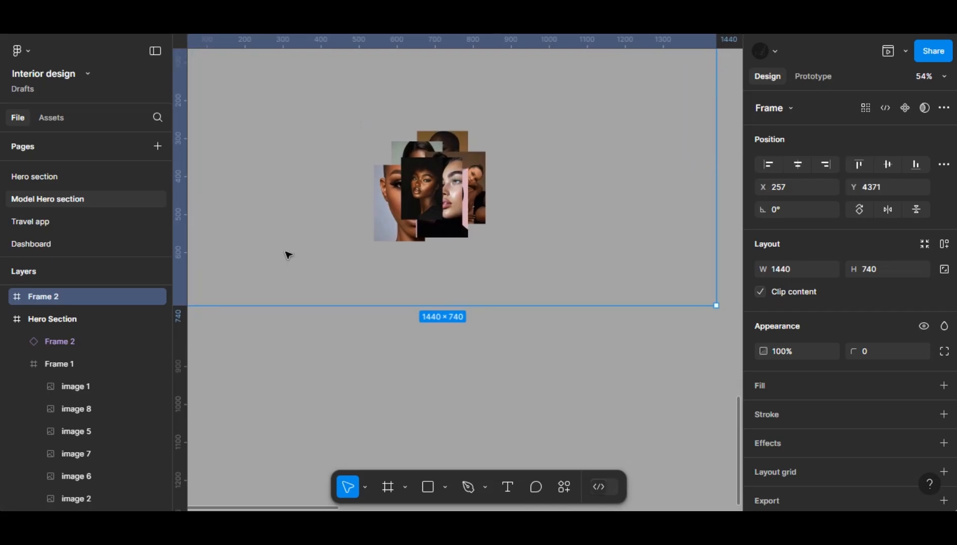
# Step: Fill the copied frame with the White color style
pyautogui.scroll(-3, 288, 255)
pyautogui.click(924, 387)
pyautogui.click(619, 393)
pyautogui.scroll(-1, 509, 330)
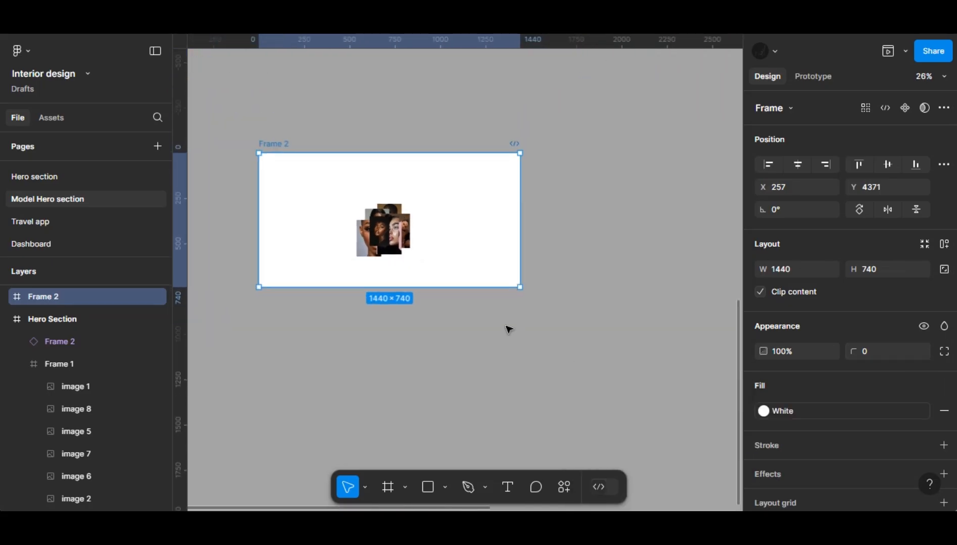
# Step: Duplicate Frame 2 to its right, and enlarge the copy's black-background portrait to 220 × 330 at X 125, Y 50
pyautogui.hotkey('ctrl', 'd')
pyautogui.moveTo(572, 143); pyautogui.dragTo(549, 145)
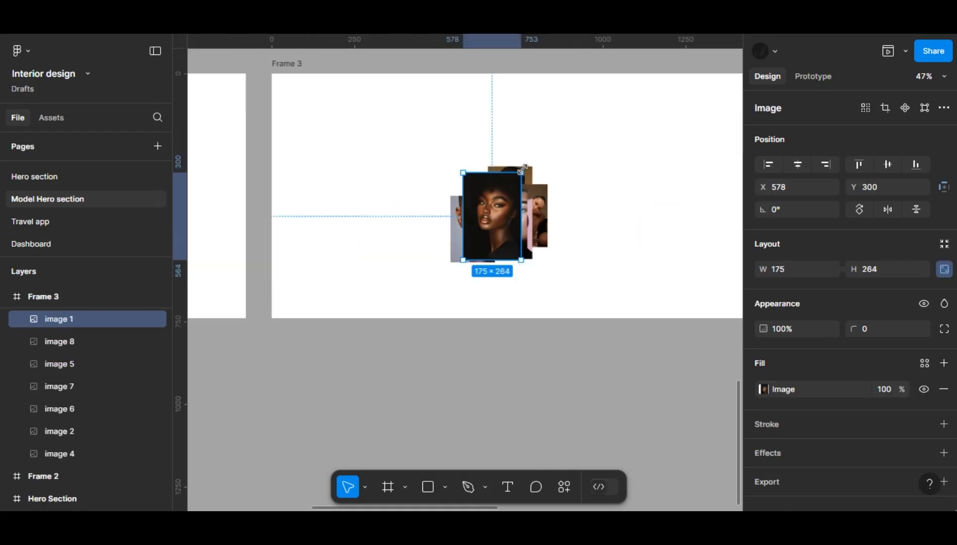
pyautogui.moveTo(523, 172); pyautogui.dragTo(533, 157)
pyautogui.moveTo(503, 202); pyautogui.dragTo(362, 131)
# Step: In Frame 3, enlarge the facing-profiles portrait at the lower right and the pink-background portrait to 228 × 303 at X 158, Y 419
pyautogui.click(520, 223)
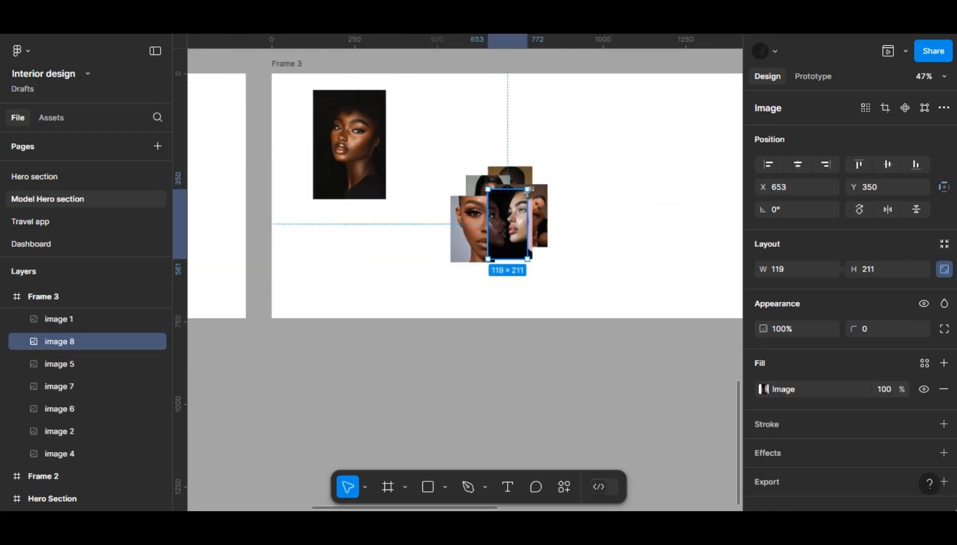
pyautogui.moveTo(529, 191); pyautogui.dragTo(540, 180)
pyautogui.moveTo(506, 219); pyautogui.dragTo(665, 241)
pyautogui.click(482, 229)
pyautogui.moveTo(505, 200); pyautogui.dragTo(521, 180)
pyautogui.moveTo(454, 250); pyautogui.dragTo(308, 284)
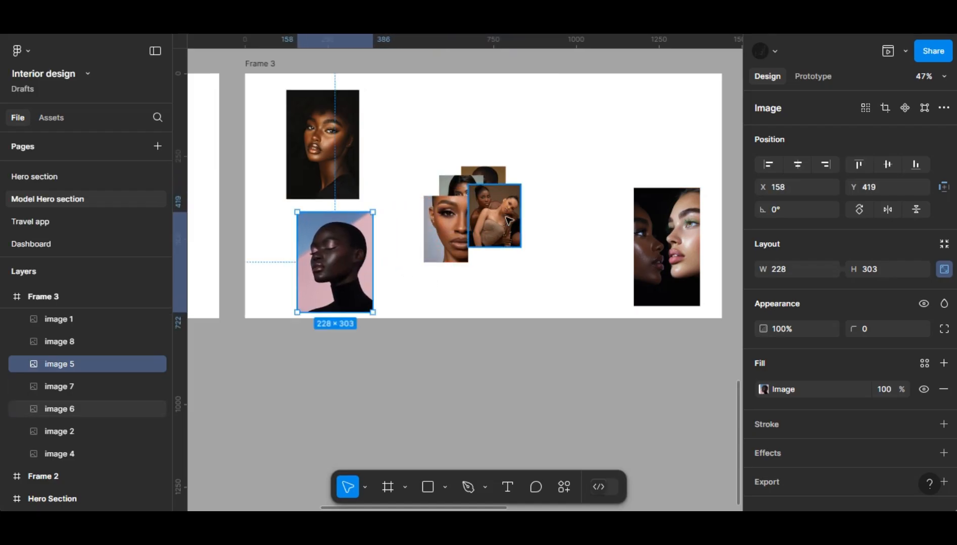
# Step: Enlarge the two-model portrait at Frame 3's upper centre and the close-up face portrait at its upper right
pyautogui.click(509, 221)
pyautogui.moveTo(515, 218); pyautogui.dragTo(505, 142)
pyautogui.click(464, 201)
pyautogui.moveTo(469, 195)
pyautogui.mouseDown()
pyautogui.moveTo(494, 195)
pyautogui.moveTo(483, 196)
pyautogui.moveTo(477, 183)
pyautogui.mouseUp()
pyautogui.moveTo(448, 228); pyautogui.dragTo(650, 151)
# Step: Enlarge the long-haired model's portrait and the gold-background portrait, placing them side by side along Frame 3's lower middle
pyautogui.click(467, 194)
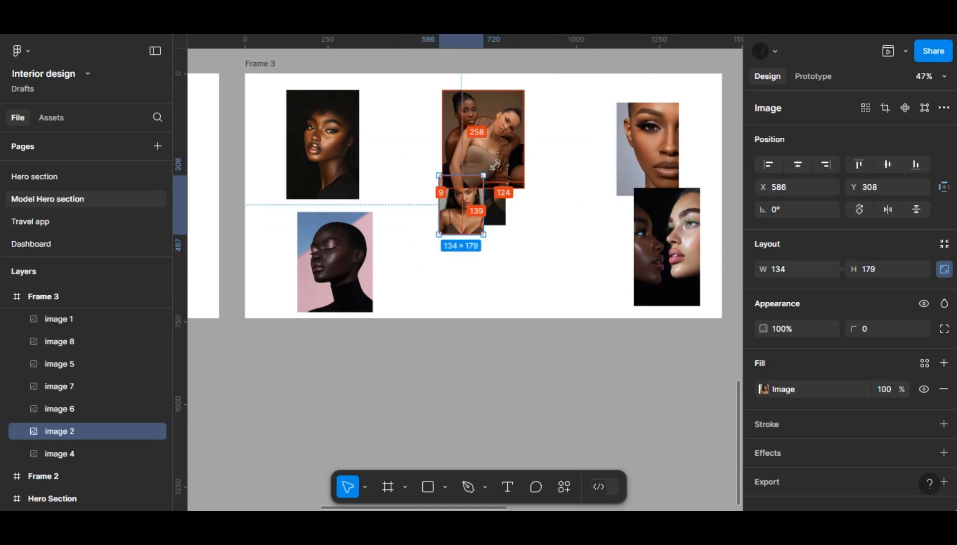
pyautogui.moveTo(492, 167); pyautogui.dragTo(499, 154)
pyautogui.moveTo(455, 195); pyautogui.dragTo(567, 251)
pyautogui.click(482, 213)
pyautogui.moveTo(505, 225); pyautogui.dragTo(483, 270)
pyautogui.press('Escape')
# Step: Duplicate Frame 3 to its right, and enlarge the copy's black-background portrait to about 1210 × 1815, centred horizontally in the frame
pyautogui.scroll(-5, 651, 215)
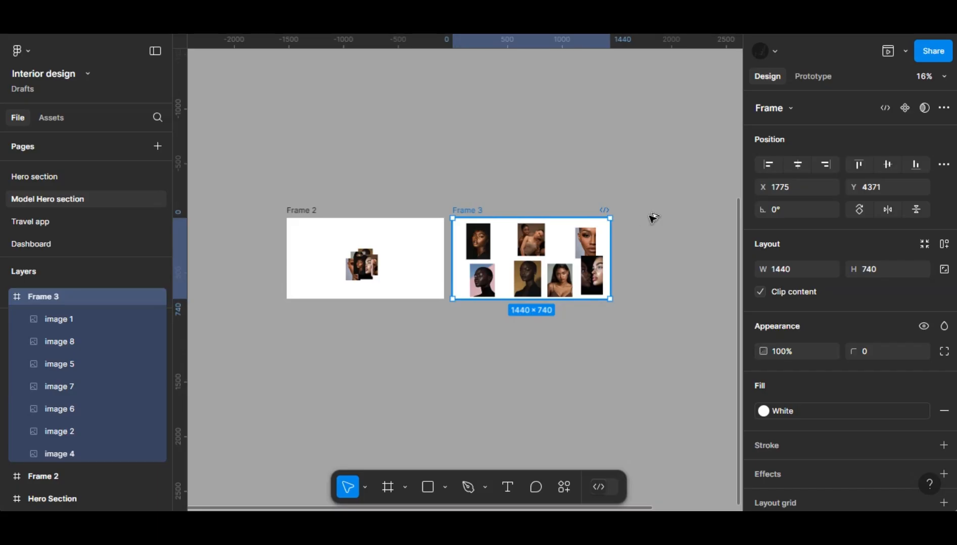
pyautogui.hotkey('ctrl', 'd')
pyautogui.click(653, 243)
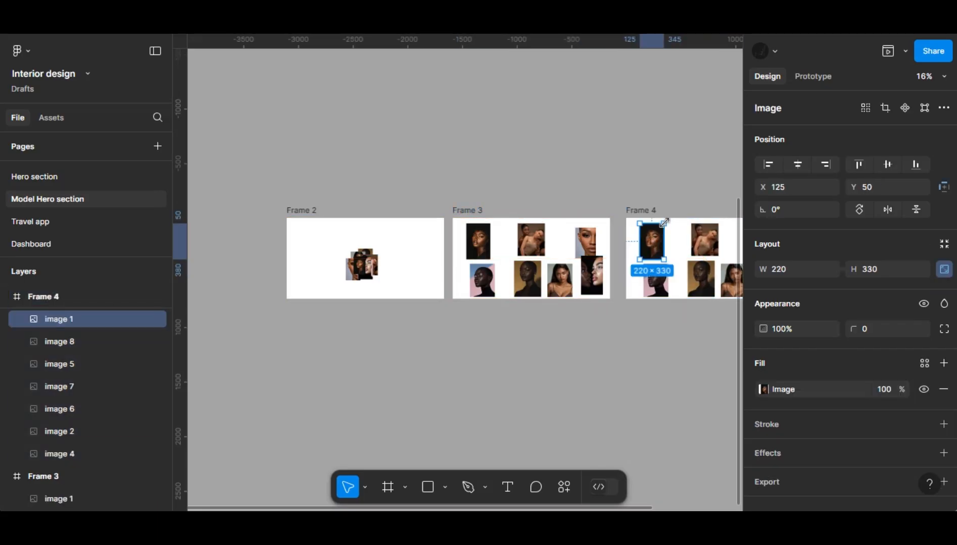
pyautogui.moveTo(664, 222); pyautogui.dragTo(664, 222)
pyautogui.hscroll(3, 664, 224)
pyautogui.scroll(5, 634, 250)
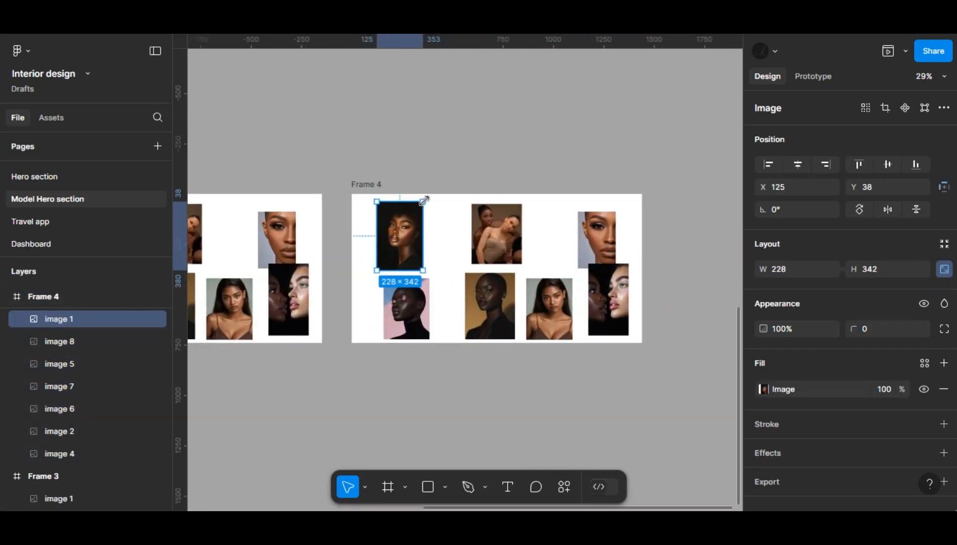
pyautogui.moveTo(477, 193); pyautogui.dragTo(521, 189)
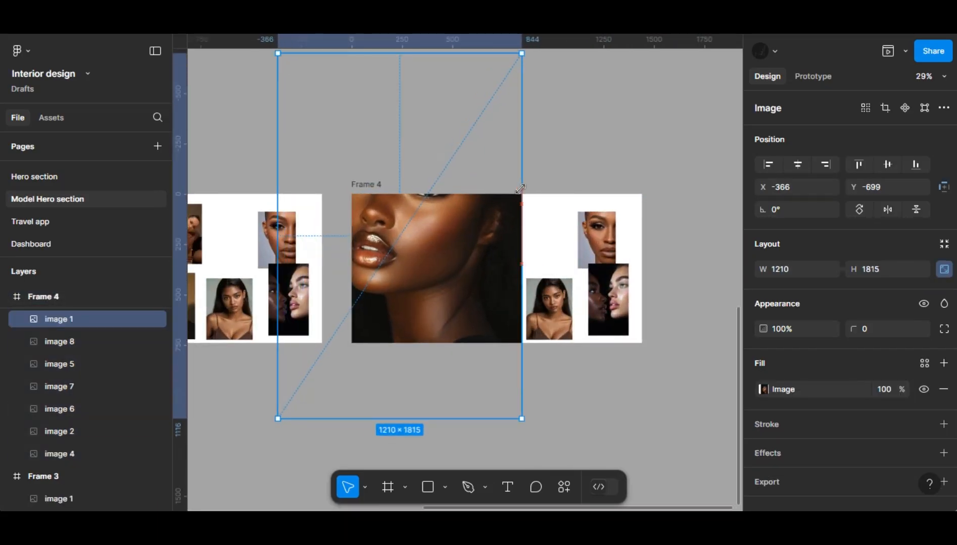
pyautogui.click(794, 162)
# Step: Enlarge the black-background portrait in Frame 4 to 1440 × 2160 and set its Y position to -79
pyautogui.scroll(-1, 624, 145)
pyautogui.scroll(-2, 626, 146)
pyautogui.moveTo(622, 81); pyautogui.dragTo(633, 80)
pyautogui.moveTo(854, 187); pyautogui.dragTo(612, 122)
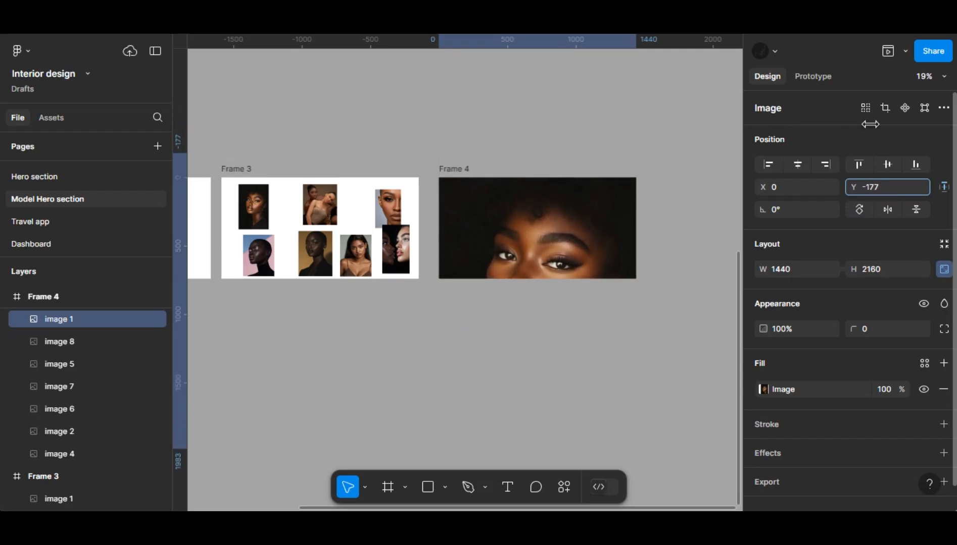
pyautogui.moveTo(924, 126); pyautogui.dragTo(48, 124)
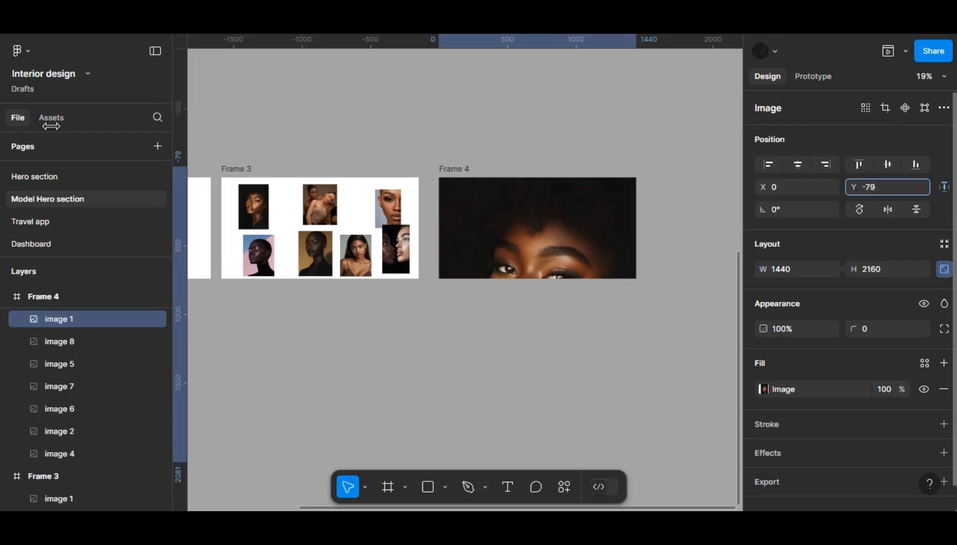
# Step: Duplicate Frame 4 to its right at X 4949 and set the copy's portrait to Y -916
pyautogui.click(456, 169)
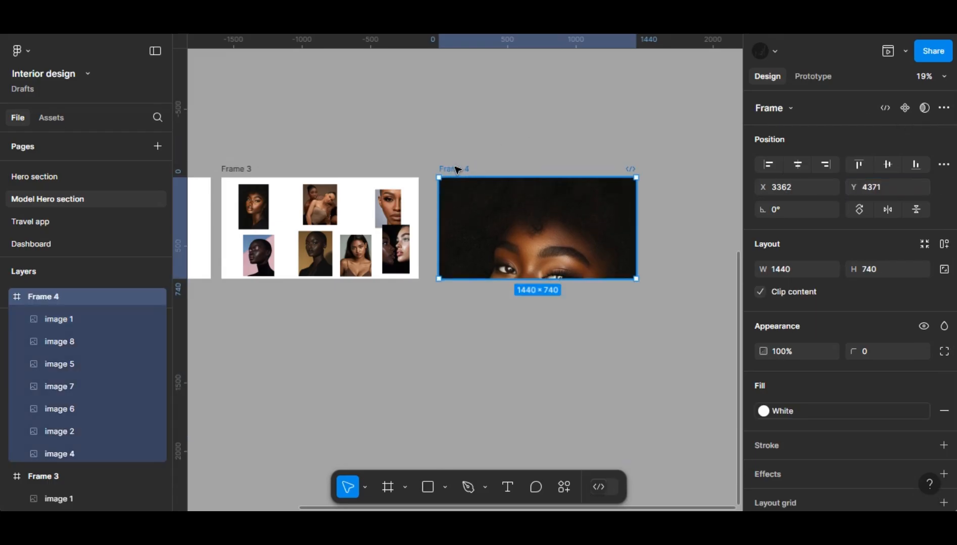
pyautogui.hotkey('ctrl', 'd')
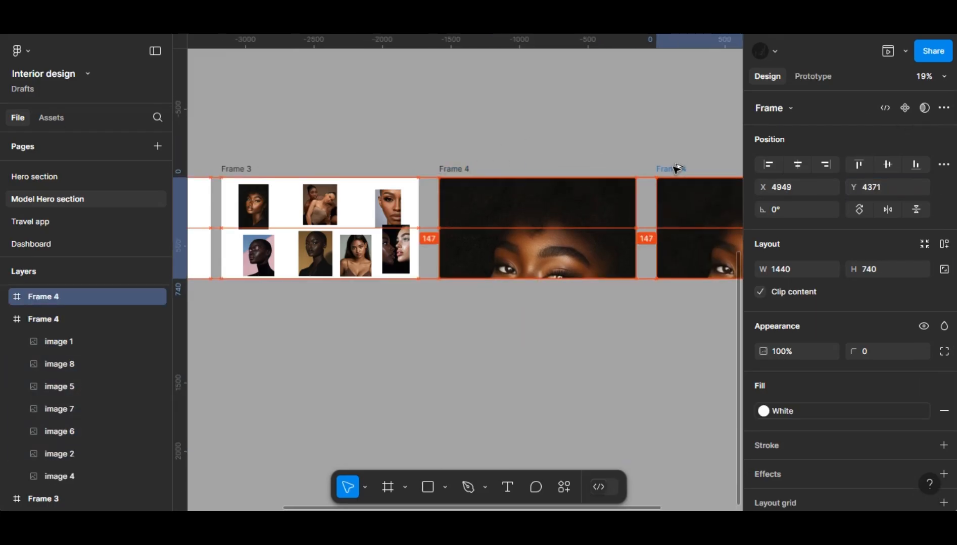
pyautogui.hscroll(4, 656, 202)
pyautogui.doubleClick(626, 217)
pyautogui.moveTo(853, 187); pyautogui.dragTo(653, 199)
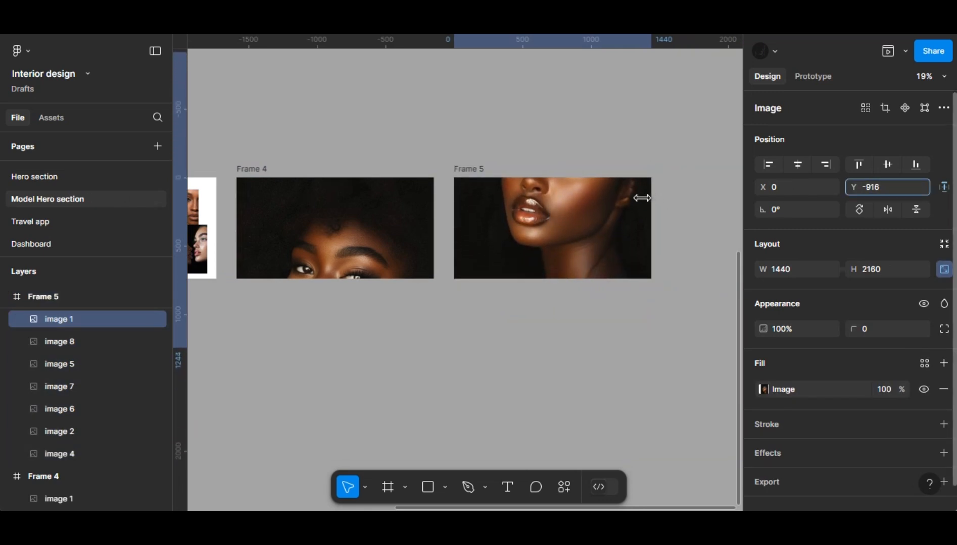
pyautogui.click(707, 216)
# Step: Duplicate Frame 5 and place the copy to its right at X 6536
pyautogui.scroll(-5, 707, 216)
pyautogui.hscroll(3, 540, 192)
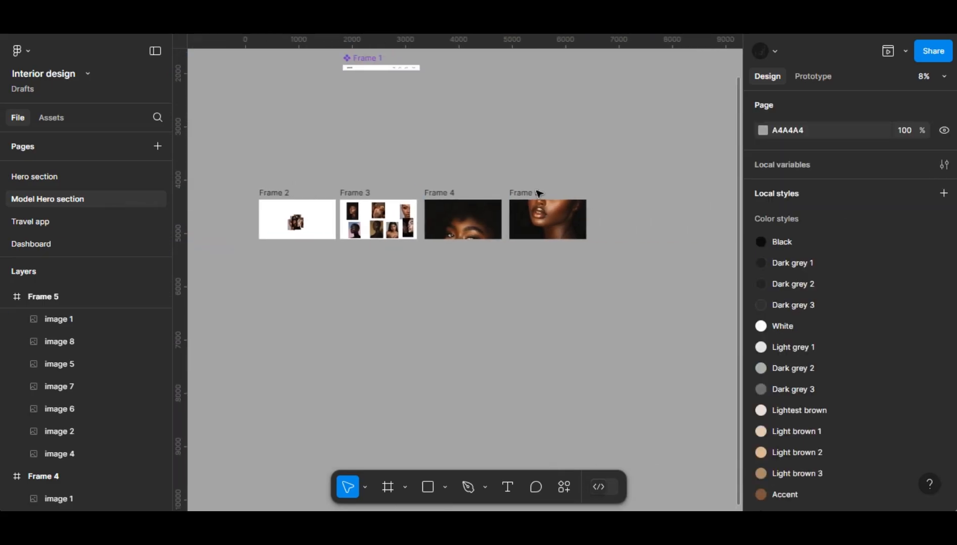
pyautogui.click(499, 194)
pyautogui.click(500, 194)
pyautogui.hotkey('ctrl', 'd')
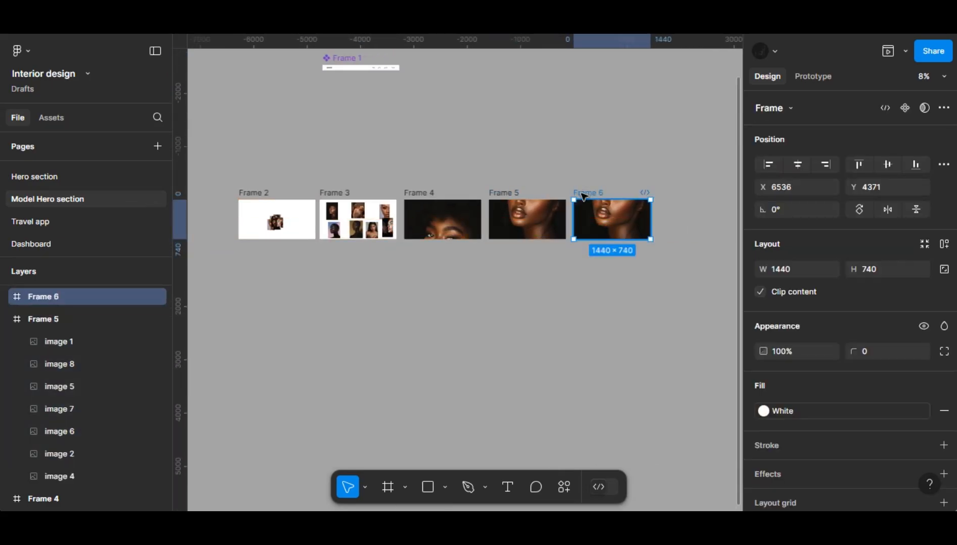
# Step: Duplicate Frame 6 and place the copy to its right at X 8016
pyautogui.scroll(5, 583, 196)
pyautogui.click(417, 212)
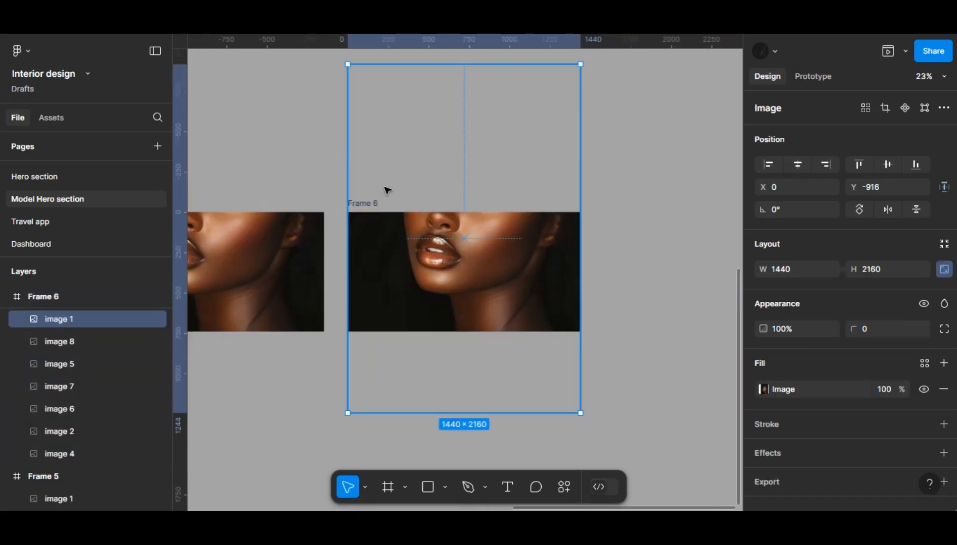
pyautogui.click(362, 204)
pyautogui.hotkey('ctrl', 'd')
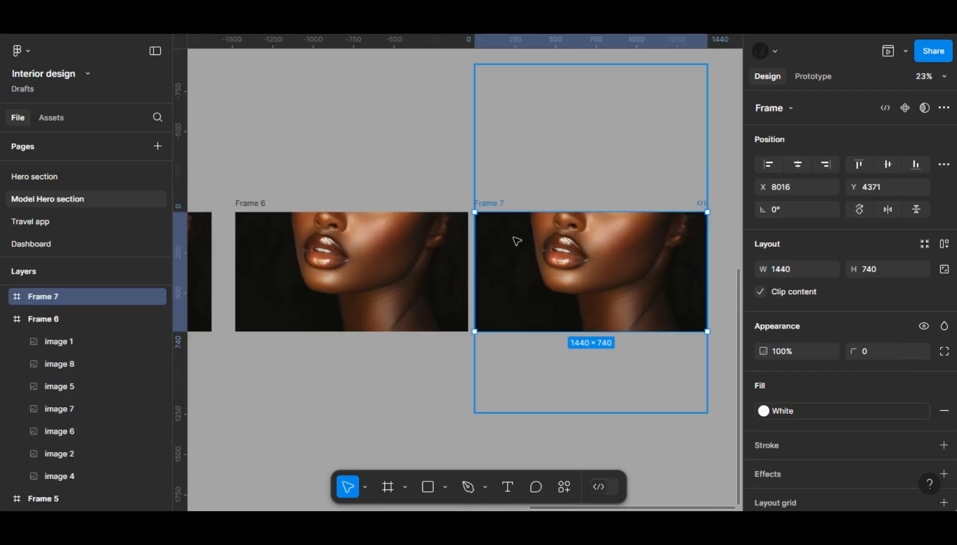
pyautogui.click(514, 240)
pyautogui.click(436, 248)
pyautogui.click(884, 389)
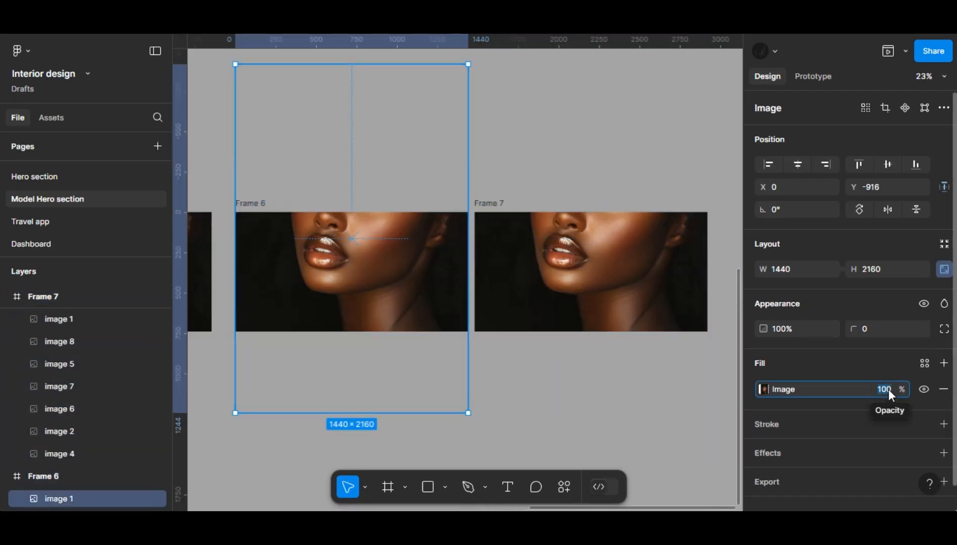
pyautogui.write('2')
pyautogui.press('Return')
pyautogui.hotkey('ctrl', 'z')
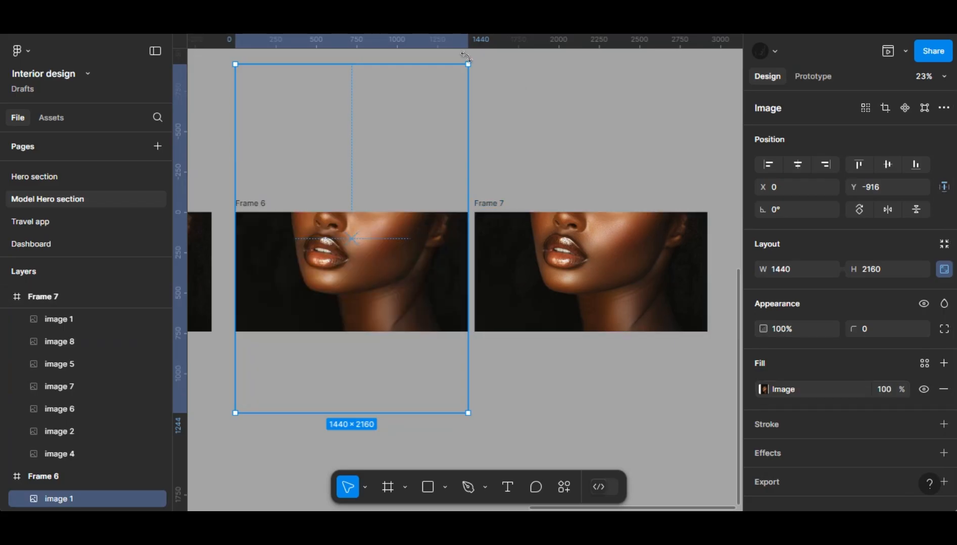
# Step: Shrink the enlarged portrait in Frame 6 to about 248 × 372 and place it at X 125, Y 50
pyautogui.moveTo(417, 143); pyautogui.dragTo(379, 211)
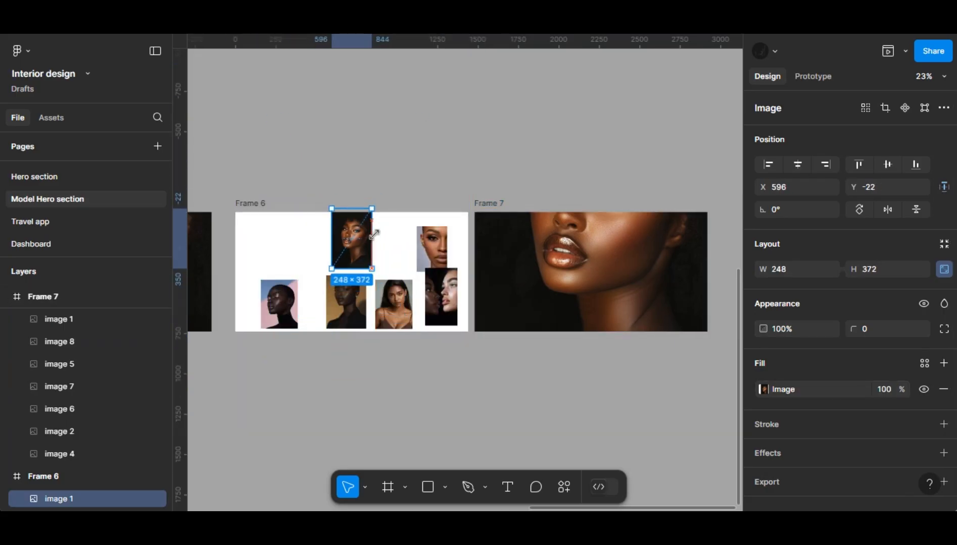
pyautogui.hscroll(-6, 385, 250)
pyautogui.hscroll(-8, 385, 250)
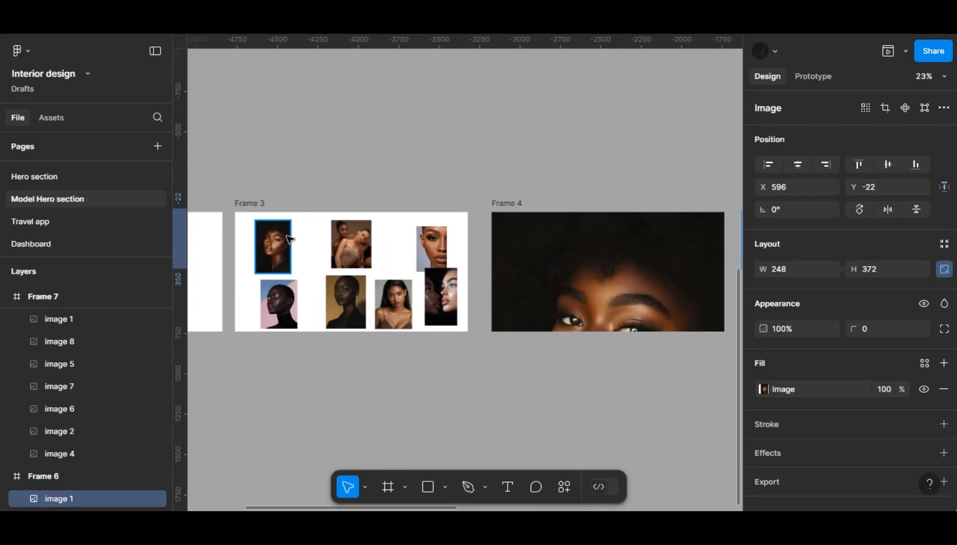
pyautogui.click(288, 239)
pyautogui.hscroll(10, 291, 239)
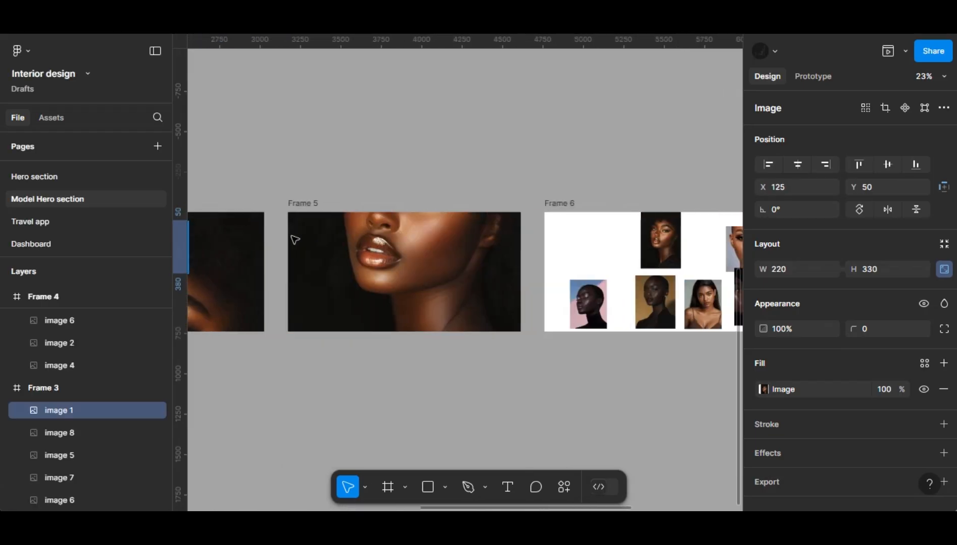
pyautogui.click(798, 188)
pyautogui.write('125')
pyautogui.click(891, 186)
pyautogui.write('50')
pyautogui.press('Return')
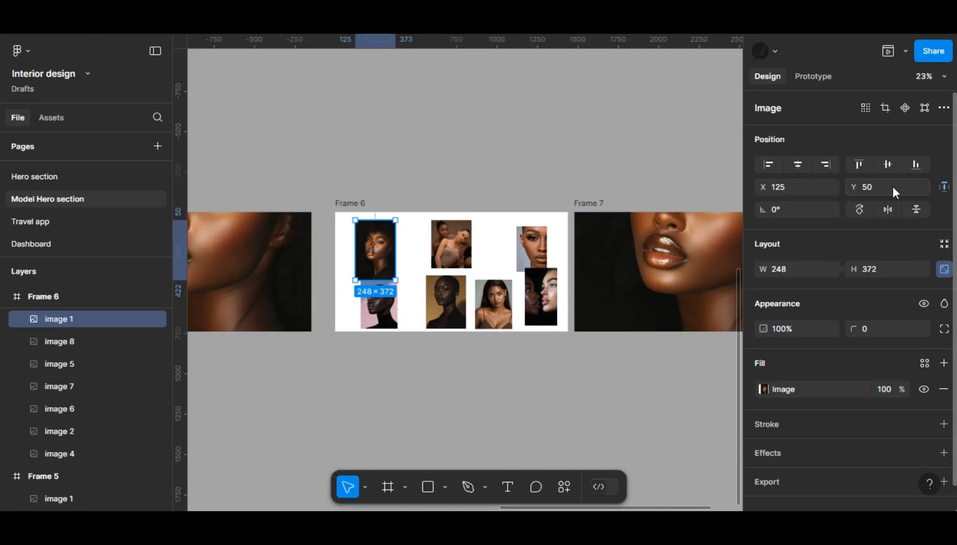
# Step: Delete the old Frame 7 and place a duplicate of Frame 6 in its spot at X 8086
pyautogui.hscroll(2, 568, 207)
pyautogui.click(568, 207)
pyautogui.press('Delete')
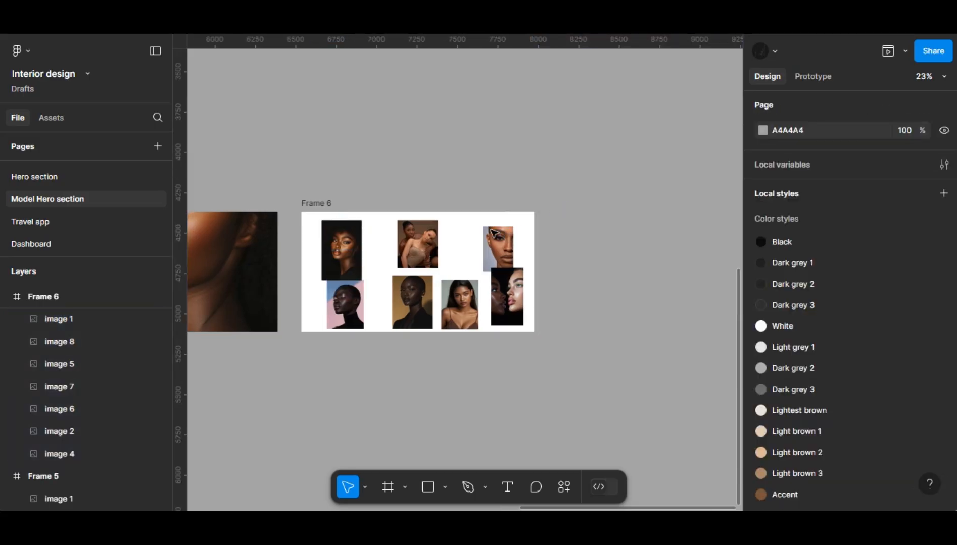
pyautogui.click(317, 206)
pyautogui.hotkey('ctrl', 'd')
pyautogui.moveTo(495, 206); pyautogui.dragTo(507, 206)
# Step: Enlarge the two-model portrait in Frame 7 to about 1522 × 1818 and bring it to the front
pyautogui.scroll(4, 634, 261)
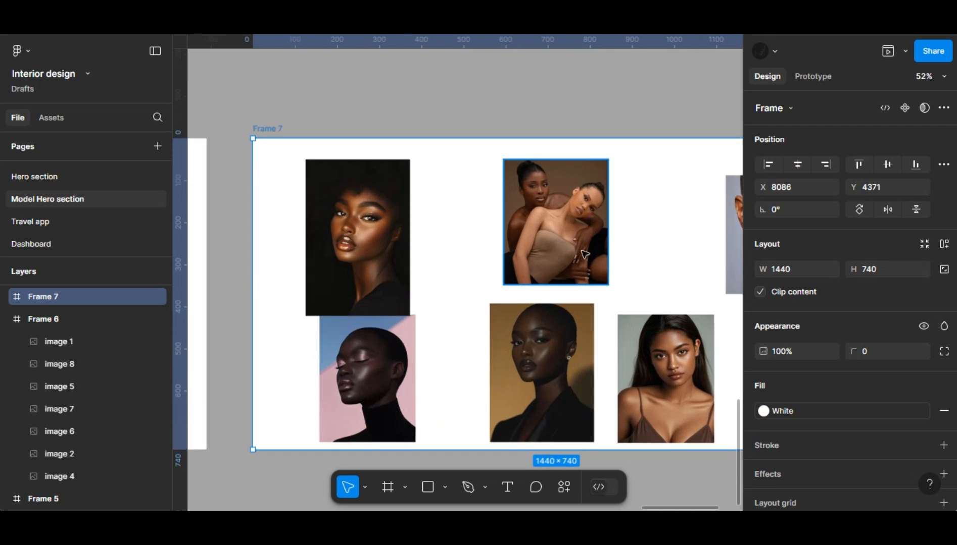
pyautogui.click(560, 241)
pyautogui.scroll(-5, 565, 240)
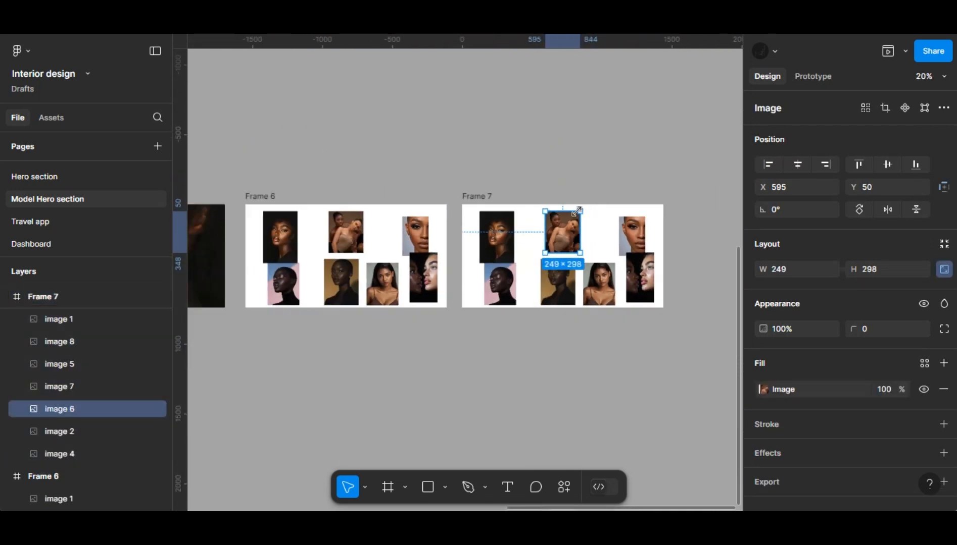
pyautogui.moveTo(580, 212); pyautogui.dragTo(668, 166)
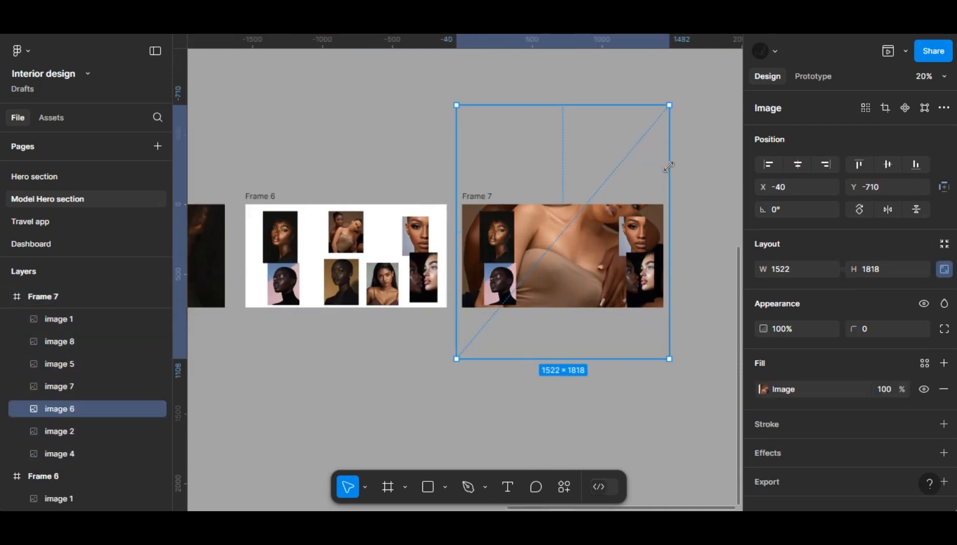
pyautogui.rightClick(561, 222)
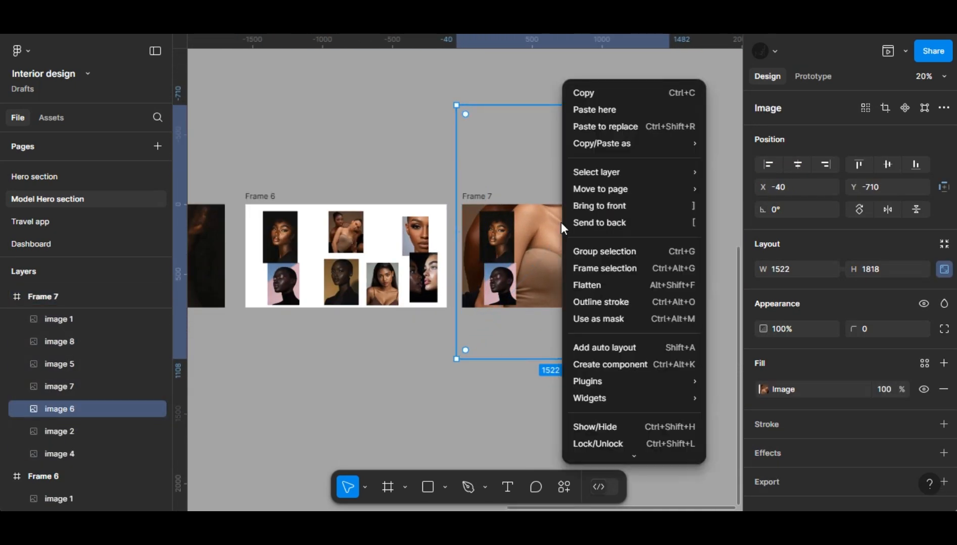
pyautogui.click(608, 203)
# Step: Shift the enlarged two-model portrait in Frame 7 down to Y -13 so both faces fill the frame
pyautogui.moveTo(854, 187); pyautogui.dragTo(387, 78)
pyautogui.scroll(3, 426, 202)
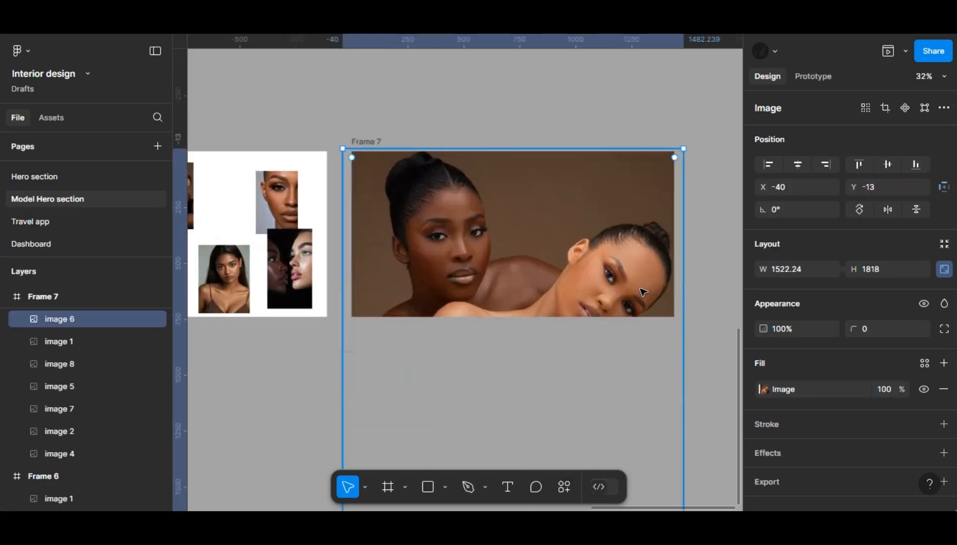
pyautogui.press('Escape')
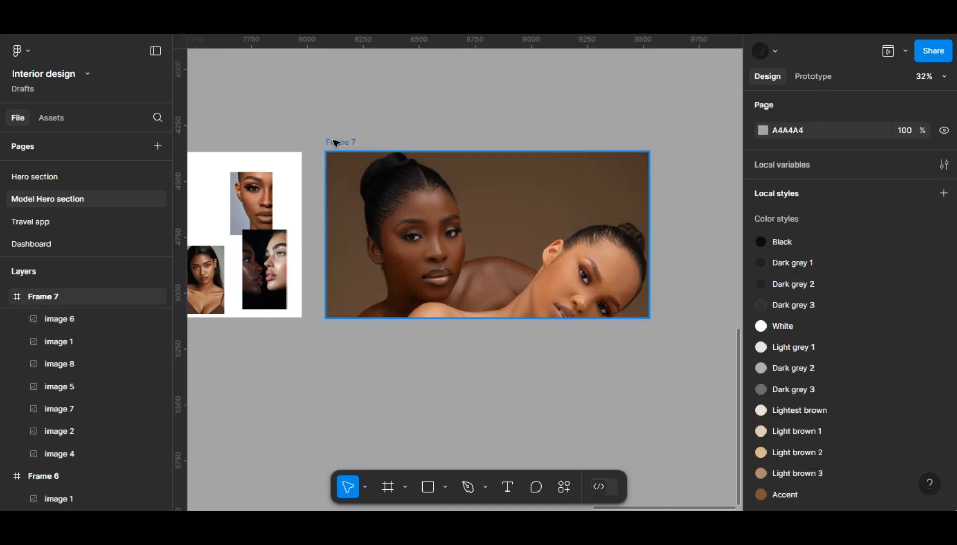
# Step: Duplicate Frame 7 to its right and move the copy's two-model portrait up to Y -451
pyautogui.click(336, 142)
pyautogui.hotkey('ctrl', 'd')
pyautogui.click(515, 234)
pyautogui.moveTo(853, 187); pyautogui.dragTo(243, 160)
pyautogui.click(604, 122)
pyautogui.scroll(-5, 604, 124)
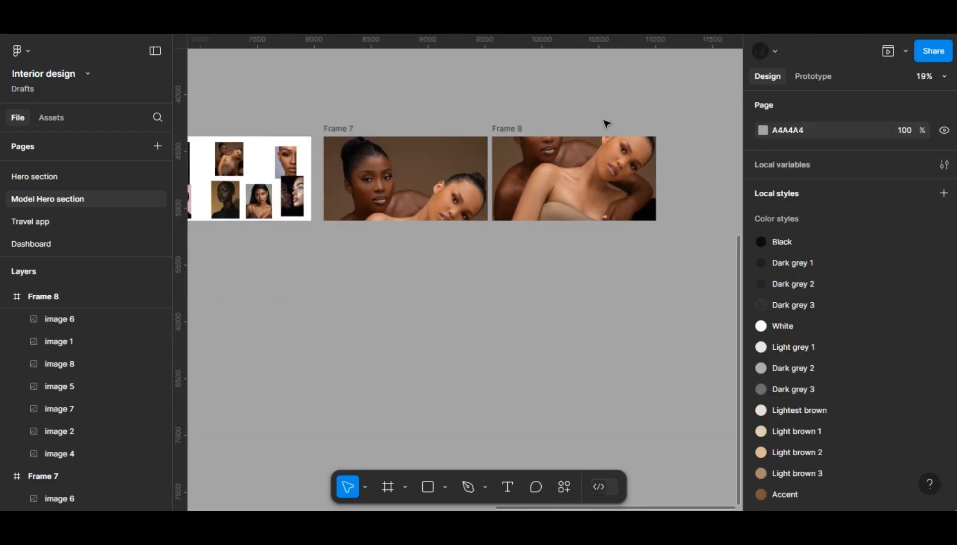
# Step: Duplicate Frame 8 to its right and select the large two-model portrait in the copy
pyautogui.click(555, 126)
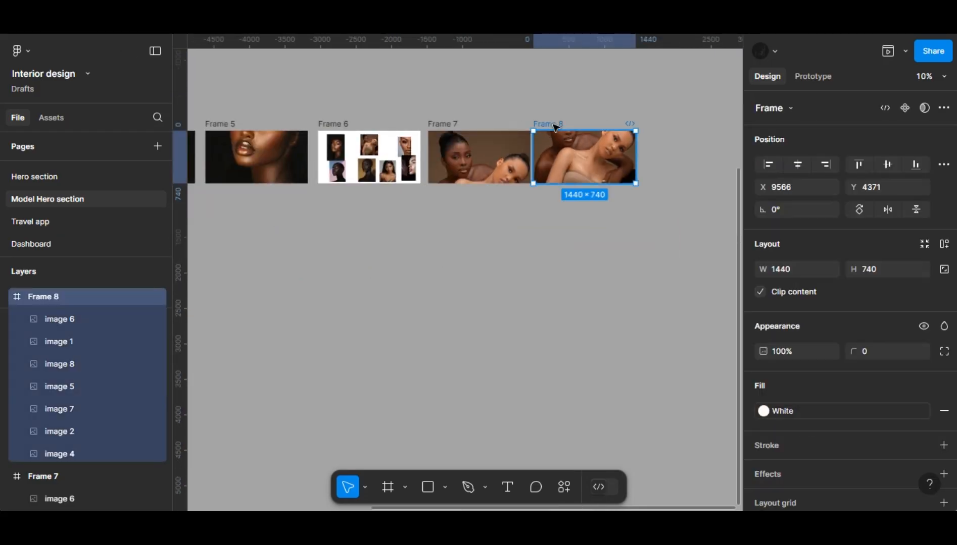
pyautogui.hotkey('ctrl', 'd')
pyautogui.click(645, 166)
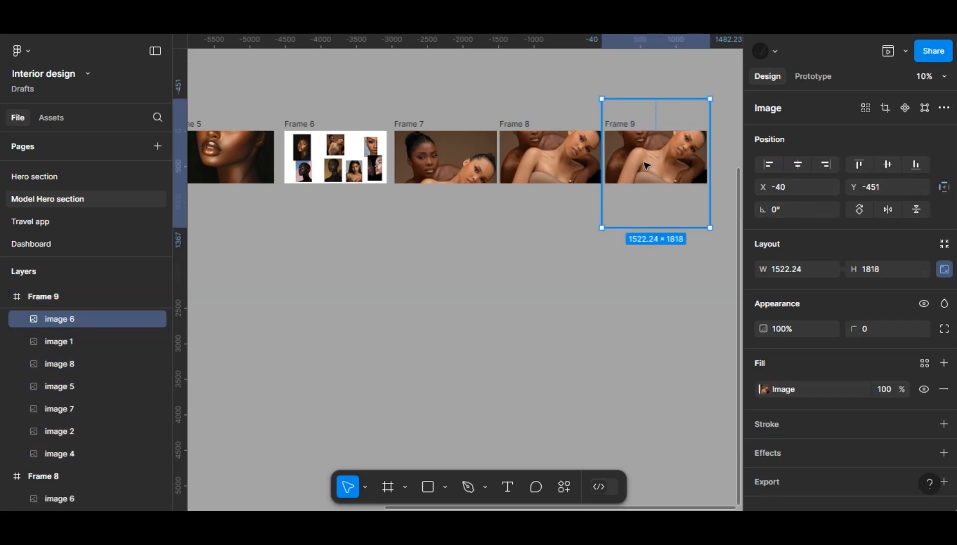
# Step: Resize the black-background portrait in Frame 6 to 220 × 330, matching its counterpart in Frame 3
pyautogui.click(302, 146)
pyautogui.hscroll(-5, 302, 147)
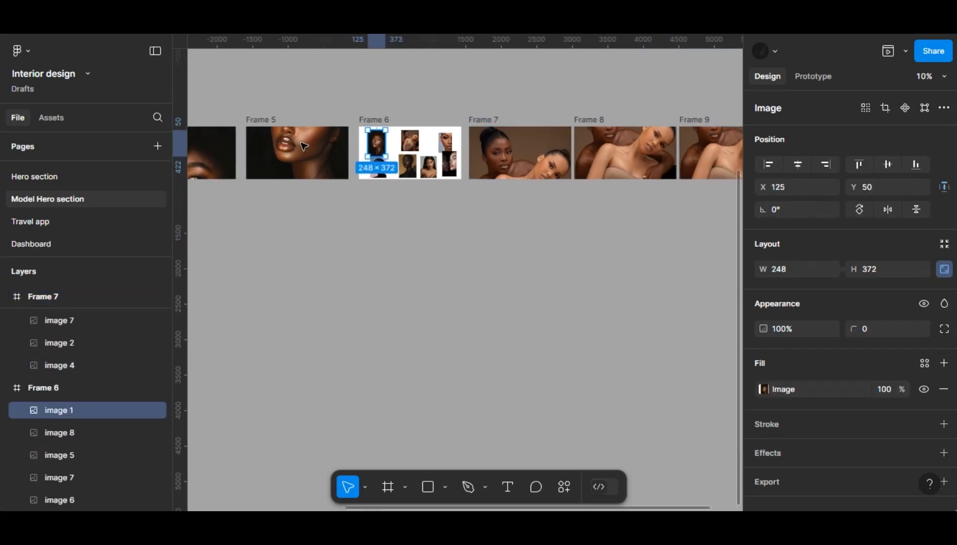
pyautogui.click(236, 137)
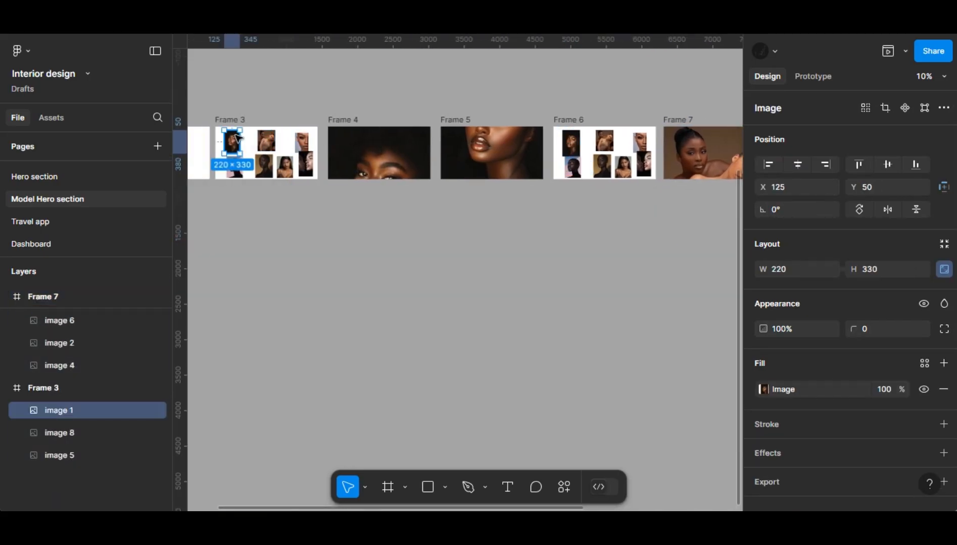
pyautogui.click(575, 137)
pyautogui.click(791, 270)
pyautogui.write('220')
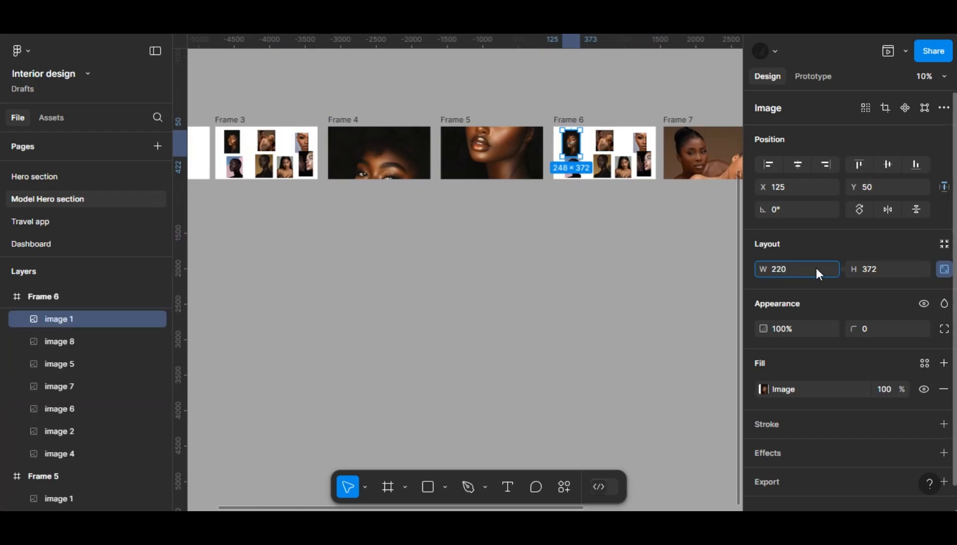
pyautogui.click(878, 269)
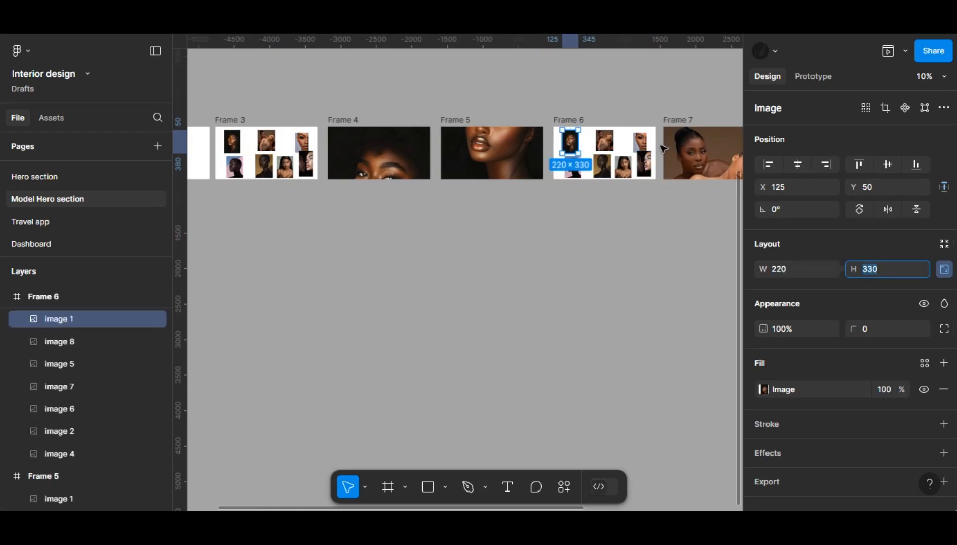
# Step: Shrink the two-model portrait in Frame 9 to width 249 and height 297, using its size in Frame 6 as reference
pyautogui.click(613, 146)
pyautogui.hscroll(5, 612, 146)
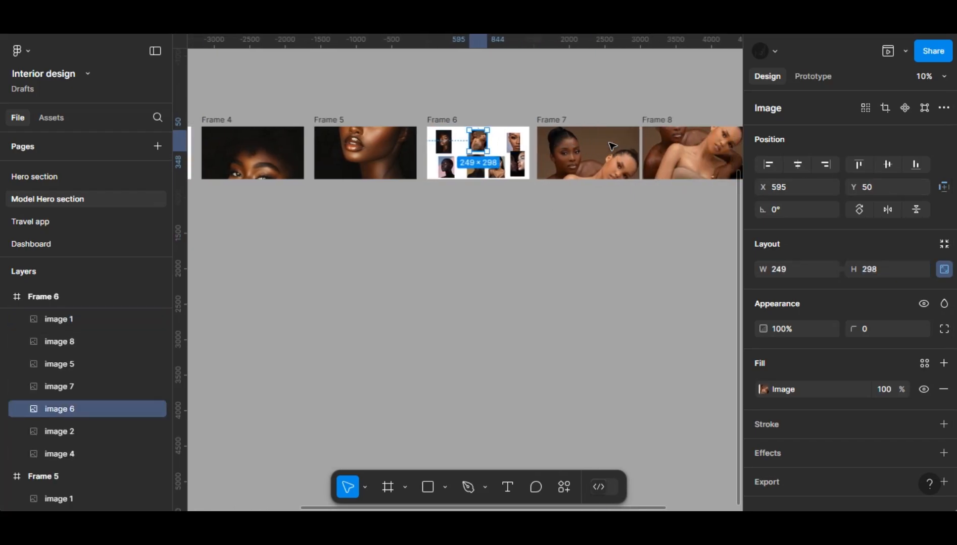
pyautogui.hscroll(2, 610, 146)
pyautogui.click(676, 147)
pyautogui.hotkey('ctrl', 'v')
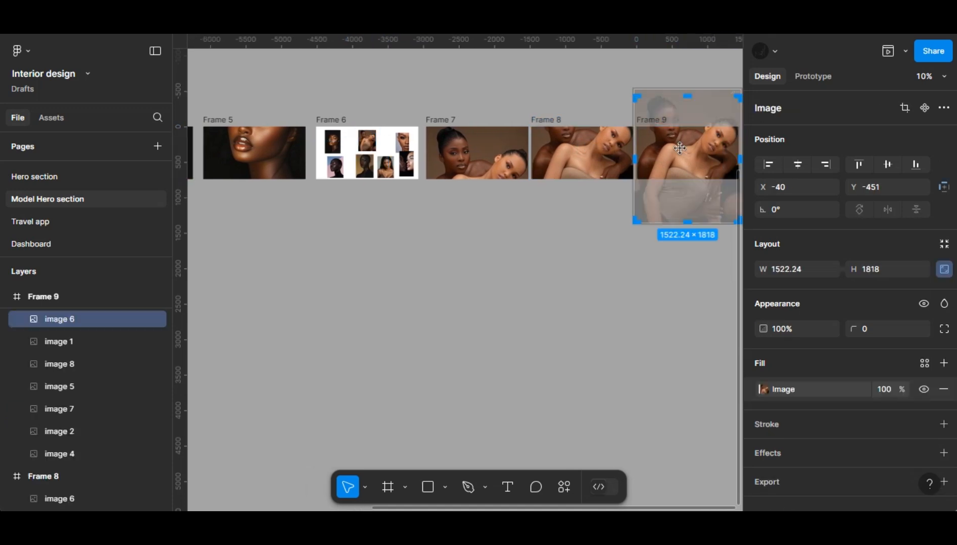
pyautogui.hotkey('ctrl', 'z')
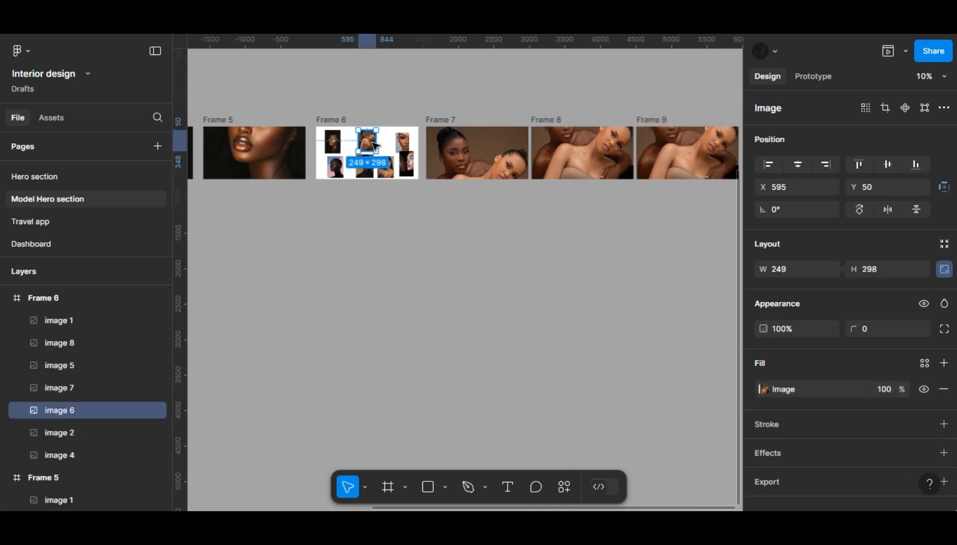
pyautogui.hscroll(4, 374, 145)
pyautogui.click(525, 151)
pyautogui.hotkey('ctrl', 'v')
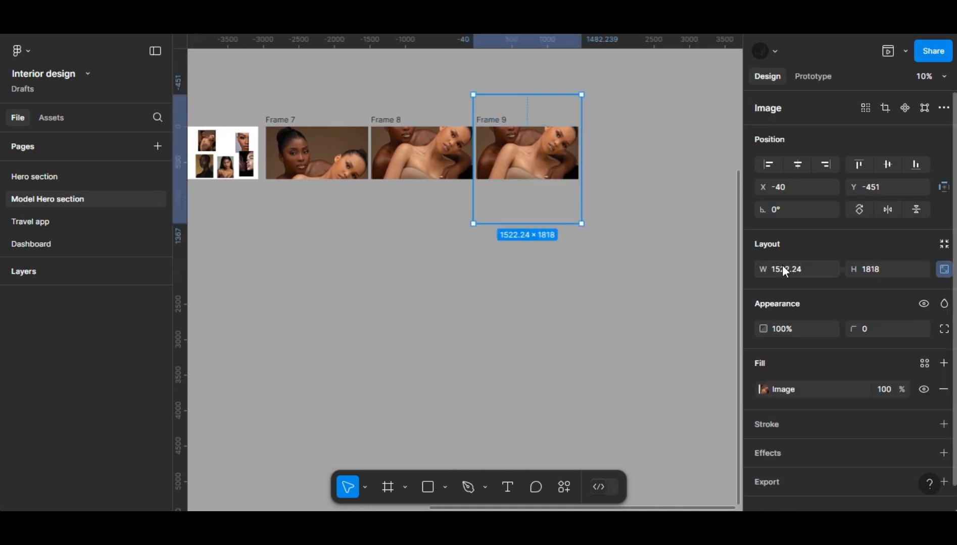
pyautogui.click(782, 269)
pyautogui.write('249')
pyautogui.click(865, 273)
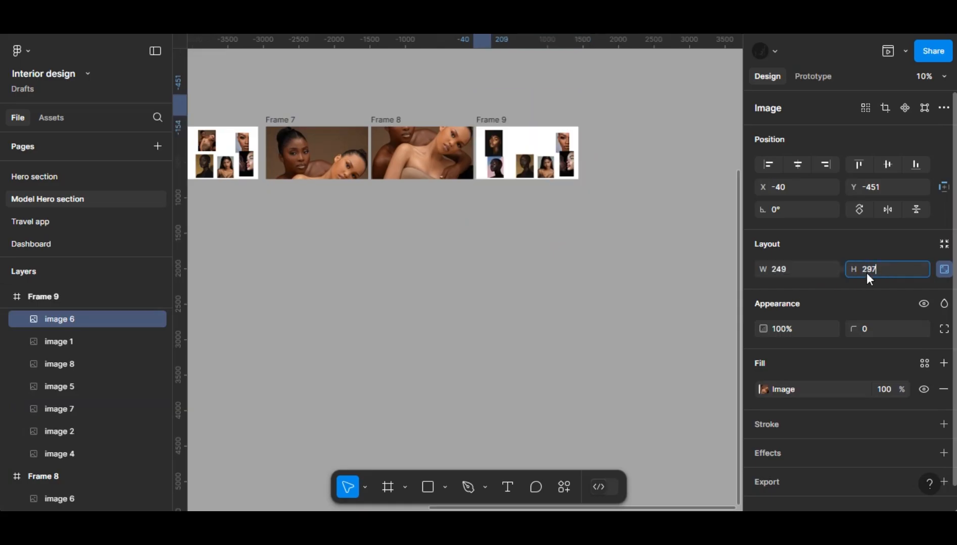
# Step: Position the shrunken two-model portrait in Frame 9 at X 559, Y 50
pyautogui.hotkey('ctrl', 'z')
pyautogui.hotkey('ctrl', 'z')
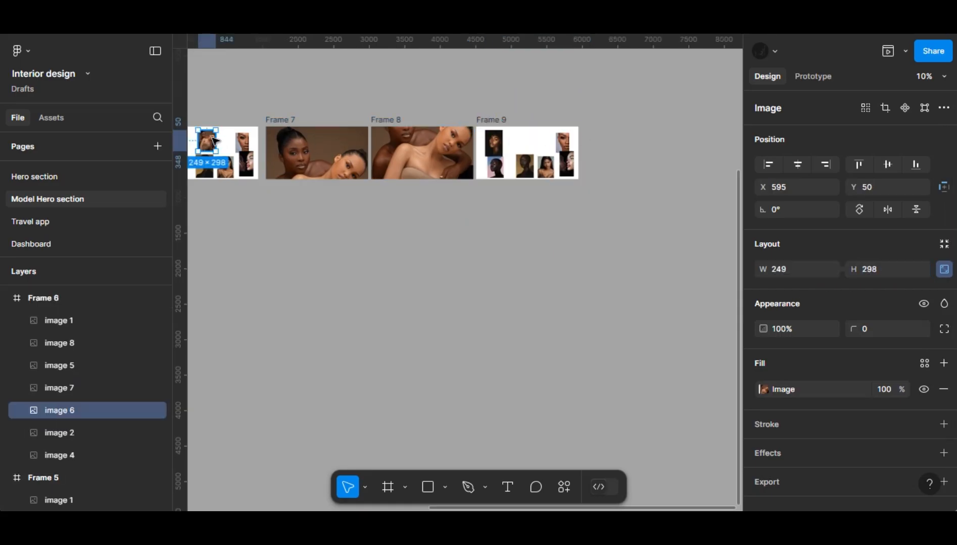
pyautogui.hotkey('ctrl', 'shift', 'z')
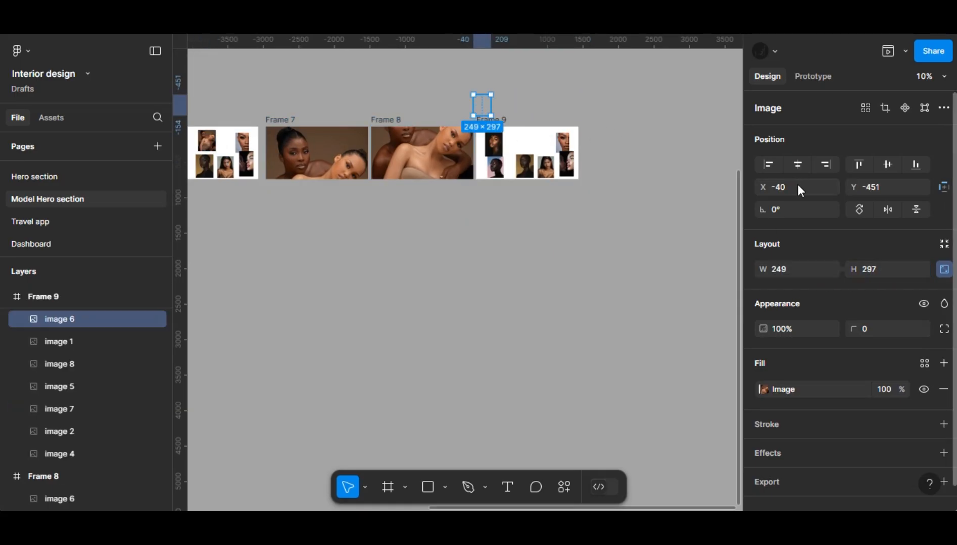
pyautogui.click(797, 186)
pyautogui.write('559')
pyautogui.click(881, 190)
pyautogui.write('50')
pyautogui.press('Return')
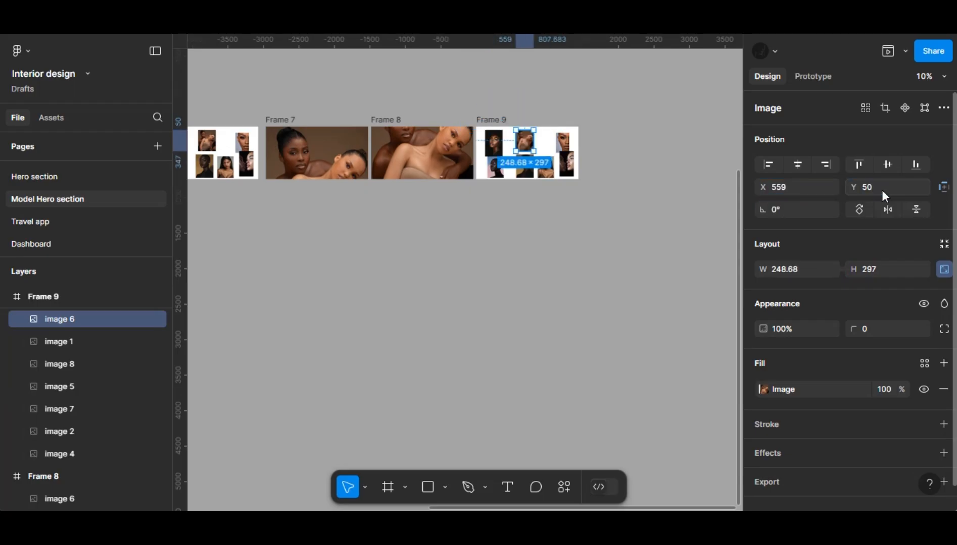
# Step: Check the two-model portrait's position in Frame 6 and set the Frame 9 copy's X position to 595
pyautogui.click(217, 139)
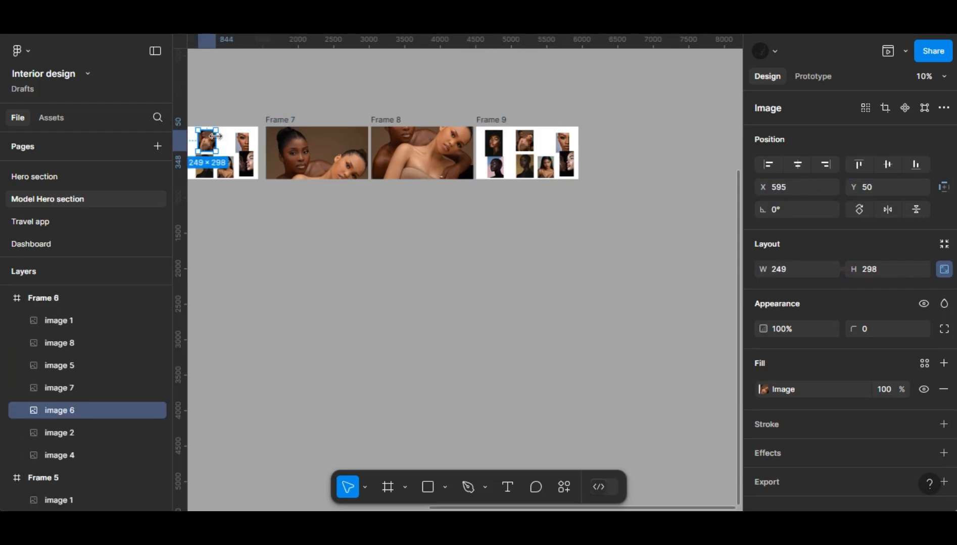
pyautogui.click(515, 140)
pyautogui.click(792, 187)
pyautogui.write('595')
pyautogui.press('Return')
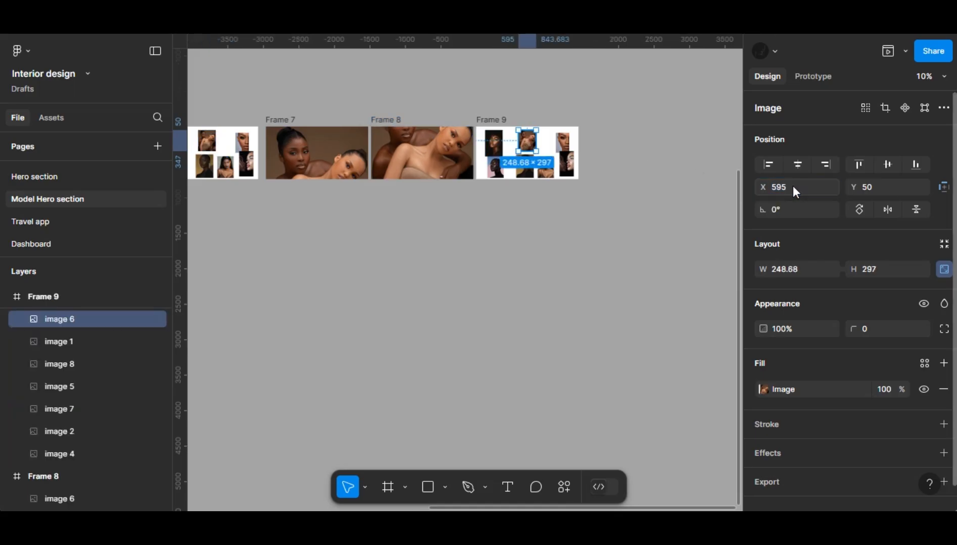
# Step: Duplicate Frame 9 and place the copy to its right at X 12526
pyautogui.click(614, 167)
pyautogui.scroll(-5, 615, 166)
pyautogui.scroll(2, 606, 157)
pyautogui.scroll(5, 596, 147)
pyautogui.scroll(-2, 559, 165)
pyautogui.click(530, 171)
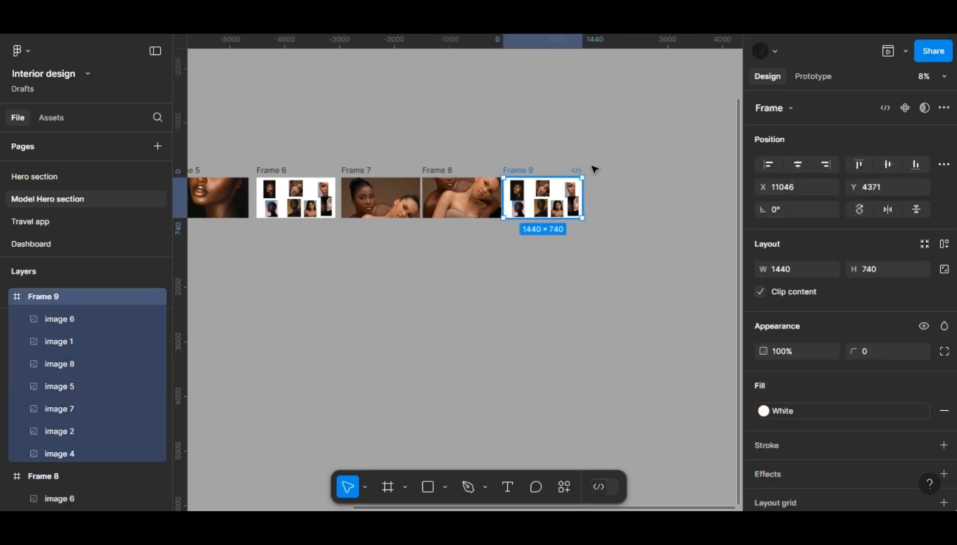
pyautogui.hotkey('ctrl', 'd')
# Step: Enlarge the upper-right close-up portrait in Frame 10 to about 1168 × 1752 and bring it to the front
pyautogui.scroll(5, 656, 187)
pyautogui.scroll(-1, 631, 188)
pyautogui.click(630, 188)
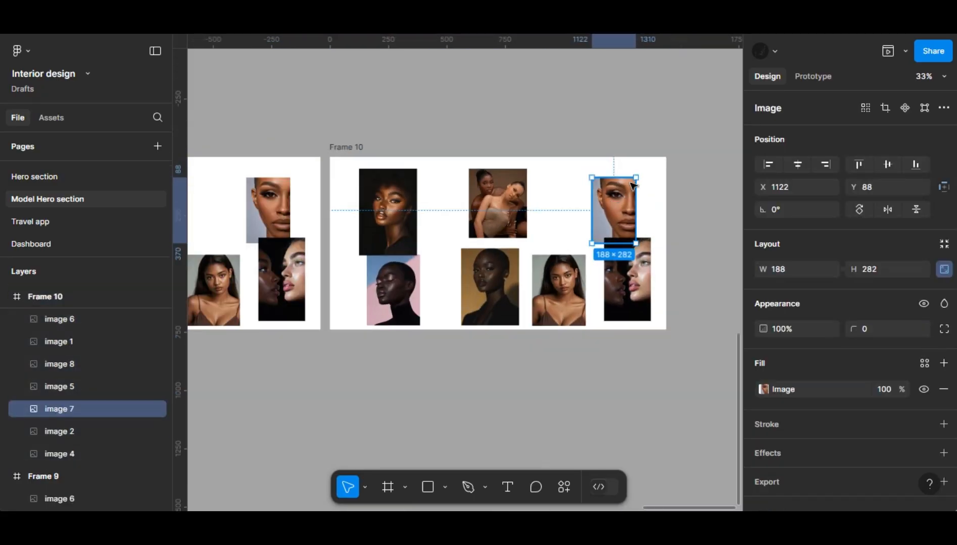
pyautogui.moveTo(638, 177); pyautogui.dragTo(566, 56)
pyautogui.rightClick(448, 203)
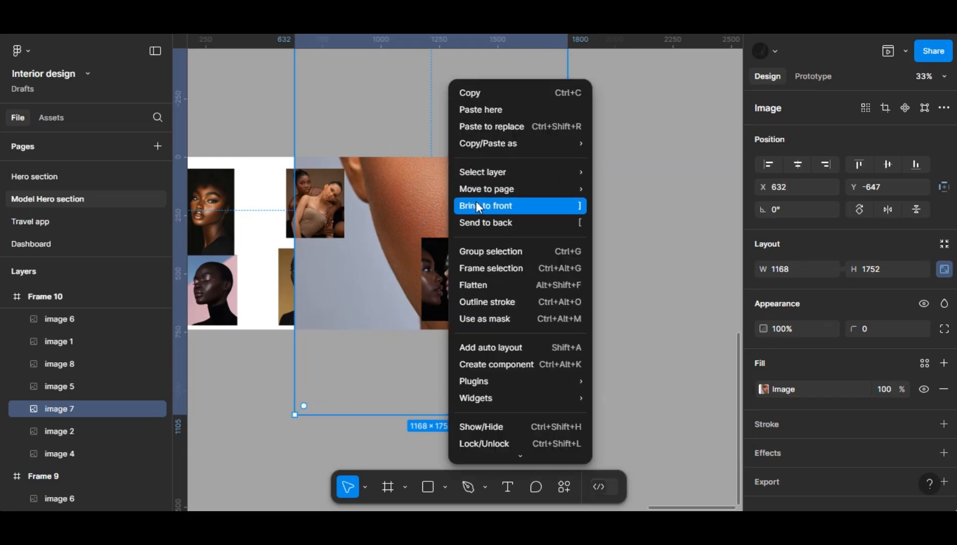
pyautogui.click(478, 203)
# Step: Centre the close-up portrait horizontally in Frame 10 and enlarge it to about 1680 × 2520, with the eye filling the frame
pyautogui.click(797, 164)
pyautogui.scroll(-3, 613, 226)
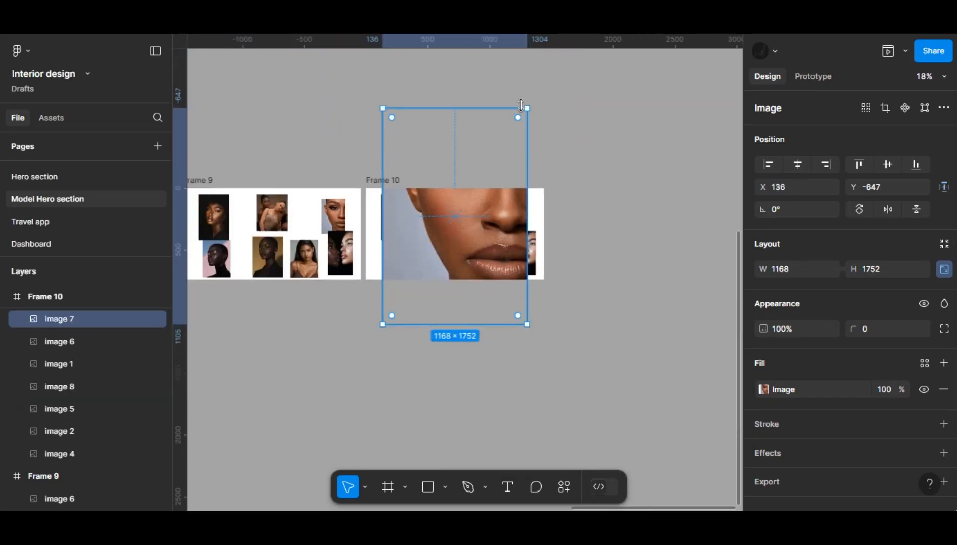
pyautogui.moveTo(525, 105); pyautogui.dragTo(559, 61)
pyautogui.moveTo(852, 187); pyautogui.dragTo(880, 187)
# Step: Duplicate Frame 10 to its right and move the copy's portrait up to about Y -1255 to frame the lips
pyautogui.click(376, 181)
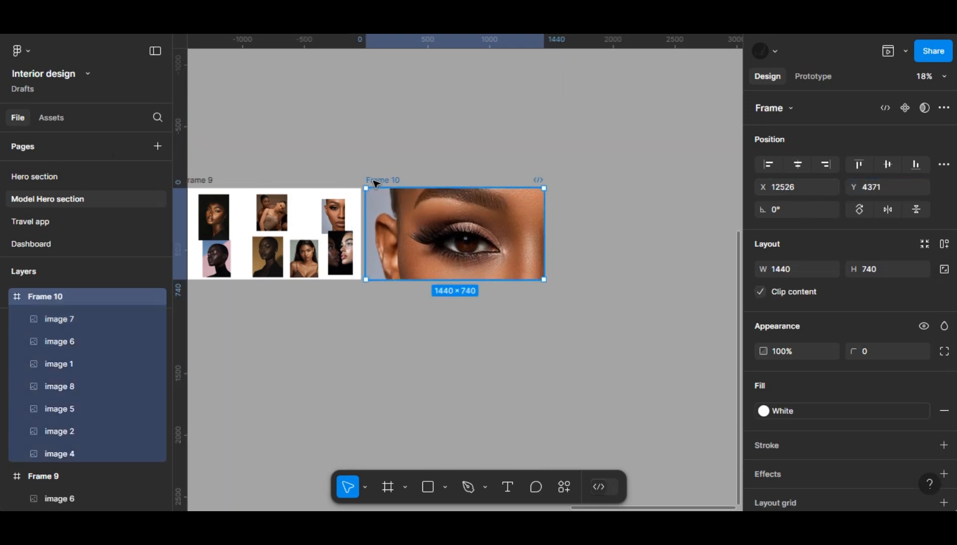
pyautogui.hotkey('ctrl', 'd')
pyautogui.click(573, 231)
pyautogui.moveTo(854, 187); pyautogui.dragTo(583, 175)
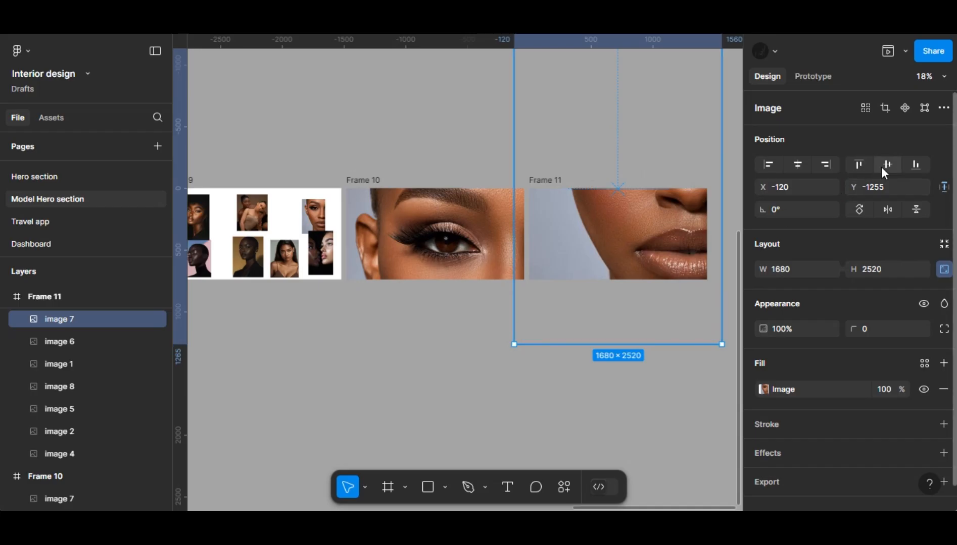
pyautogui.moveTo(859, 184); pyautogui.dragTo(527, 226)
pyautogui.click(474, 156)
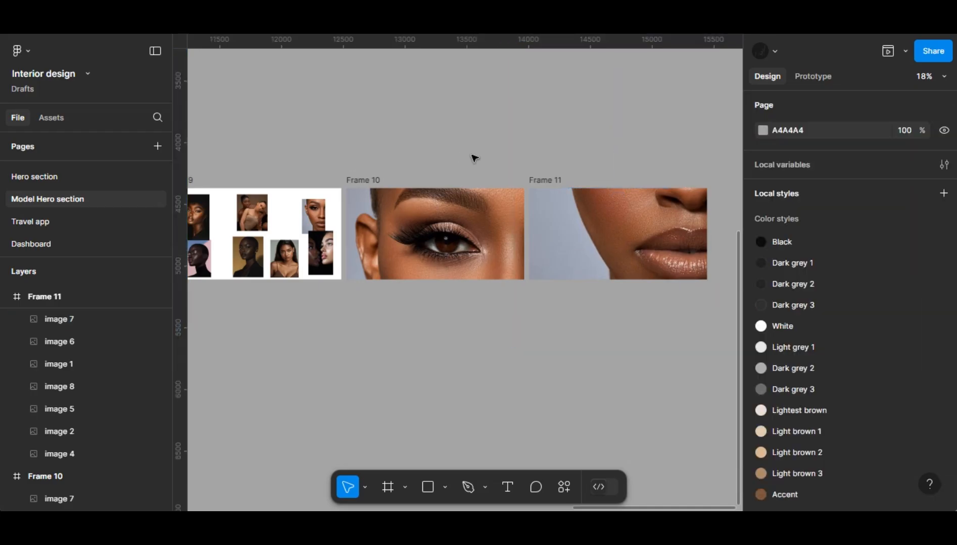
# Step: Duplicate Frame 11 and place the copy to its right at the end of the frame row
pyautogui.scroll(-5, 476, 157)
pyautogui.hscroll(2, 479, 157)
pyautogui.click(467, 153)
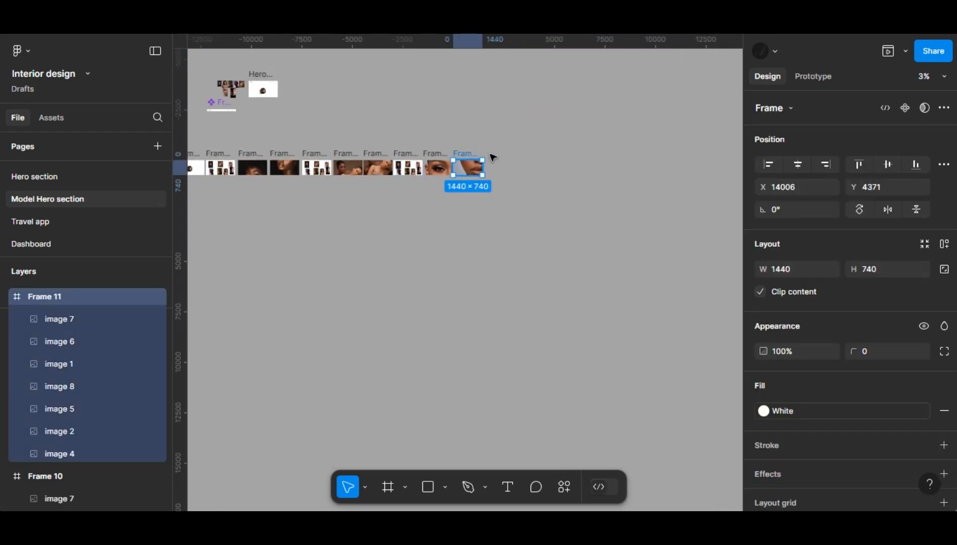
pyautogui.hotkey('ctrl', 'd')
pyautogui.scroll(8, 500, 161)
pyautogui.moveTo(398, 165); pyautogui.dragTo(407, 167)
pyautogui.click(424, 184)
# Step: Resize the close-up portrait in Frame 12 to 188 × 282, matching the same portrait in Frame 9
pyautogui.scroll(-4, 452, 208)
pyautogui.click(251, 197)
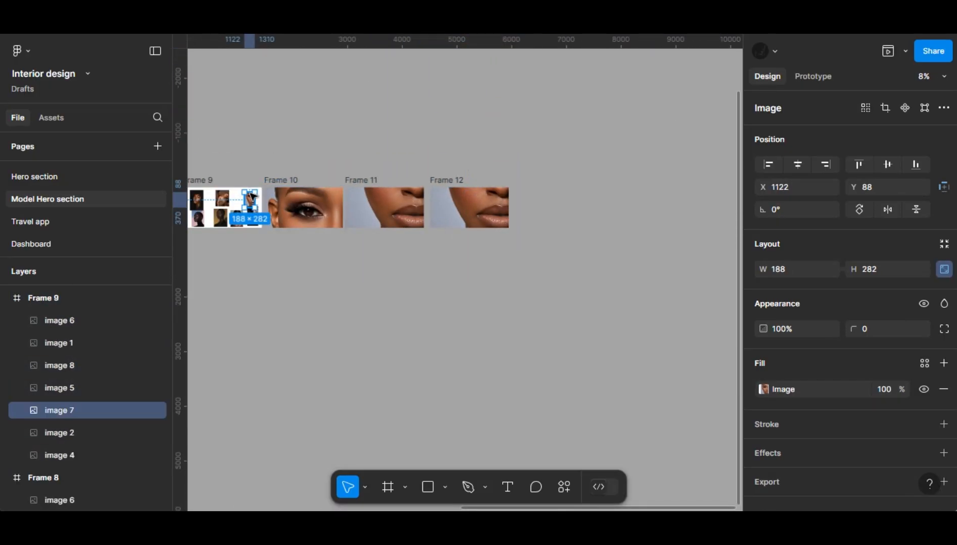
pyautogui.click(500, 212)
pyautogui.click(802, 271)
pyautogui.write('1')
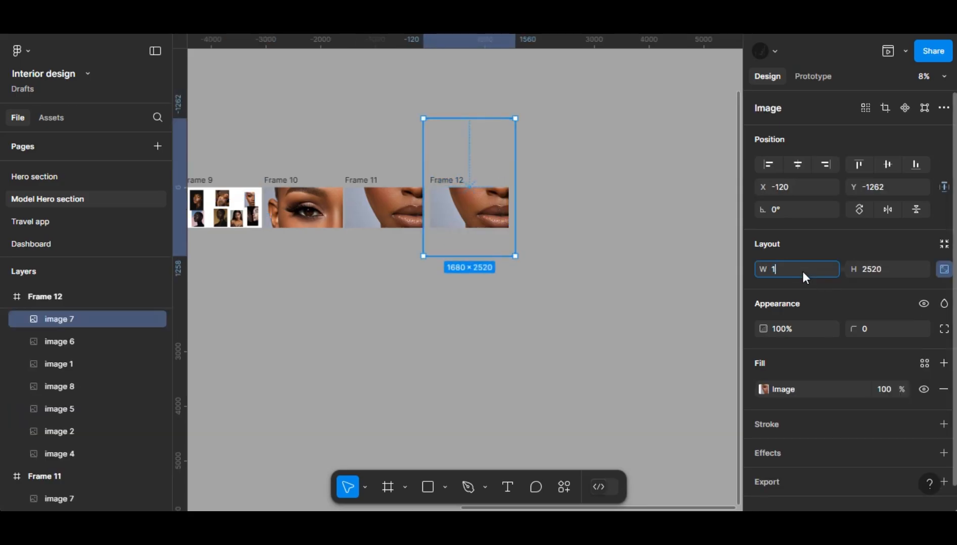
pyautogui.write('18')
pyautogui.press('Return')
pyautogui.click(884, 271)
pyautogui.write('282')
pyautogui.press('Return')
# Step: Position the close-up portrait in Frame 12 at X 1122, Y 88, as in Frame 9
pyautogui.moveTo(428, 126); pyautogui.dragTo(255, 203)
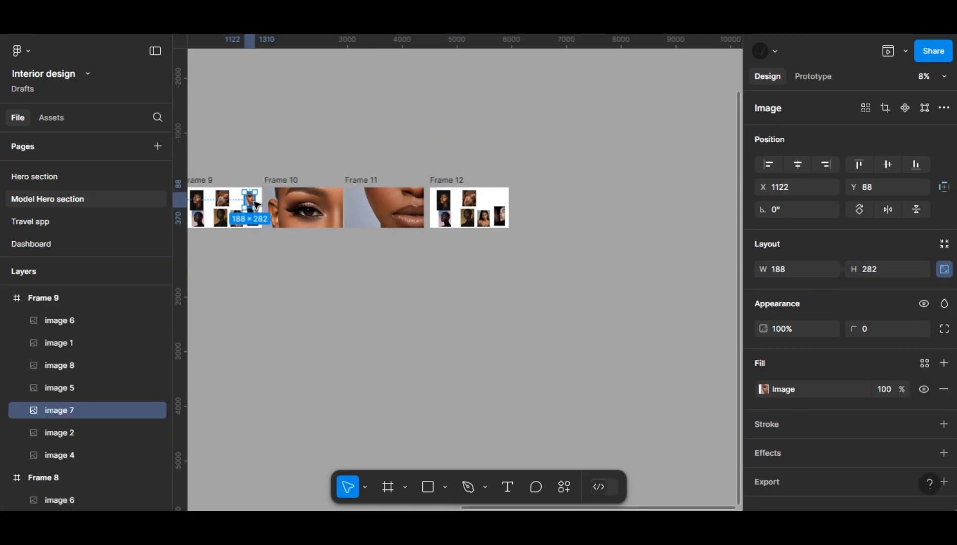
pyautogui.hotkey('ctrl', 'z')
pyautogui.click(785, 273)
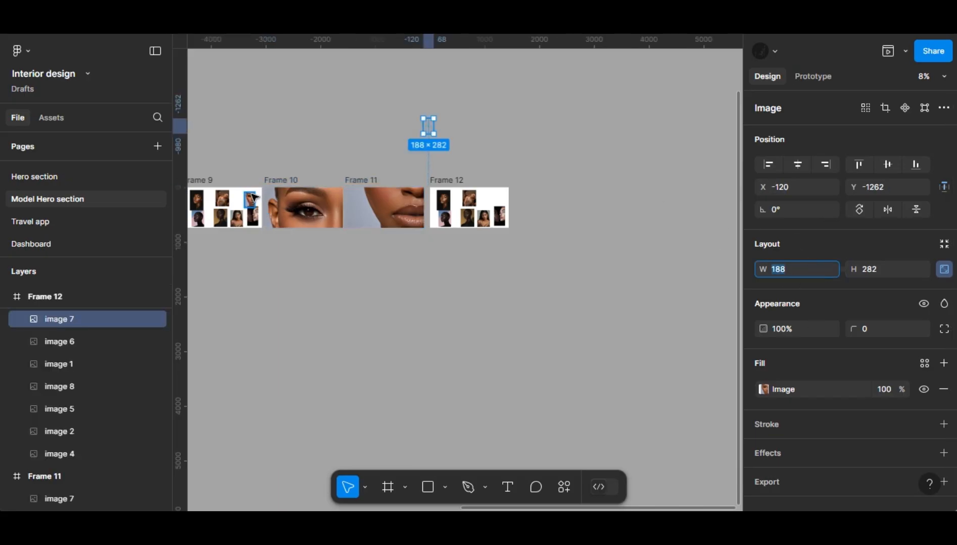
pyautogui.hotkey('ctrl', 'shift', 'z')
pyautogui.hotkey('ctrl', 'z')
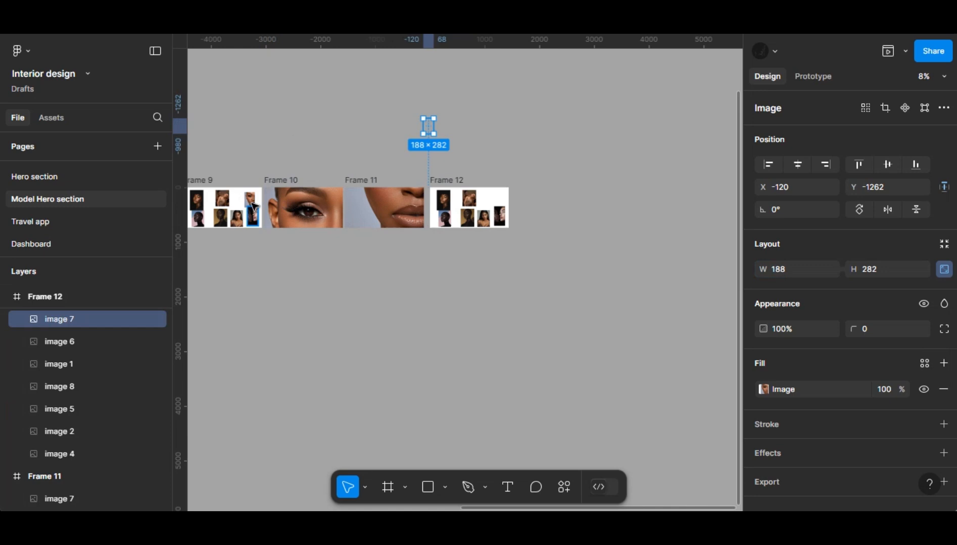
pyautogui.hotkey('ctrl', 'shift', 'z')
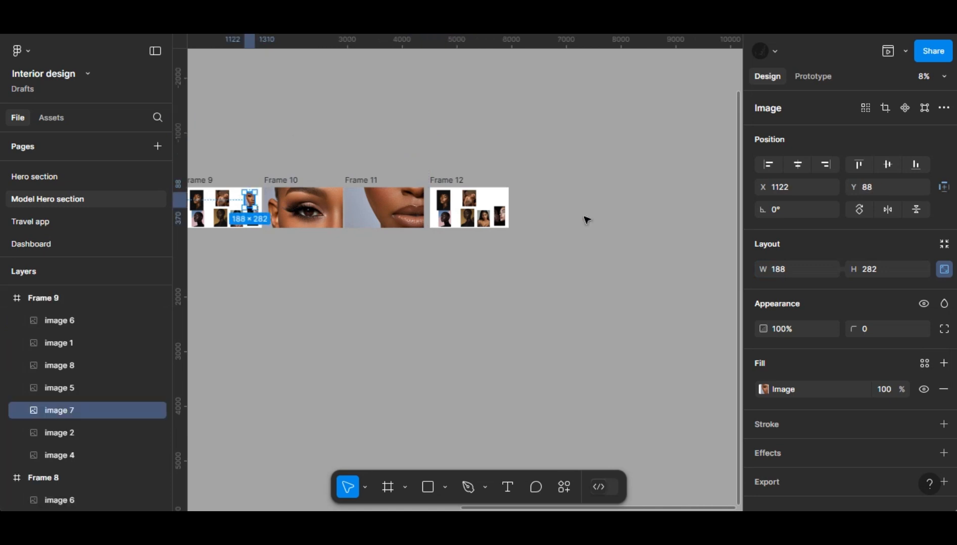
pyautogui.hotkey('ctrl', 'z')
pyautogui.write('1122')
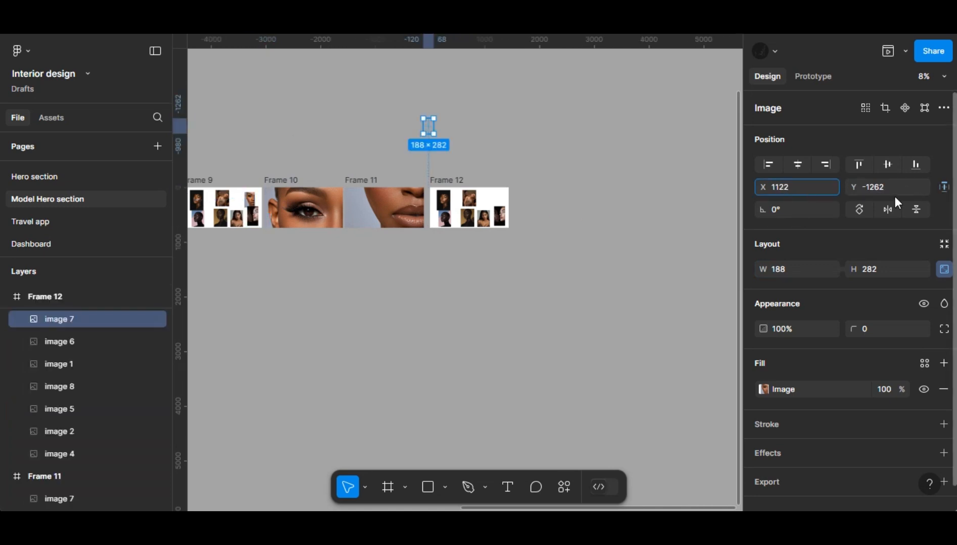
pyautogui.click(891, 186)
pyautogui.write('88')
pyautogui.press('Return')
# Step: Combine the portrait sequence frames, Frame 2 to Frame 12, into one component set
pyautogui.click(587, 195)
pyautogui.hscroll(-8, 586, 194)
pyautogui.hscroll(-10, 288, 160)
pyautogui.moveTo(229, 143); pyautogui.dragTo(527, 278)
pyautogui.click(908, 108)
pyautogui.click(881, 169)
# Step: Set Frame 2 to change to Frame 3 after a 1 ms delay, using Smart animate with the Ease in and out curve
pyautogui.hscroll(-15, 465, 277)
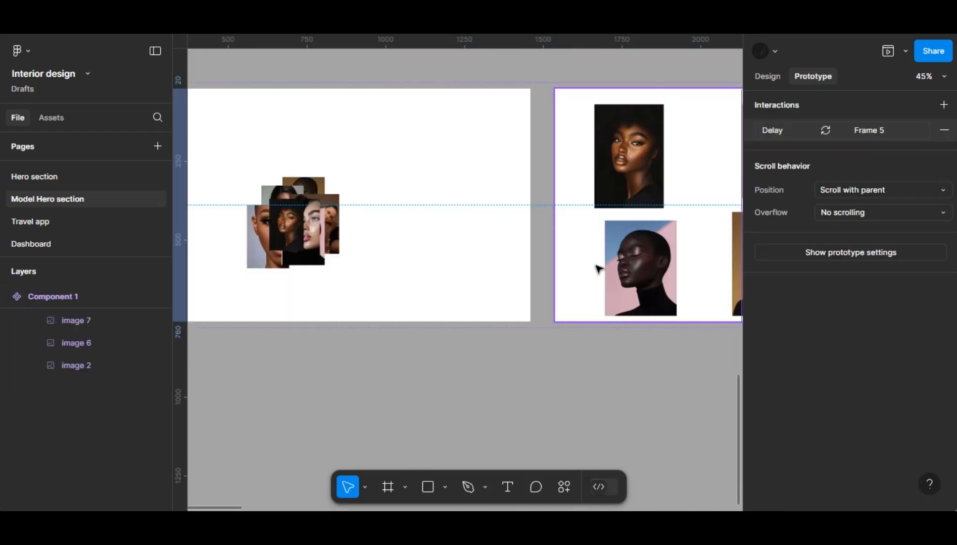
pyautogui.click(551, 221)
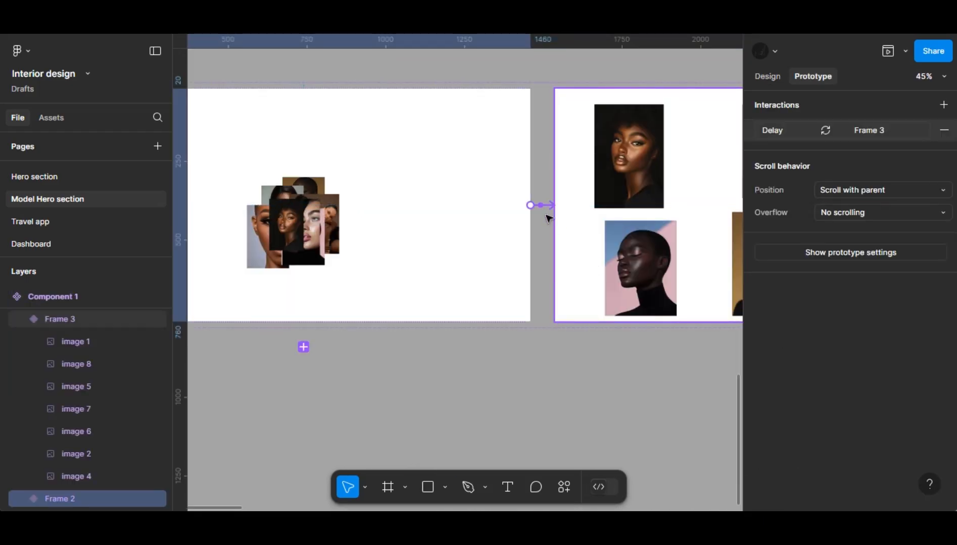
pyautogui.click(545, 207)
pyautogui.click(572, 269)
pyautogui.click(570, 288)
pyautogui.click(570, 291)
pyautogui.write('8')
pyautogui.click(579, 410)
pyautogui.click(610, 329)
pyautogui.click(568, 383)
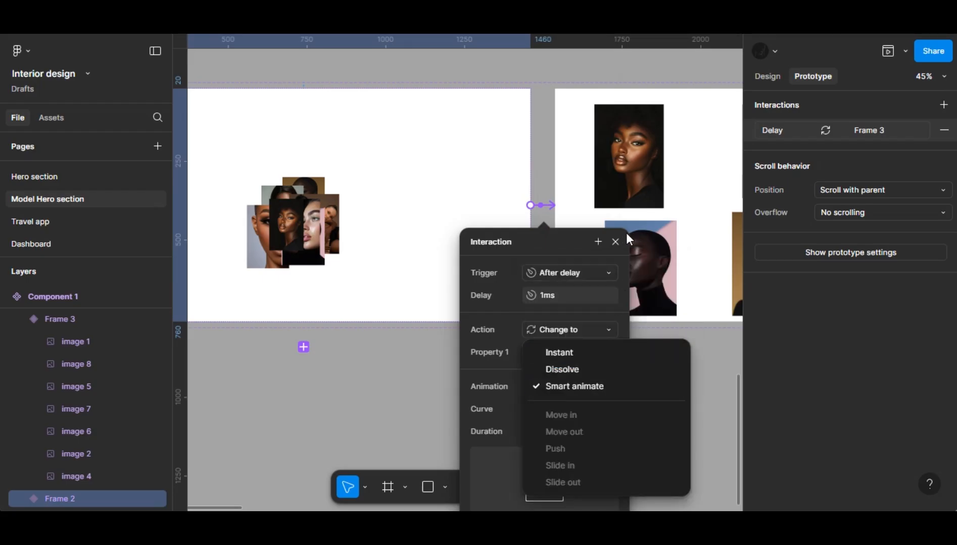
pyautogui.click(614, 241)
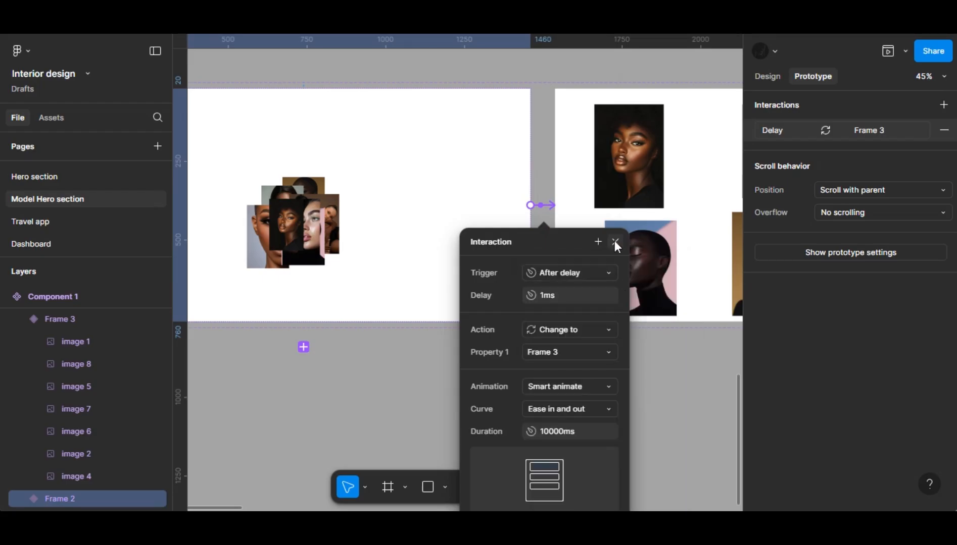
# Step: Make Frame 3 change to Frame 4 after a delay, using Smart animate with the Ease in and out curve
pyautogui.hscroll(5, 614, 241)
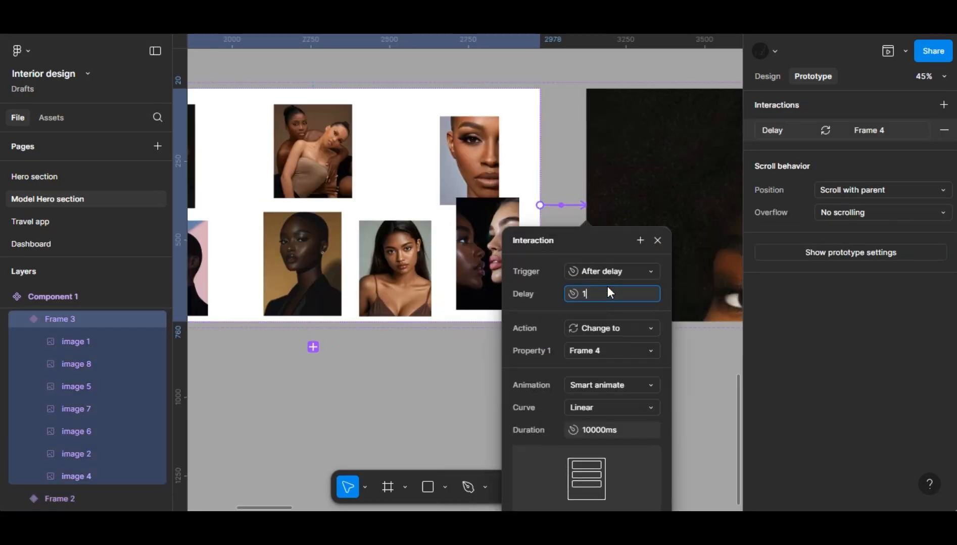
pyautogui.click(621, 387)
pyautogui.click(623, 386)
pyautogui.click(619, 404)
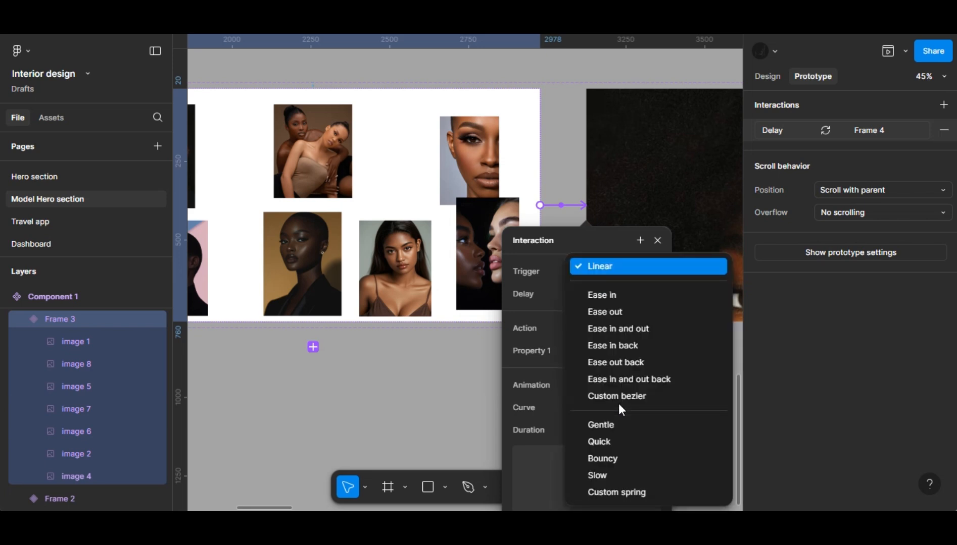
pyautogui.click(618, 329)
pyautogui.click(656, 240)
pyautogui.hscroll(-5, 459, 273)
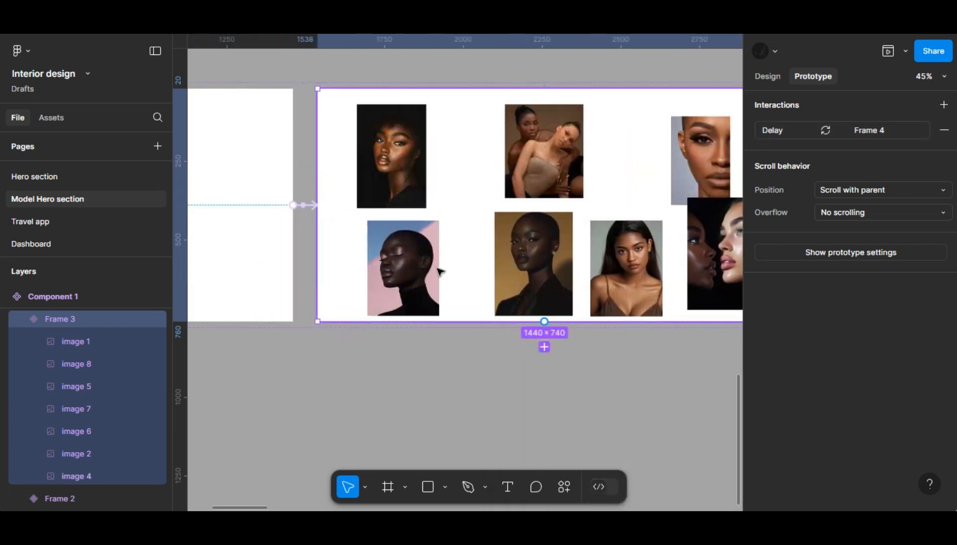
pyautogui.click(316, 205)
pyautogui.hscroll(8, 513, 205)
# Step: Connect Frame 4 to Frame 5 with an After delay trigger and Smart animate on a Linear curve
pyautogui.click(513, 205)
pyautogui.hscroll(5, 515, 206)
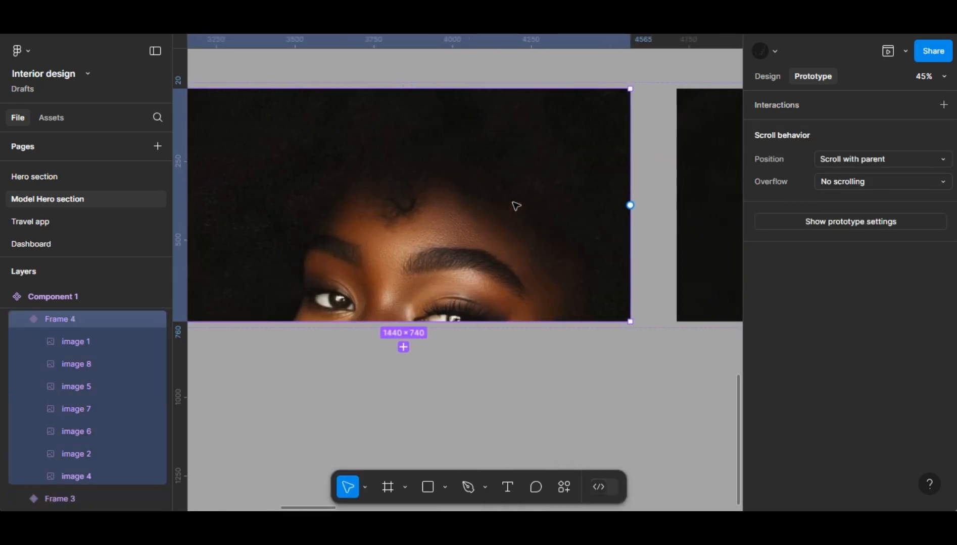
pyautogui.hscroll(5, 571, 211)
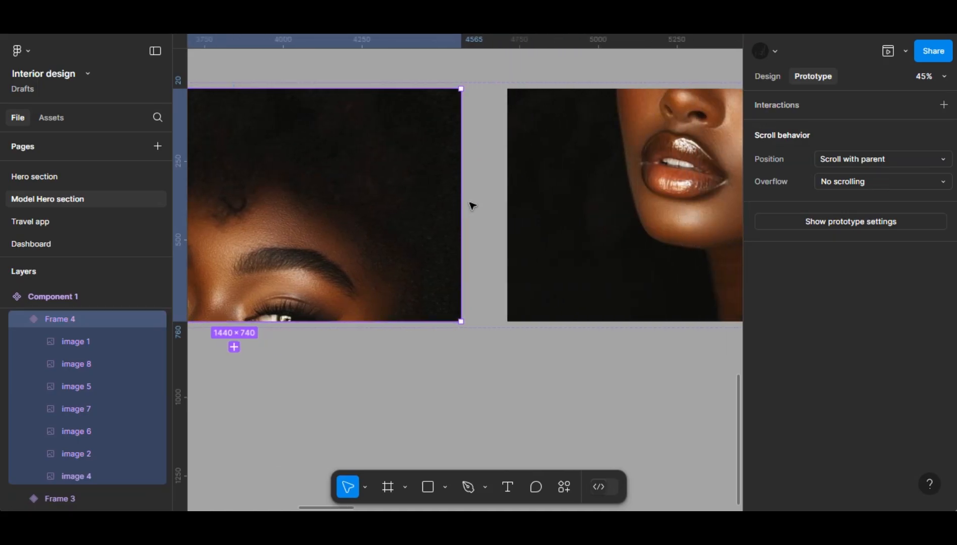
pyautogui.click(500, 205)
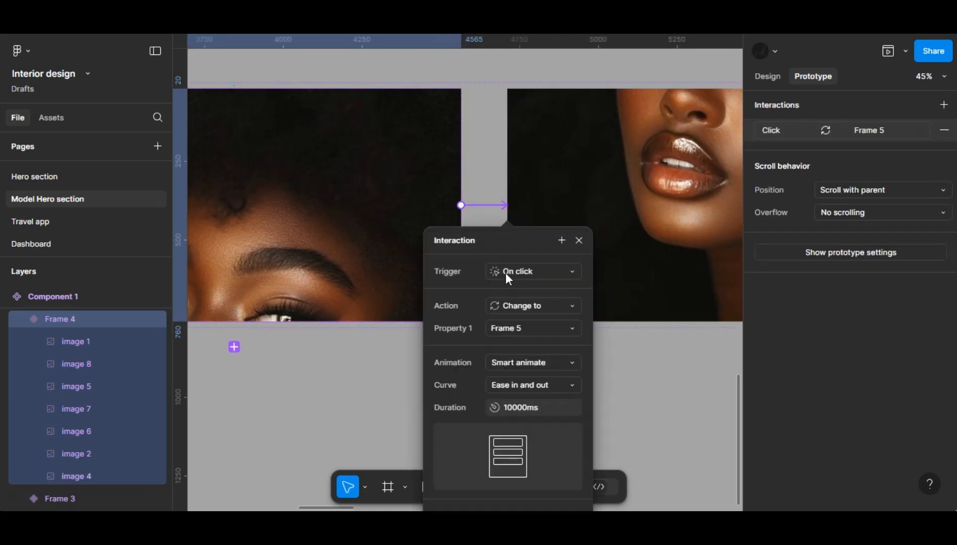
pyautogui.click(520, 271)
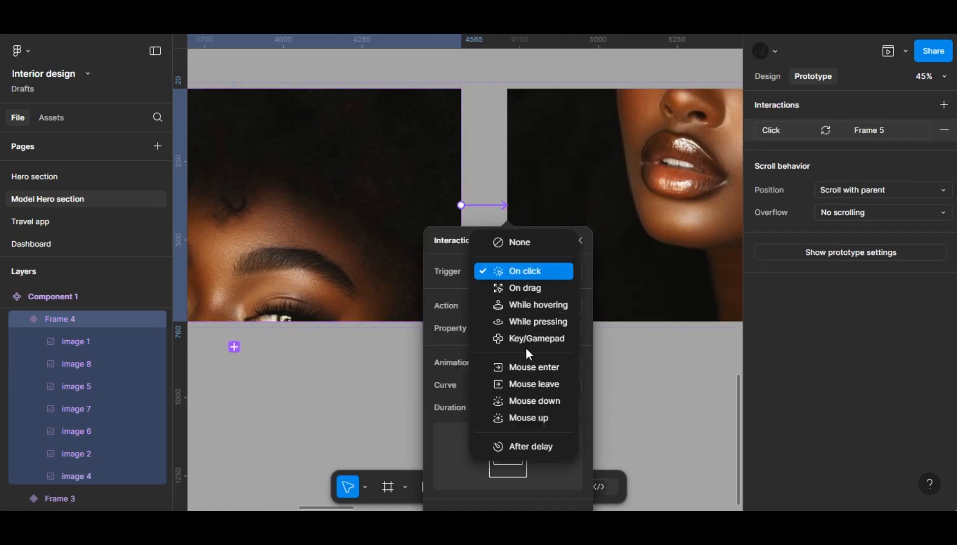
pyautogui.click(534, 444)
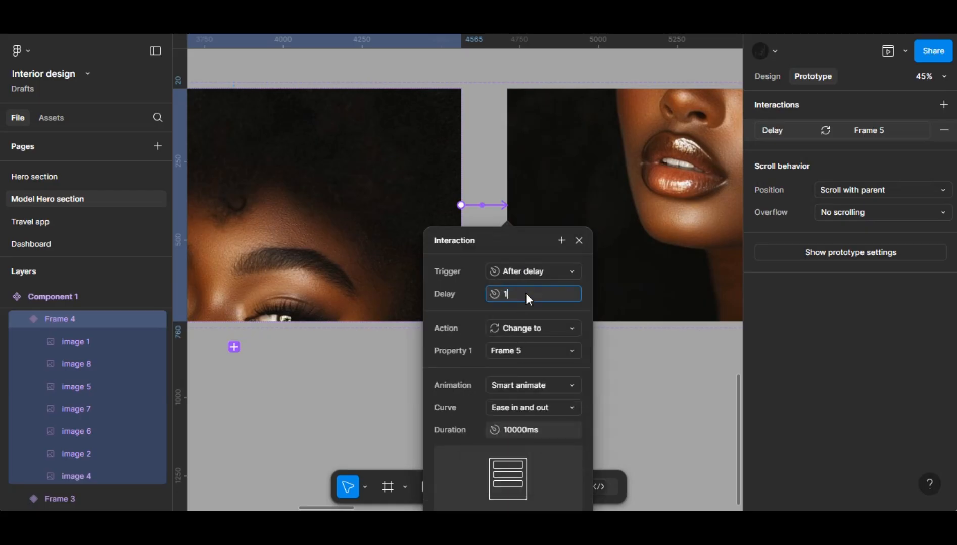
pyautogui.click(534, 407)
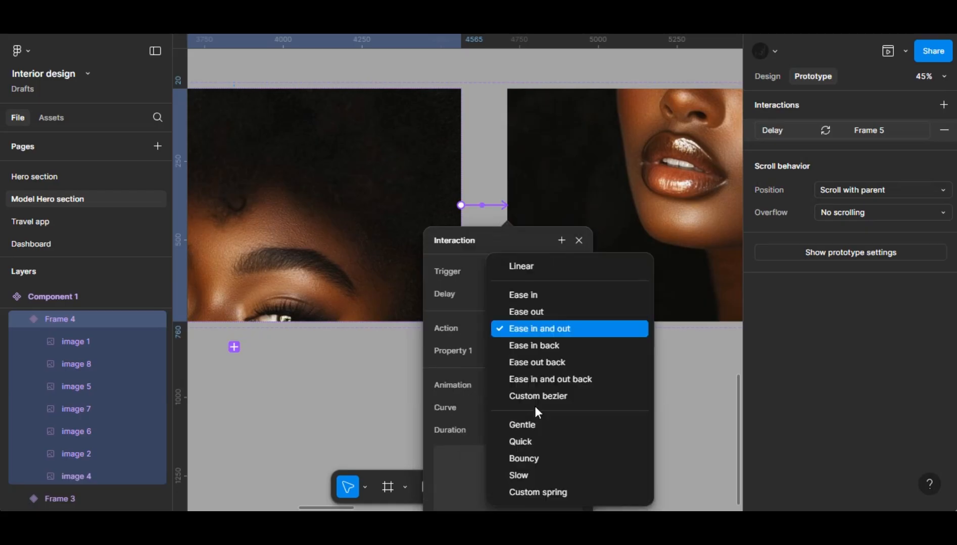
pyautogui.click(519, 265)
pyautogui.click(578, 240)
# Step: Connect Frame 5 to Frame 6 with an After delay trigger and Smart animate on an Ease in and out curve
pyautogui.hscroll(10, 581, 243)
pyautogui.click(433, 192)
pyautogui.moveTo(576, 234); pyautogui.dragTo(575, 235)
pyautogui.click(504, 271)
pyautogui.click(524, 446)
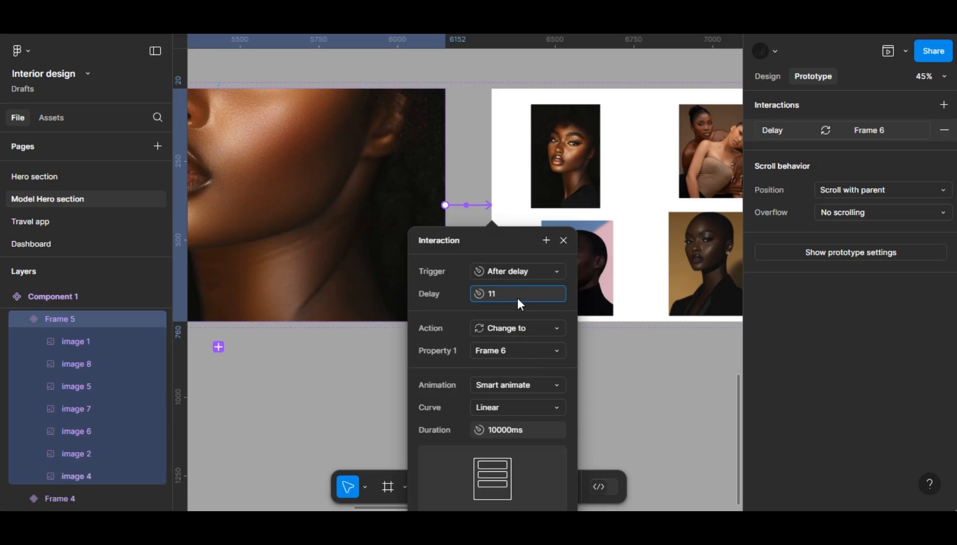
pyautogui.press('Return')
pyautogui.click(528, 404)
pyautogui.click(537, 329)
pyautogui.click(563, 241)
# Step: Connect Frame 6 to Frame 7 with an After delay trigger of 100 ms and the Ease in and out curve
pyautogui.hscroll(10, 570, 217)
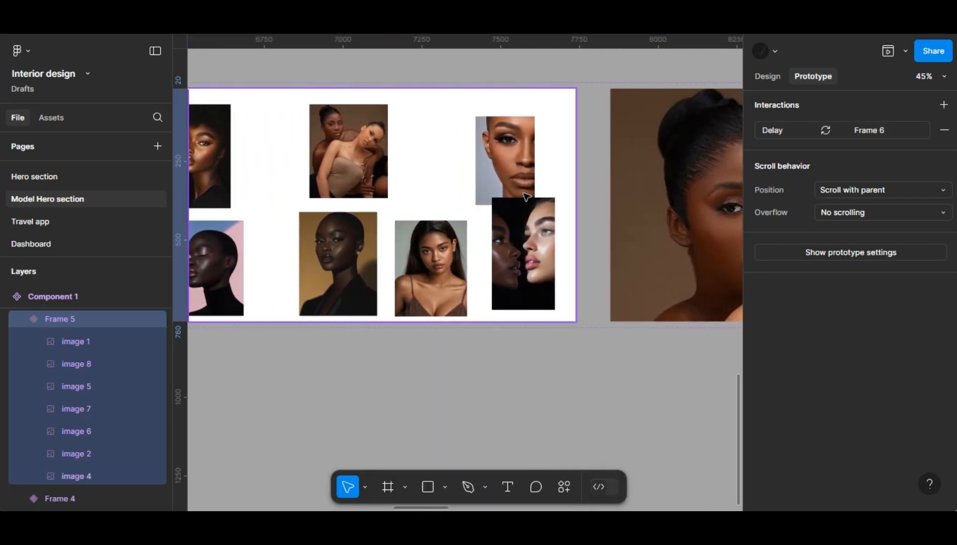
pyautogui.click(574, 207)
pyautogui.moveTo(634, 211); pyautogui.dragTo(634, 211)
pyautogui.click(608, 271)
pyautogui.click(619, 447)
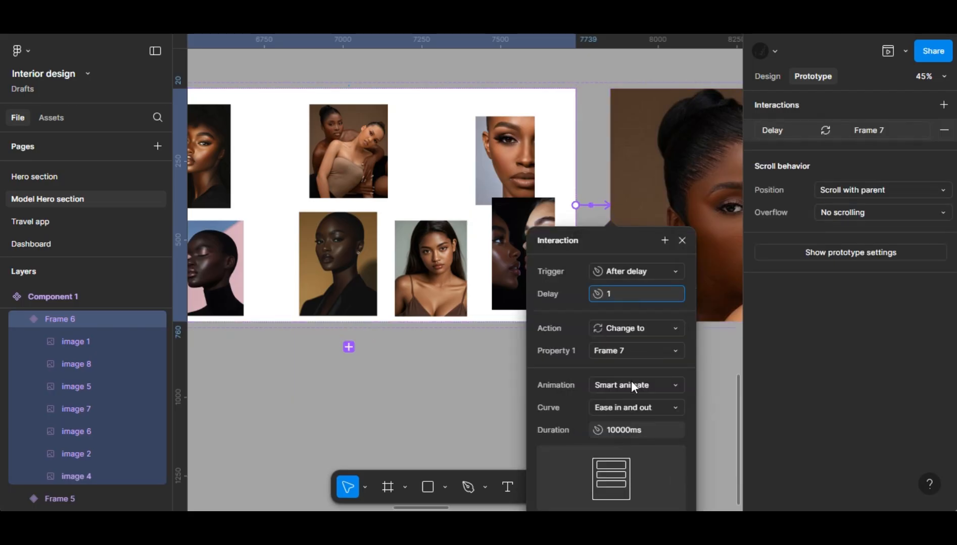
pyautogui.click(628, 407)
pyautogui.click(683, 241)
pyautogui.hscroll(3, 627, 233)
pyautogui.hscroll(1, 628, 234)
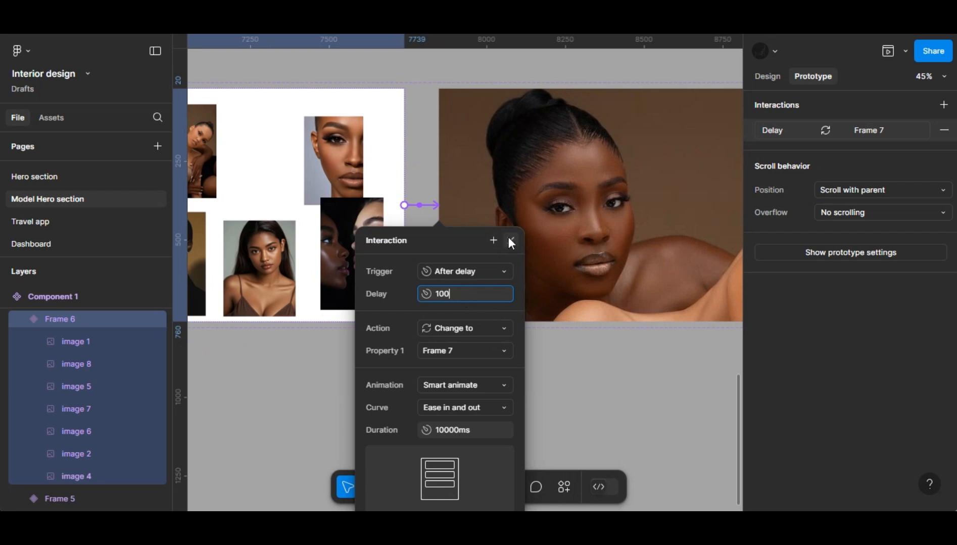
pyautogui.press('Escape')
# Step: Connect Frame 7 to Frame 8 with an After delay trigger and Smart animate on a Linear curve
pyautogui.hscroll(7, 509, 219)
pyautogui.click(509, 218)
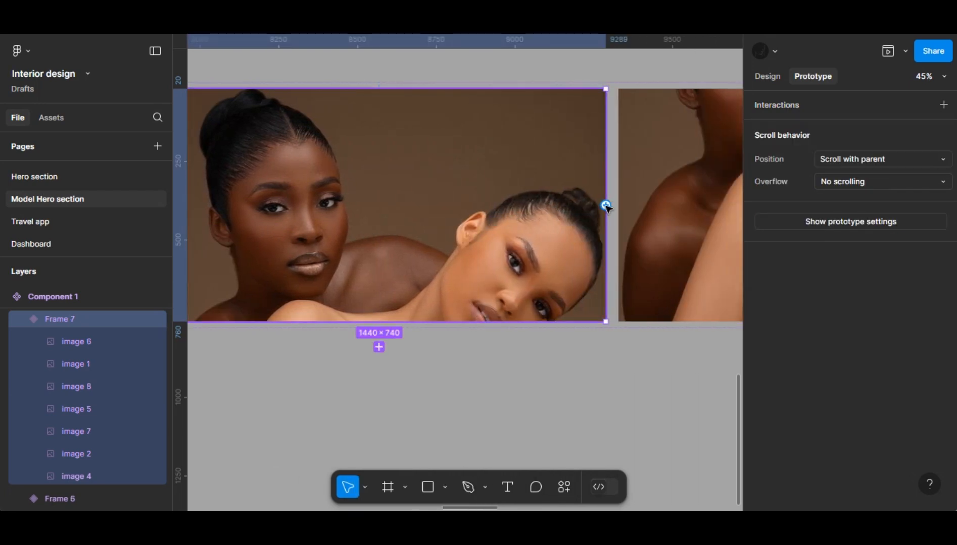
pyautogui.moveTo(607, 205); pyautogui.dragTo(657, 207)
pyautogui.click(629, 275)
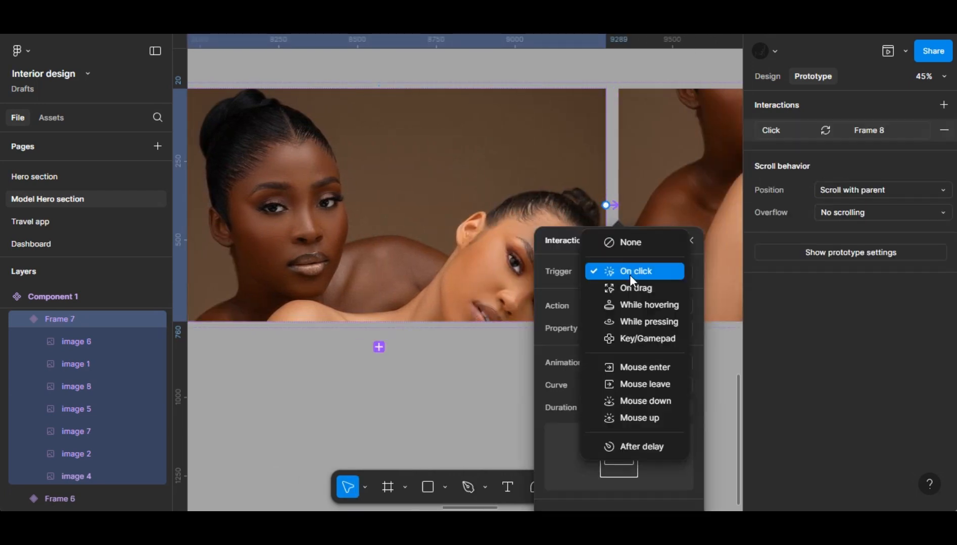
pyautogui.click(658, 448)
pyautogui.click(652, 406)
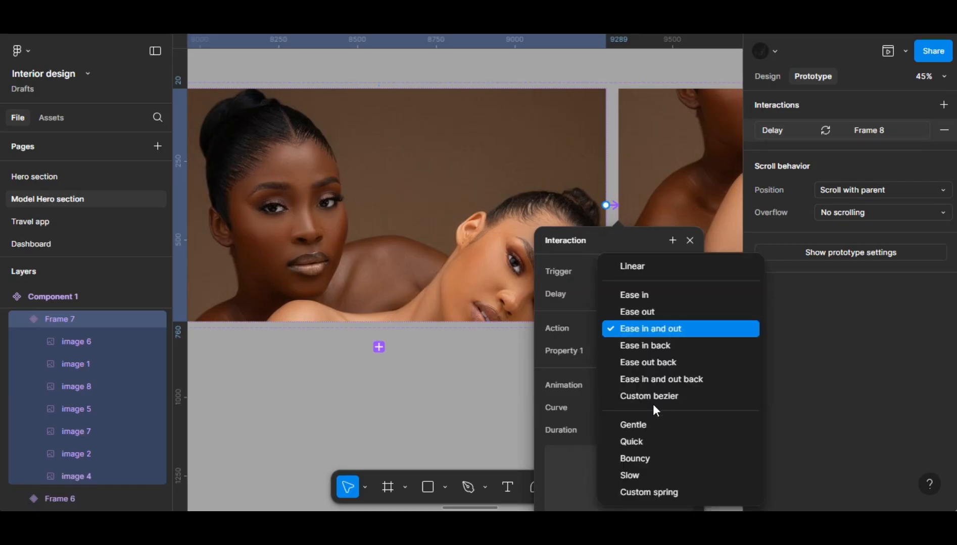
pyautogui.click(633, 265)
pyautogui.press('Escape')
# Step: Connect Frame 8 to Frame 9 with an After delay trigger and the Ease in and out curve
pyautogui.hscroll(10, 693, 235)
pyautogui.click(561, 215)
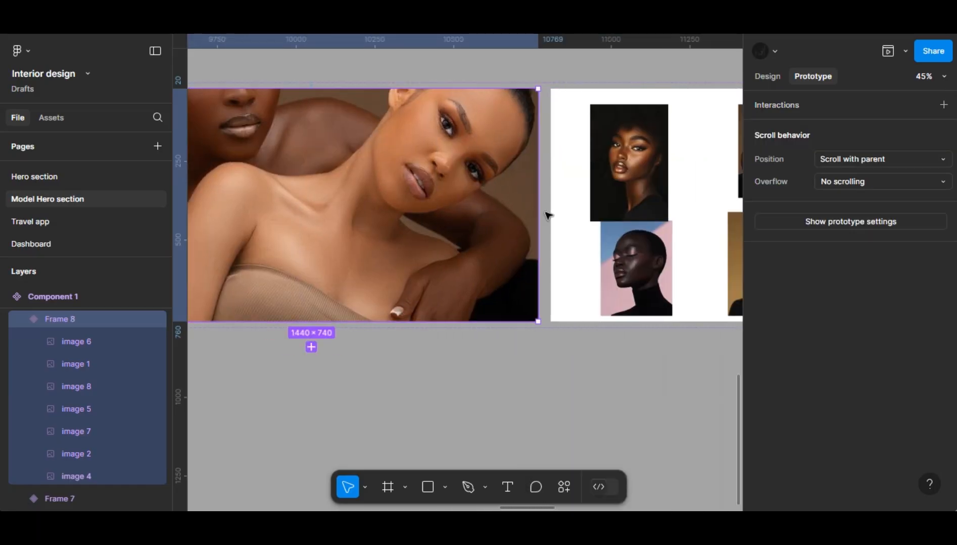
pyautogui.moveTo(568, 295); pyautogui.dragTo(561, 273)
pyautogui.click(561, 272)
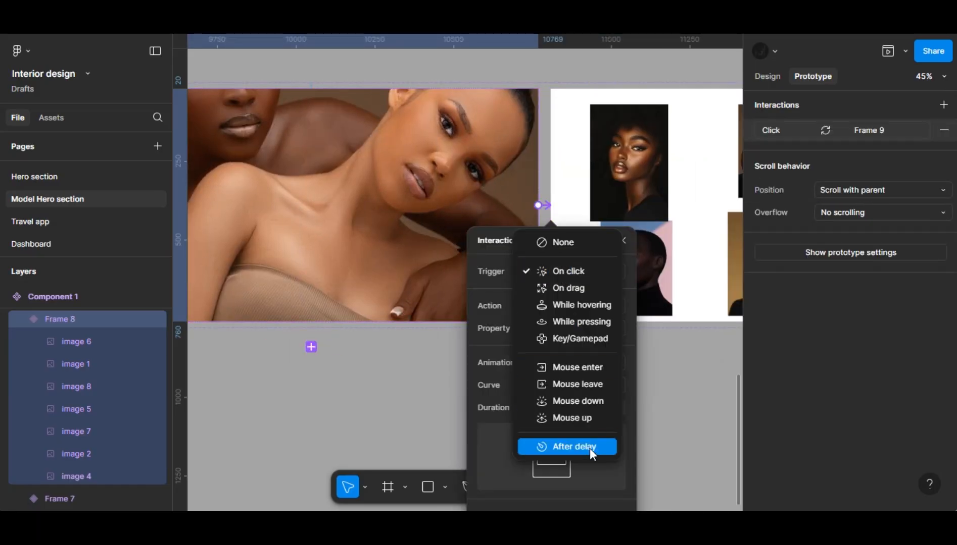
pyautogui.click(591, 445)
pyautogui.click(563, 295)
pyautogui.write('1')
pyautogui.click(588, 406)
pyautogui.click(601, 329)
pyautogui.click(622, 241)
# Step: Connect Frame 9 to Frame 10 with an After delay trigger of 100 ms, using Smart animate
pyautogui.hscroll(10, 626, 241)
pyautogui.click(508, 210)
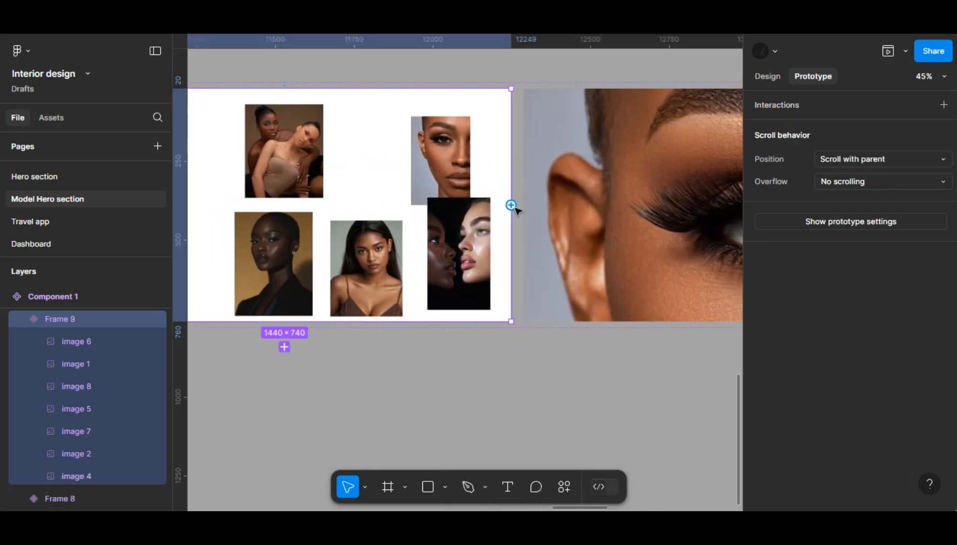
pyautogui.moveTo(544, 207); pyautogui.dragTo(543, 208)
pyautogui.click(541, 269)
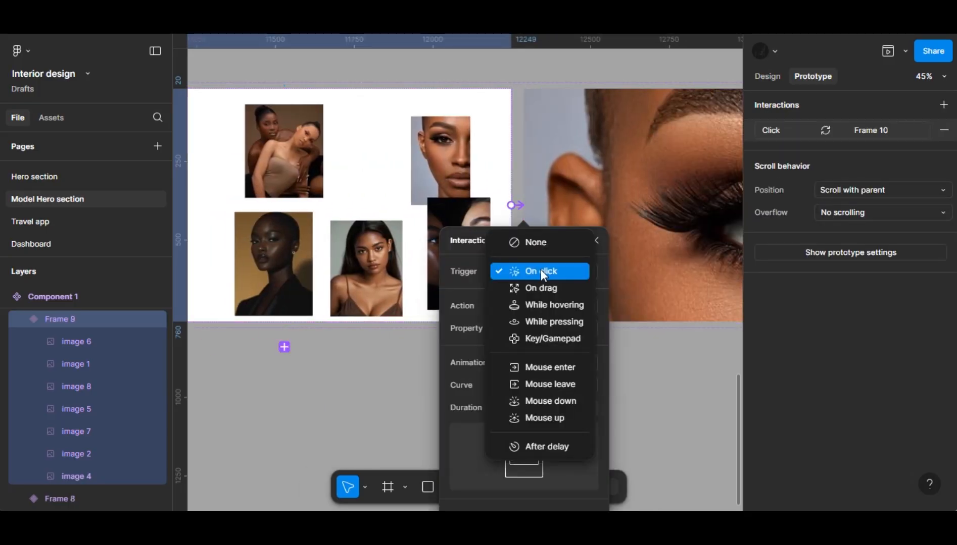
pyautogui.click(562, 445)
pyautogui.click(551, 294)
pyautogui.write('1000')
pyautogui.press('Return')
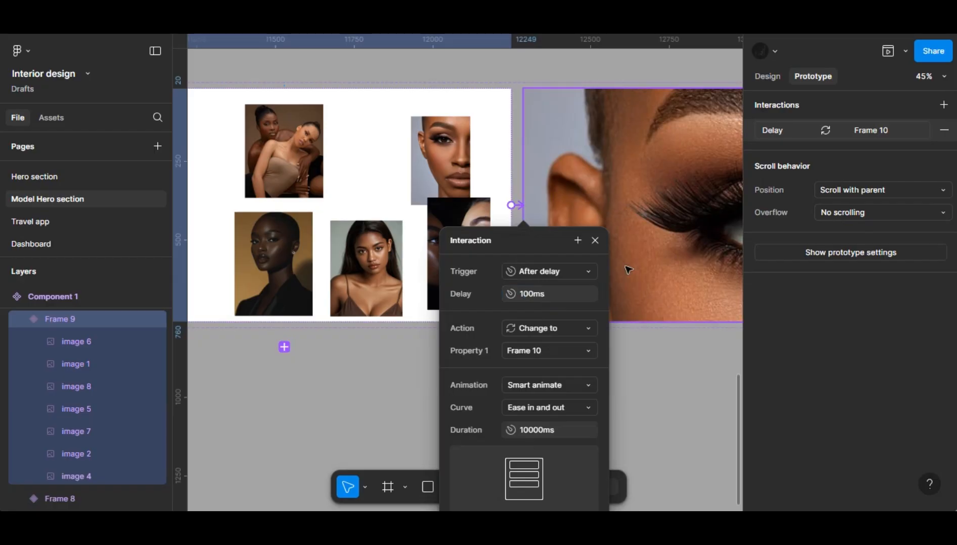
pyautogui.click(594, 240)
# Step: Connect Frame 10 to Frame 11 with an After delay trigger and Smart animate on a Linear curve
pyautogui.hscroll(5, 632, 289)
pyautogui.hscroll(5, 633, 289)
pyautogui.click(442, 235)
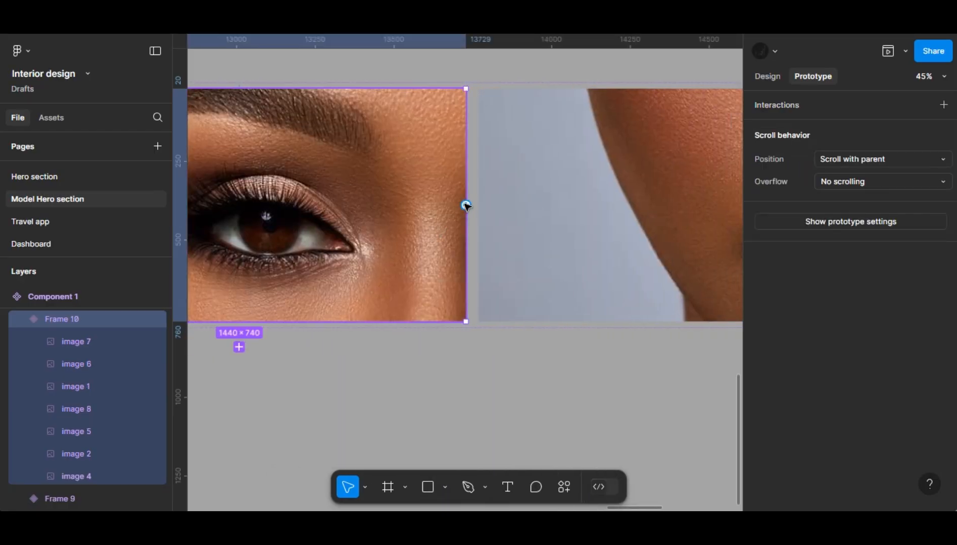
pyautogui.moveTo(497, 203); pyautogui.dragTo(497, 204)
pyautogui.click(500, 270)
pyautogui.click(510, 444)
pyautogui.click(497, 294)
pyautogui.write('1')
pyautogui.click(502, 407)
pyautogui.click(504, 267)
pyautogui.click(550, 240)
# Step: Connect Frame 11 to Frame 12 with an After delay trigger of 1 ms and choose its animation curve
pyautogui.scroll(-5, 569, 267)
pyautogui.click(618, 259)
pyautogui.scroll(5, 626, 260)
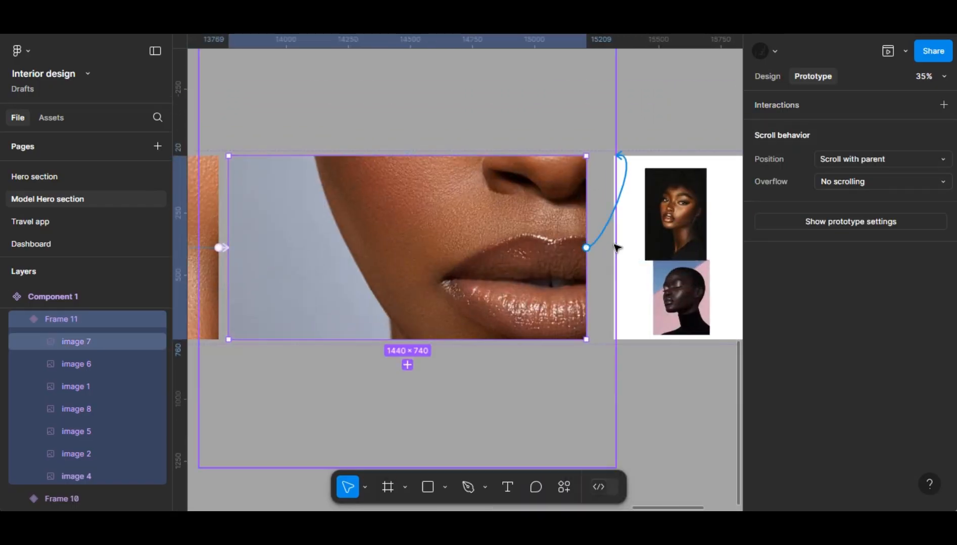
pyautogui.moveTo(586, 247); pyautogui.dragTo(626, 253)
pyautogui.click(625, 314)
pyautogui.click(627, 490)
pyautogui.click(637, 332)
pyautogui.write('1')
pyautogui.press('Return')
pyautogui.click(651, 448)
pyautogui.click(656, 327)
pyautogui.press('Escape')
# Step: Connect Frame 12 back to Frame 3 with an After delay trigger of 1 ms
pyautogui.scroll(-3, 683, 275)
pyautogui.click(683, 274)
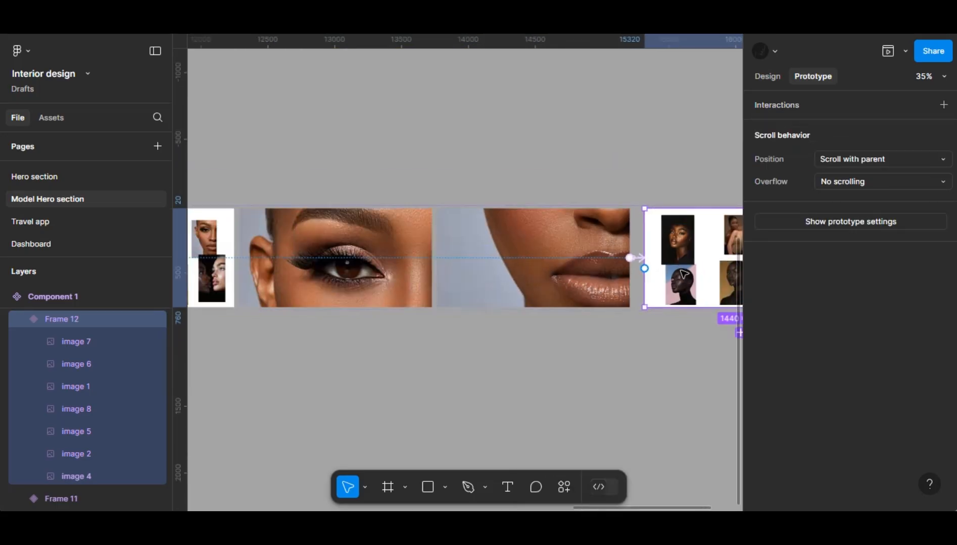
pyautogui.scroll(-5, 683, 274)
pyautogui.hscroll(-3, 293, 273)
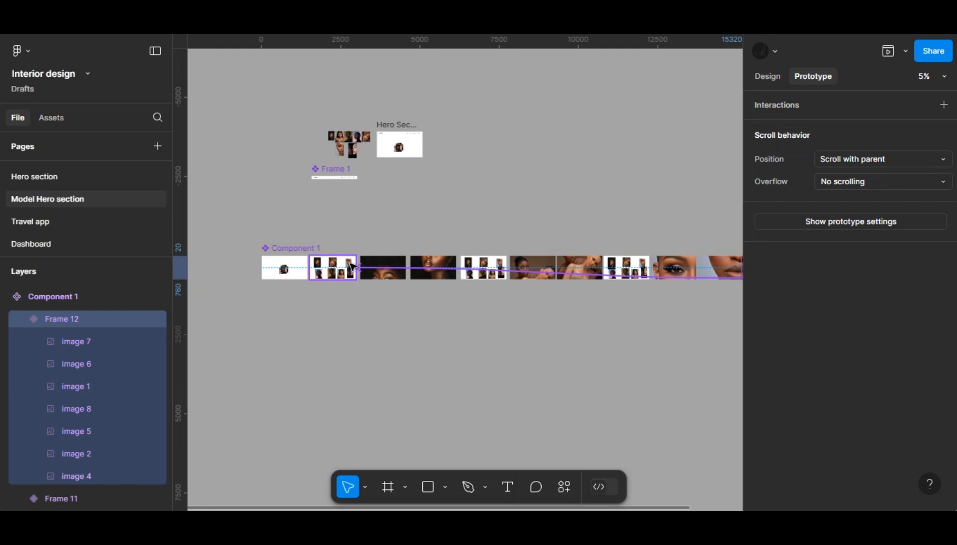
pyautogui.moveTo(352, 266); pyautogui.dragTo(353, 266)
pyautogui.click(358, 333)
pyautogui.click(378, 489)
pyautogui.click(377, 354)
pyautogui.write('1')
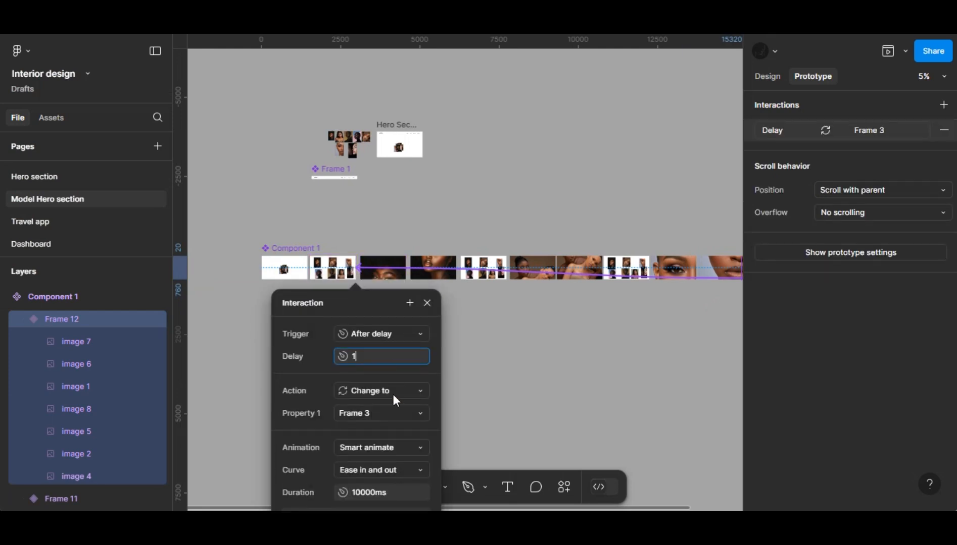
pyautogui.click(383, 448)
pyautogui.click(384, 363)
pyautogui.click(427, 303)
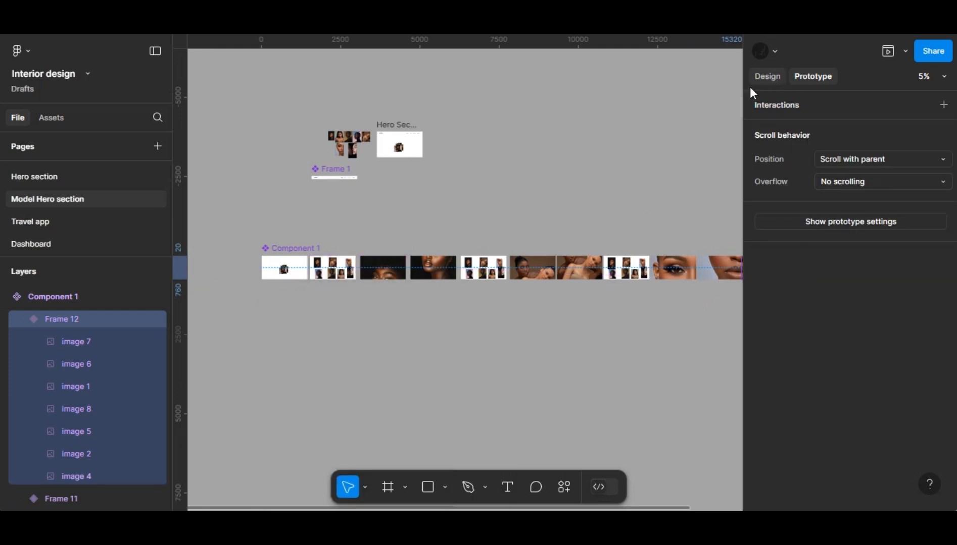
# Step: Replace the portrait frame inside the Hero Section with a Component 1 instance showing the Frame 2 variant
pyautogui.click(767, 76)
pyautogui.click(284, 267)
pyautogui.click(415, 148)
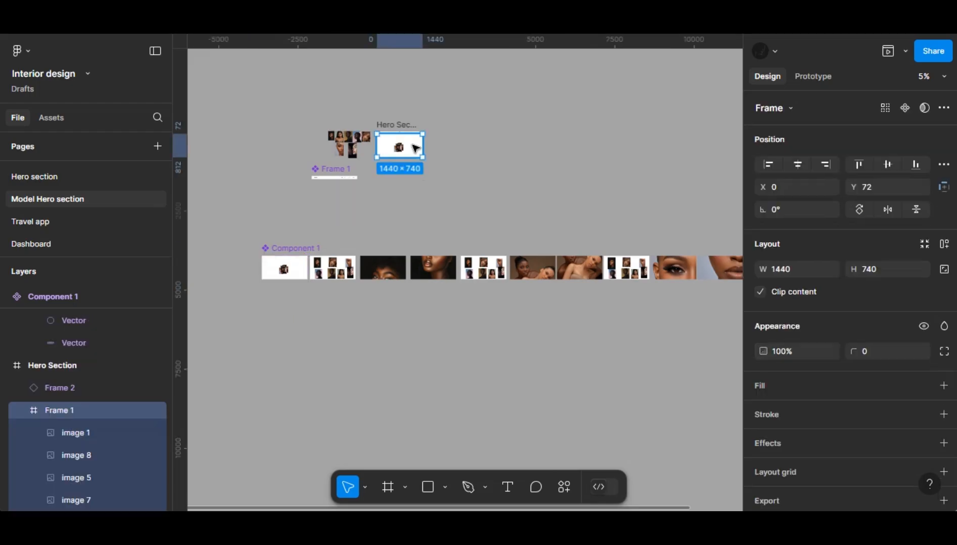
pyautogui.scroll(5, 415, 148)
pyautogui.rightClick(413, 147)
pyautogui.click(444, 125)
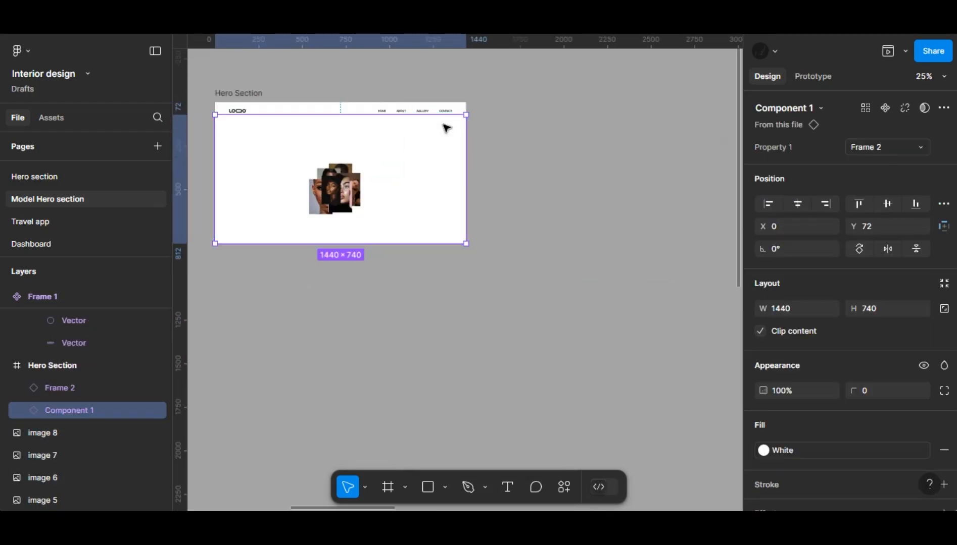
# Step: Make the Hero Section frame a flow starting point and preview its prototype
pyautogui.click(245, 92)
pyautogui.hotkey('shift', 'e')
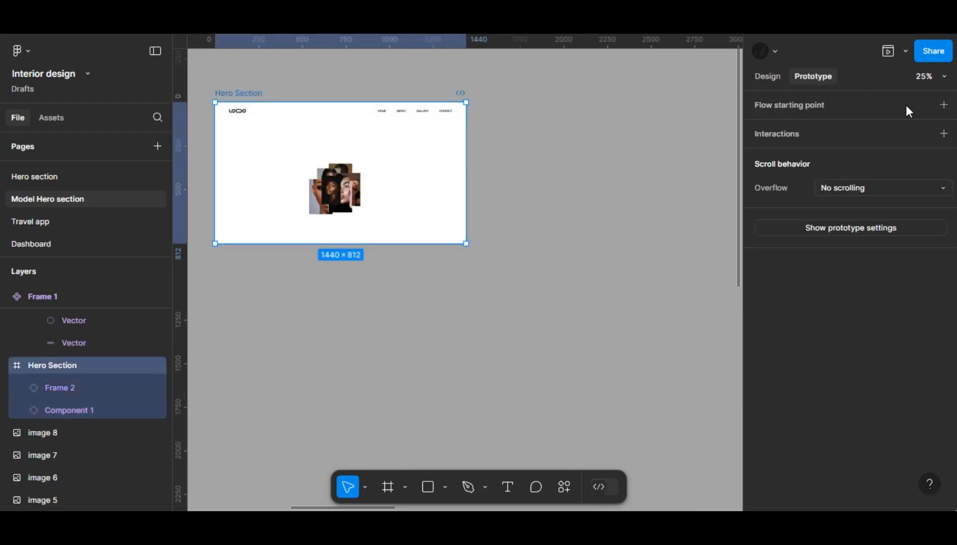
pyautogui.click(943, 104)
pyautogui.press('Escape')
pyautogui.click(301, 101)
pyautogui.click(902, 51)
pyautogui.click(895, 98)
pyautogui.click(859, 154)
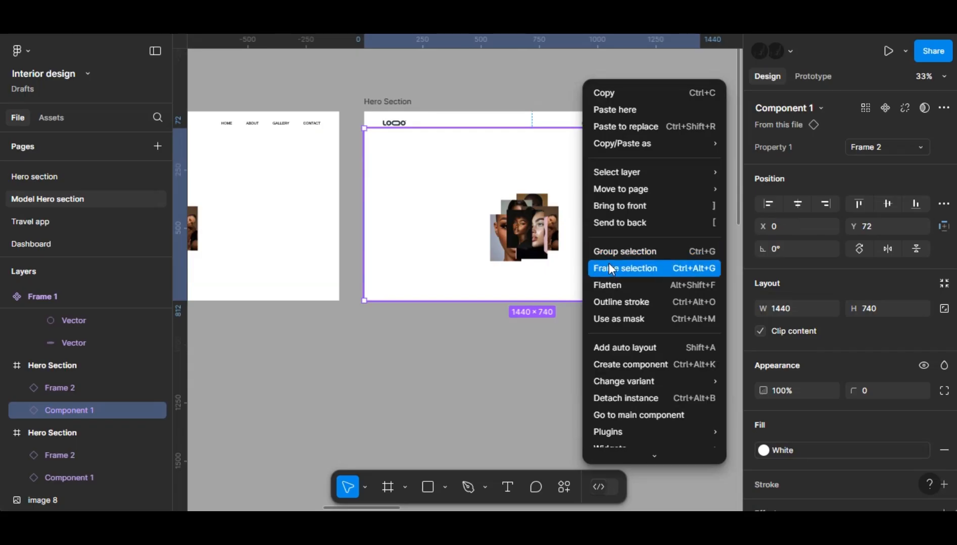
# Step: Wrap the second Hero Section's Component 1 instance in a frame and draw a rectangle of about 1440 × 711 over it
pyautogui.click(608, 265)
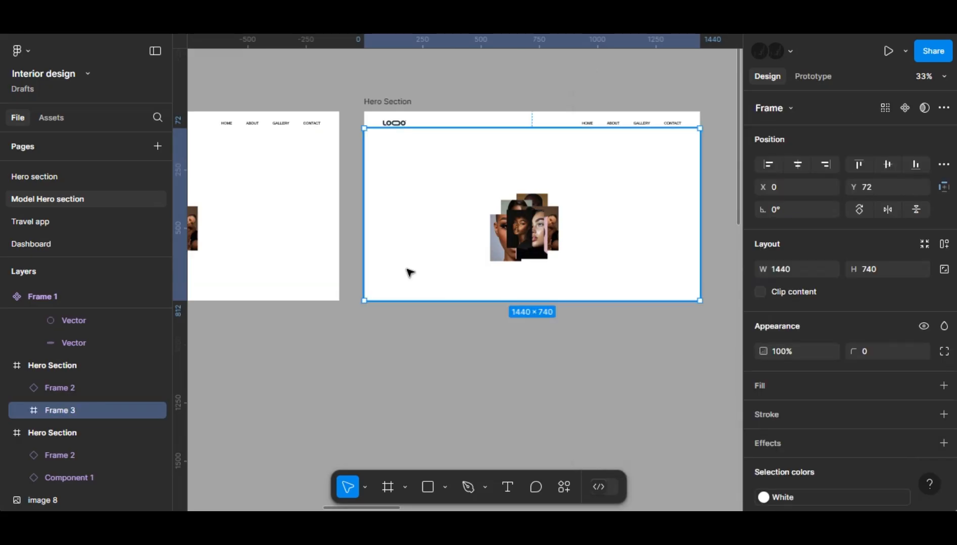
pyautogui.press('r')
pyautogui.moveTo(375, 151); pyautogui.dragTo(697, 302)
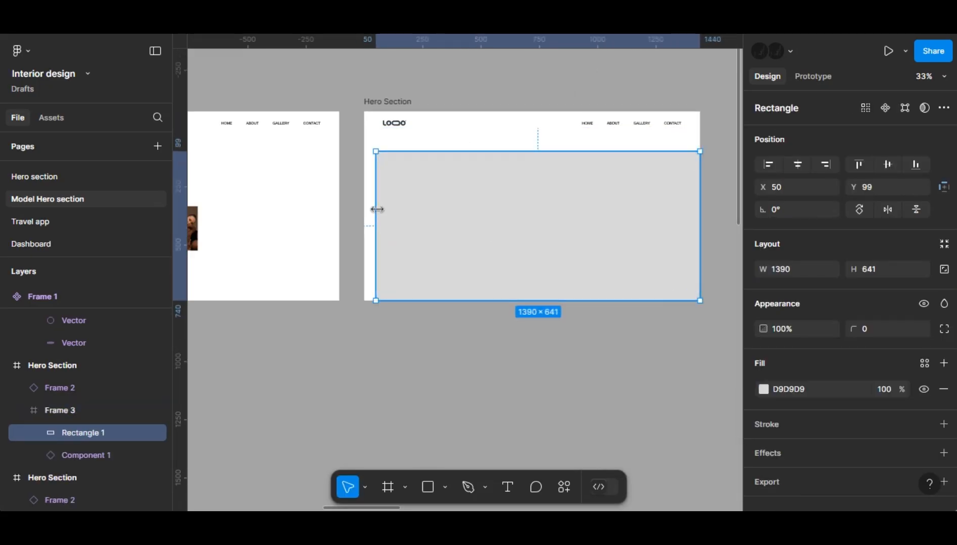
pyautogui.moveTo(377, 209); pyautogui.dragTo(365, 209)
pyautogui.moveTo(425, 139); pyautogui.dragTo(420, 134)
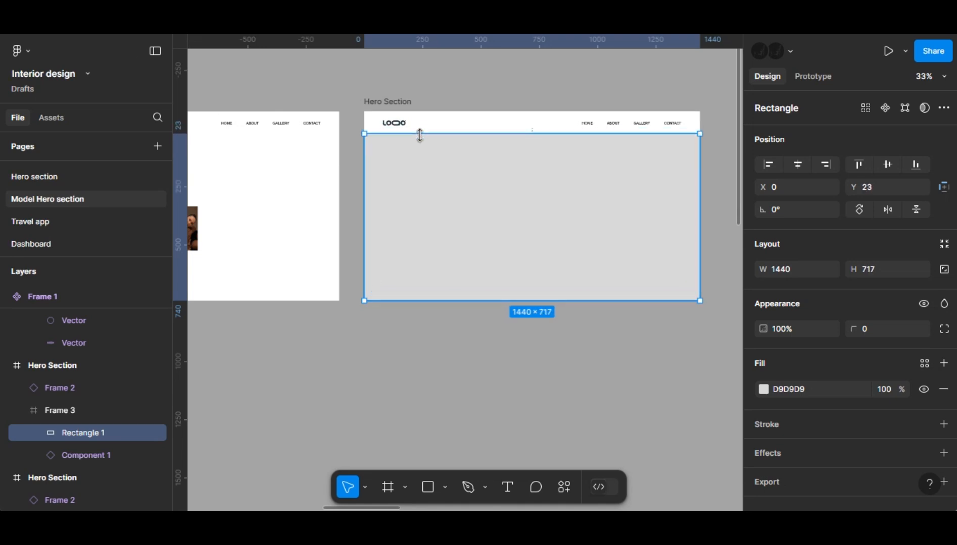
# Step: Fill the overlay rectangle with 101010 at 50% opacity
pyautogui.click(795, 389)
pyautogui.write('101010')
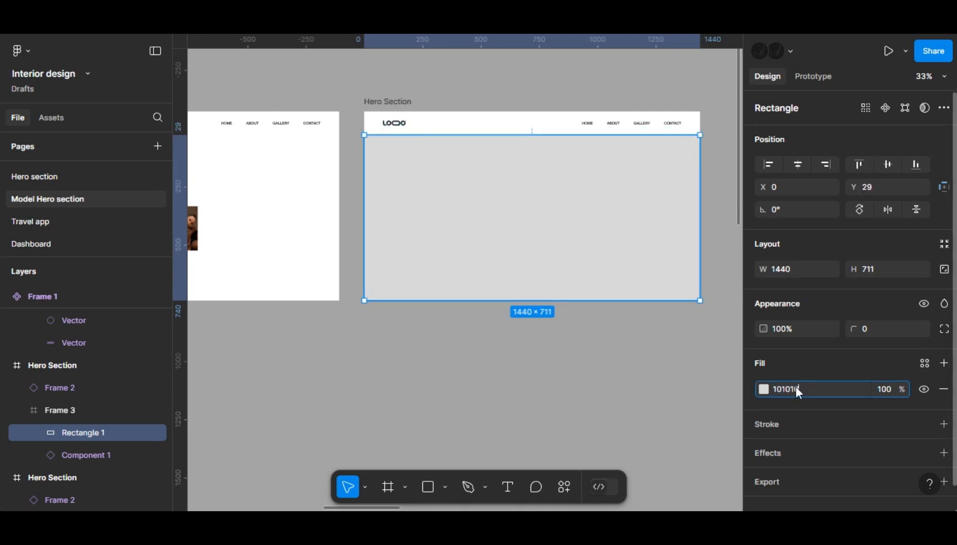
pyautogui.press('Return')
pyautogui.click(890, 395)
pyautogui.write('50')
pyautogui.press('Return')
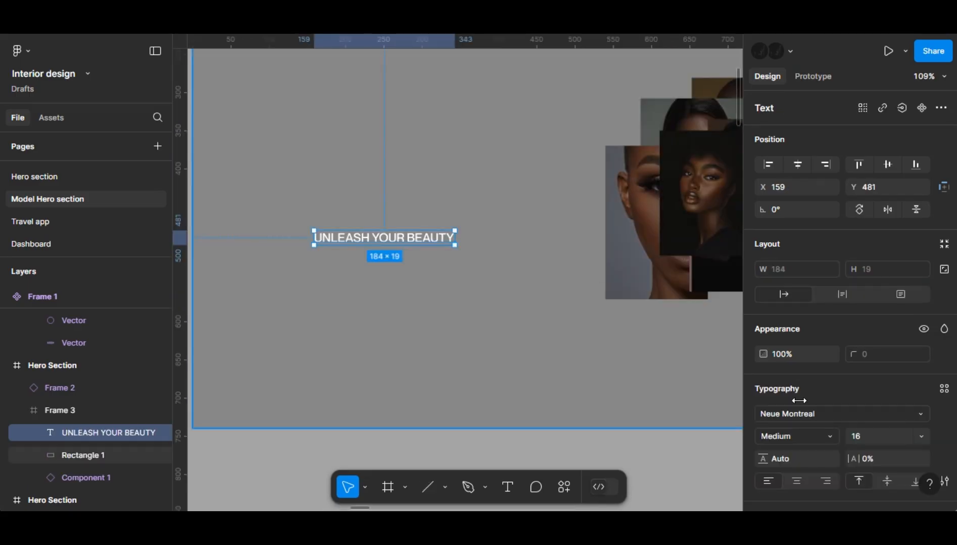
# Step: Style the UNLEASH YOUR BEAUTY heading in Playfair Display ExtraBold at size 100 and center it horizontally
pyautogui.click(795, 412)
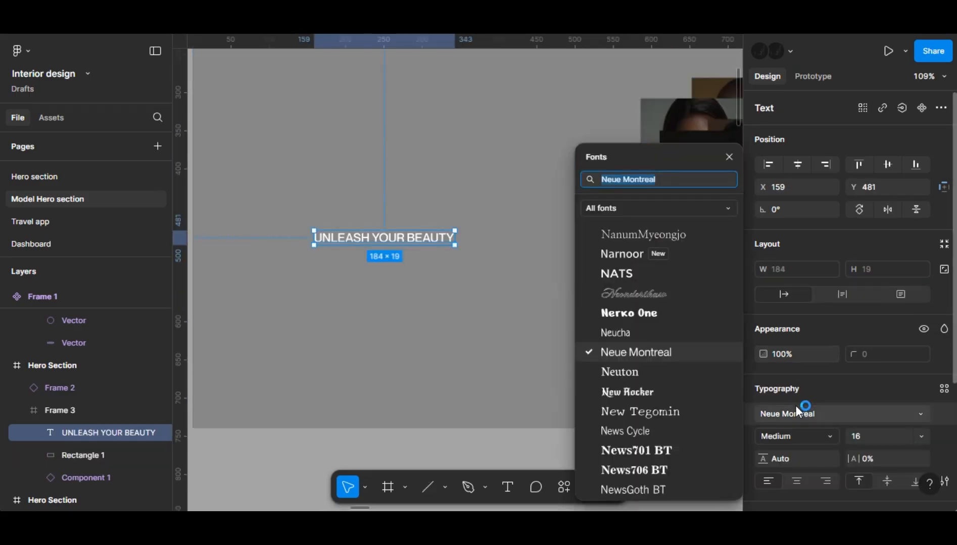
pyautogui.write('PLAY')
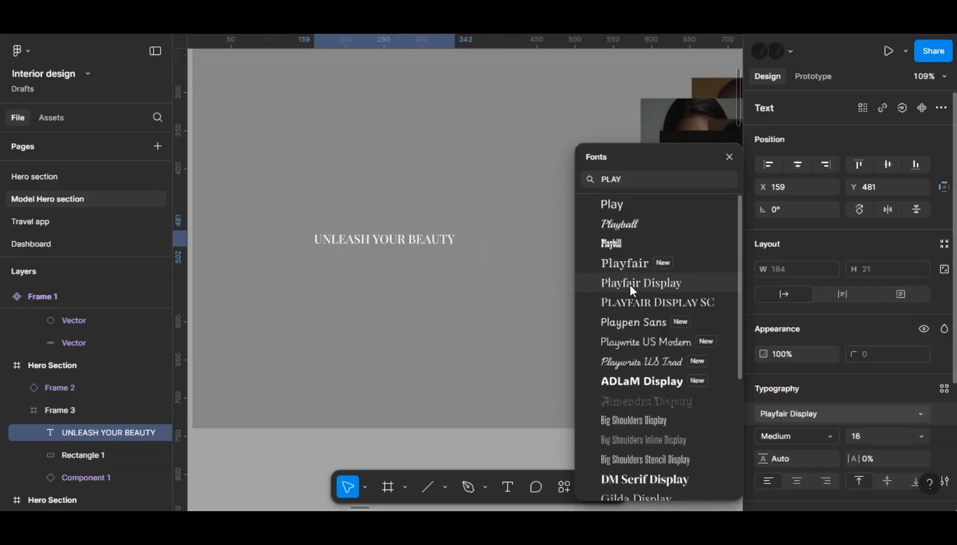
pyautogui.click(630, 283)
pyautogui.click(805, 432)
pyautogui.click(808, 330)
pyautogui.click(875, 433)
pyautogui.write('100')
pyautogui.press('Return')
pyautogui.click(796, 167)
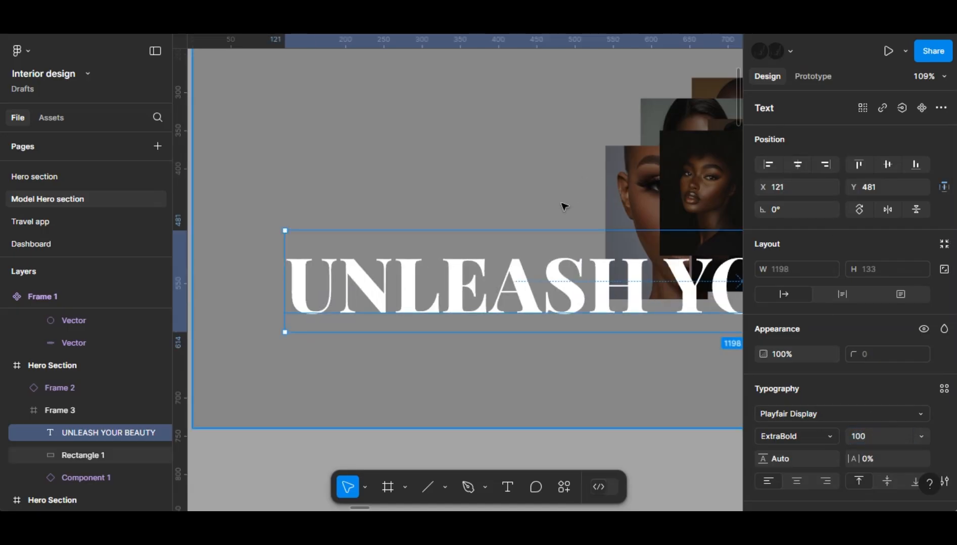
# Step: Add a flow starting point to the Hero Section that contains the UNLEASH YOUR BEAUTY heading
pyautogui.scroll(-5, 566, 205)
pyautogui.click(679, 167)
pyautogui.hscroll(3, 679, 166)
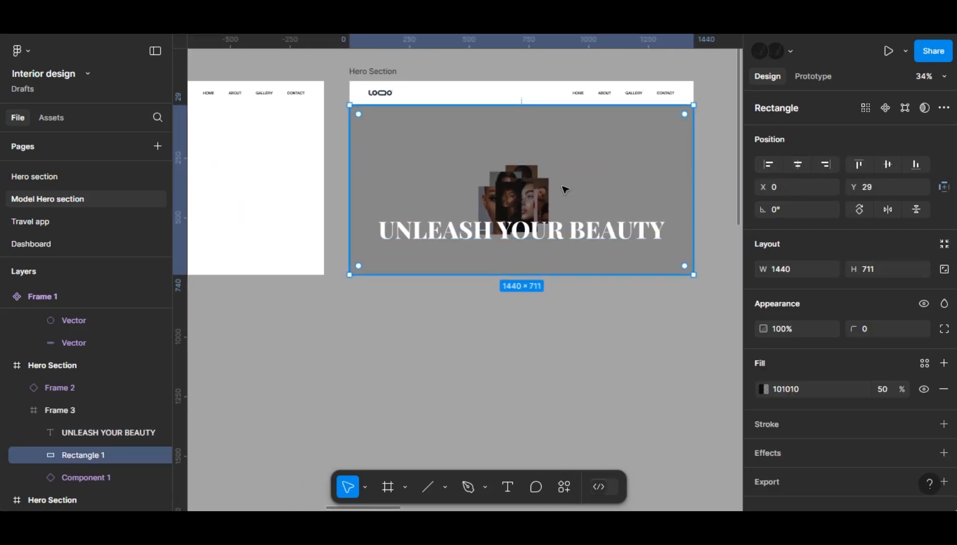
pyautogui.click(376, 72)
pyautogui.click(813, 76)
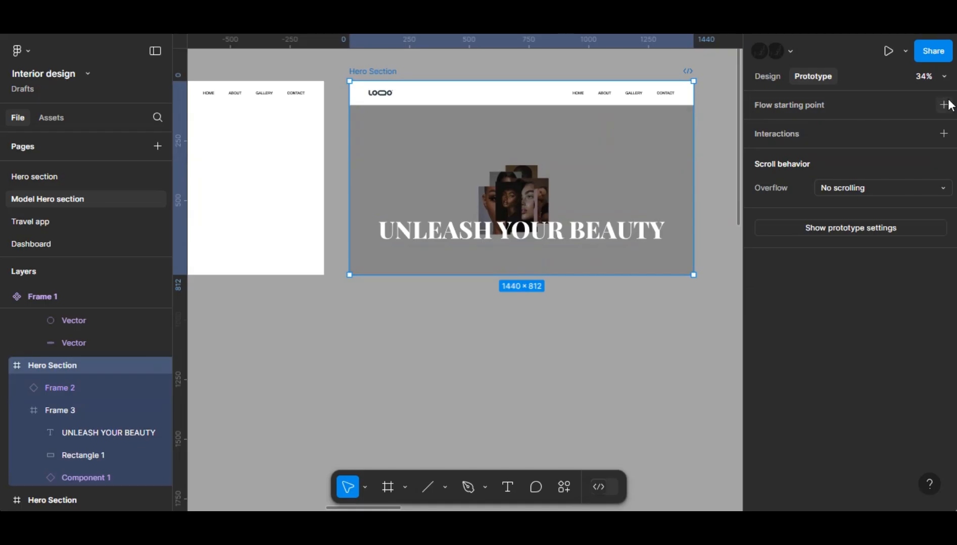
pyautogui.click(942, 104)
# Step: Center the UNLEASH YOUR BEAUTY heading vertically in its frame and present the Hero Section prototype
pyautogui.click(627, 226)
pyautogui.click(627, 225)
pyautogui.moveTo(626, 225); pyautogui.dragTo(640, 207)
pyautogui.click(773, 76)
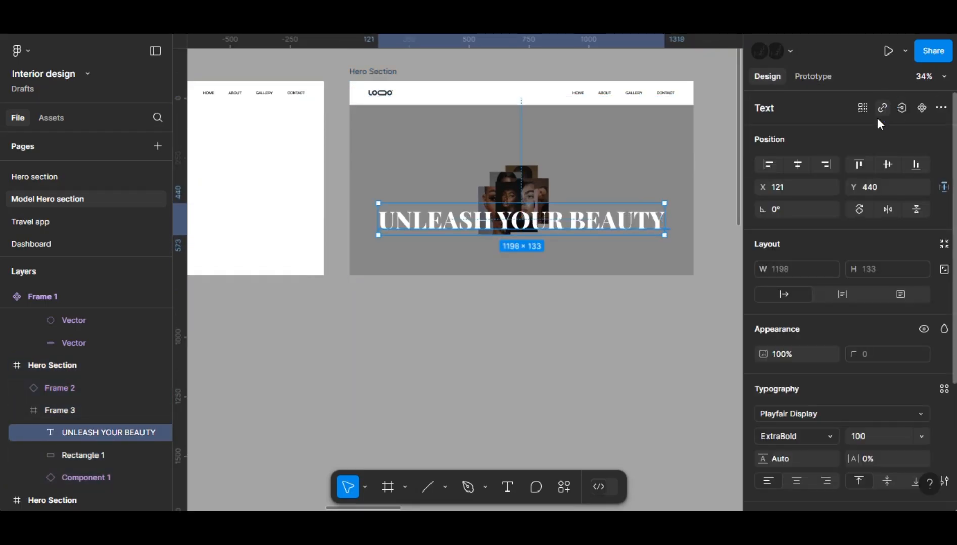
pyautogui.click(858, 164)
pyautogui.press('Escape')
pyautogui.click(905, 51)
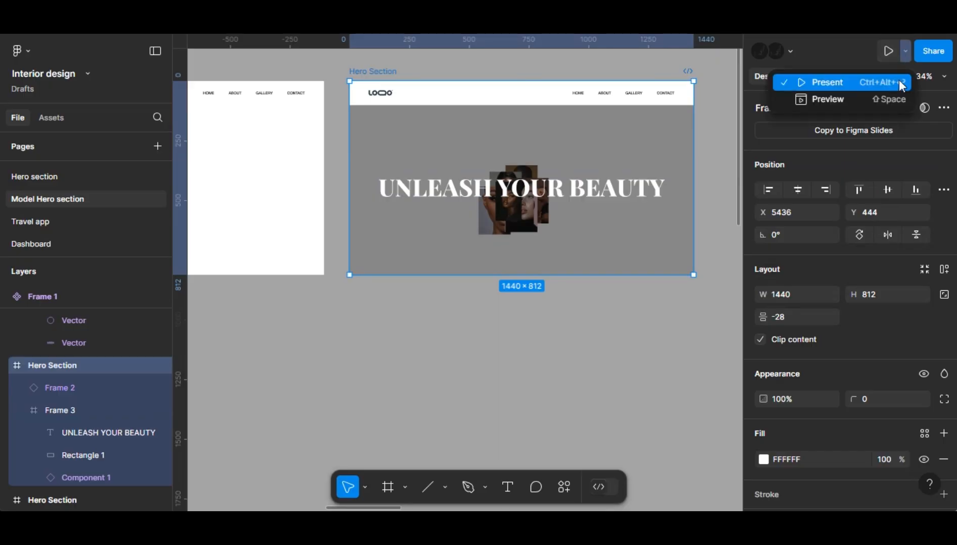
pyautogui.click(868, 81)
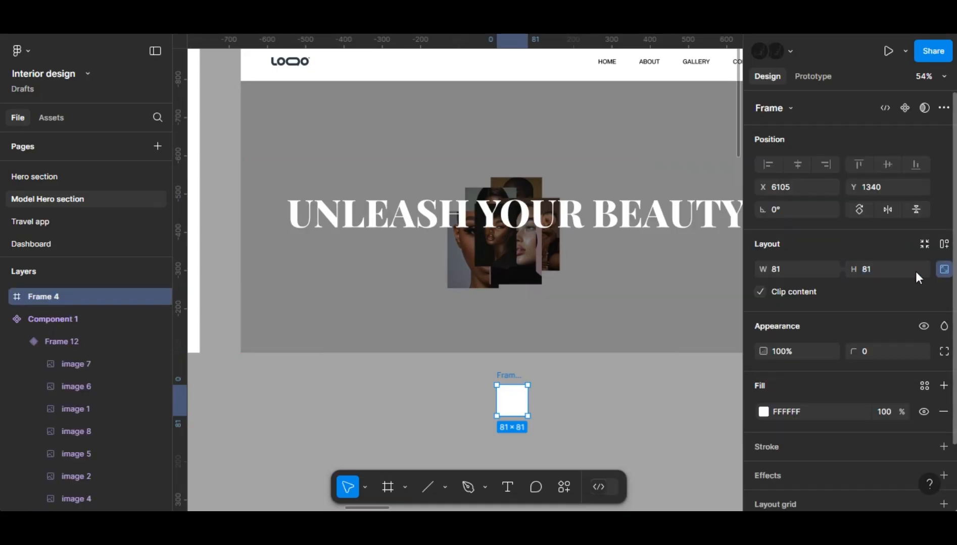
# Step: Set the small white frame's size to 80 × 80 with a corner radius of 80
pyautogui.click(884, 268)
pyautogui.write('80')
pyautogui.press('Return')
pyautogui.click(869, 350)
pyautogui.write('80')
pyautogui.press('Return')
# Step: Move the white circle into the Hero Section below the portraits and nudge it down to Y 612
pyautogui.moveTo(509, 375); pyautogui.dragTo(538, 296)
pyautogui.press('alt')
pyautogui.press('Down')
pyautogui.press('Down')
pyautogui.press('Down')
pyautogui.press('Down')
pyautogui.press('Down')
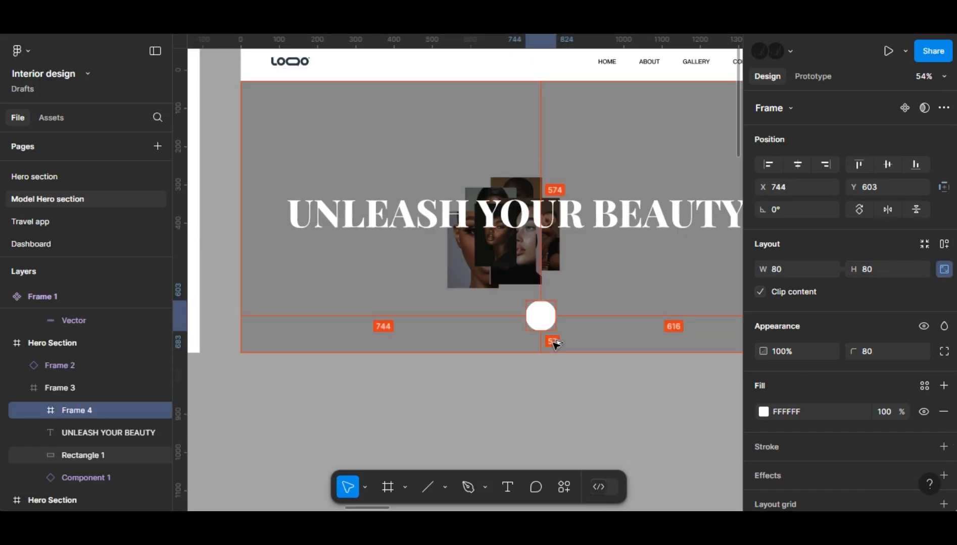
pyautogui.press('Down')
pyautogui.press('Down')
pyautogui.press('Down')
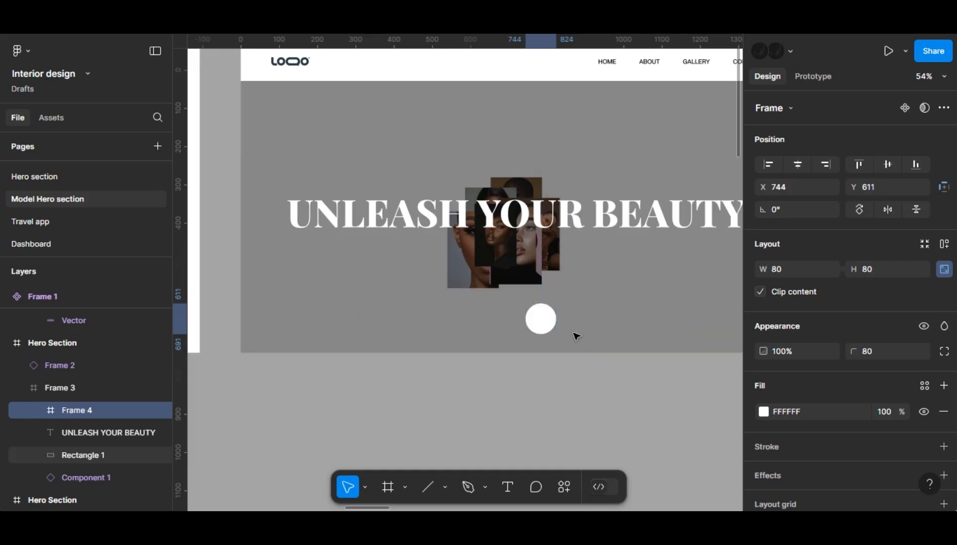
pyautogui.scroll(3, 542, 311)
pyautogui.scroll(-1, 541, 313)
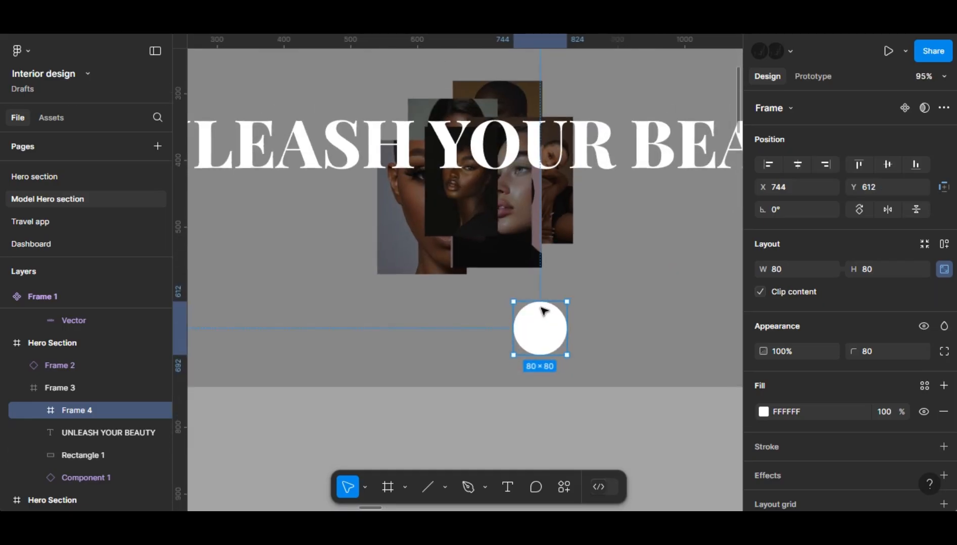
pyautogui.scroll(-2, 875, 444)
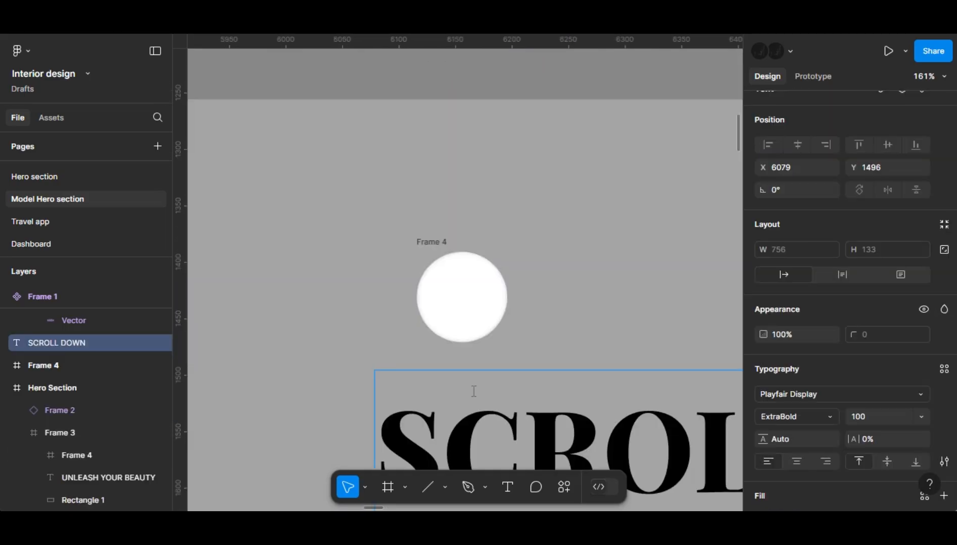
# Step: Change the SCROLL DOWN text's font to Neue Montreal
pyautogui.scroll(-5, 473, 392)
pyautogui.click(817, 397)
pyautogui.write('NEU')
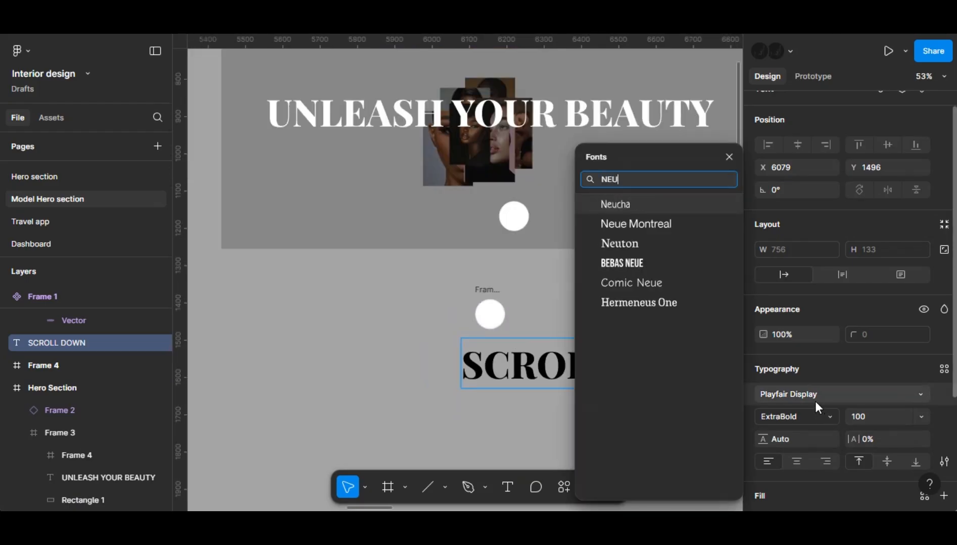
pyautogui.click(671, 221)
pyautogui.hotkey('ctrl', 'z')
pyautogui.click(803, 399)
pyautogui.write('neu')
pyautogui.click(672, 220)
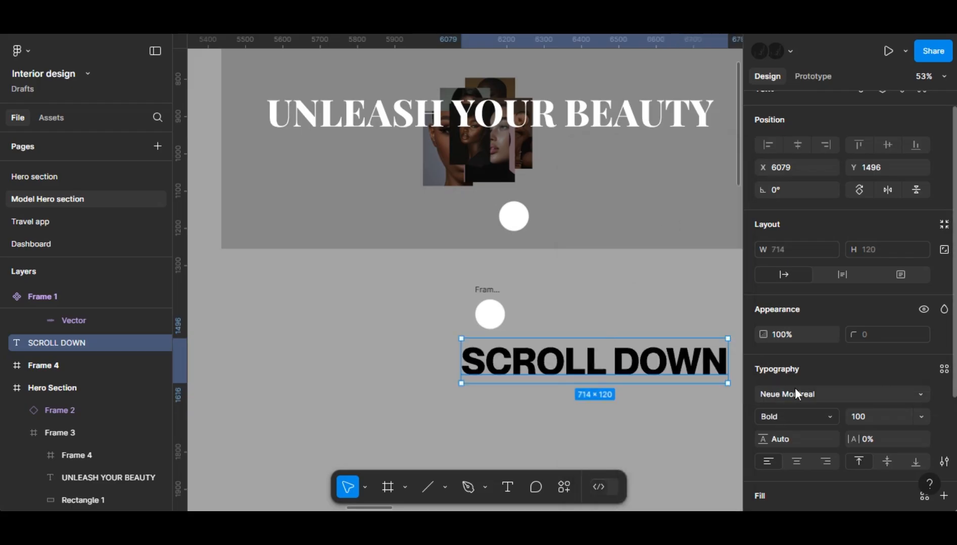
# Step: Set the SCROLL DOWN text to Regular weight at size 24
pyautogui.click(802, 413)
pyautogui.click(796, 383)
pyautogui.click(866, 418)
pyautogui.write('24')
pyautogui.press('Return')
# Step: Generate an arched copy of the SCROLL DOWN text with the Circular Text plugin and move it over the loose circle
pyautogui.scroll(5, 442, 345)
pyautogui.rightClick(443, 344)
pyautogui.moveTo(512, 365)
pyautogui.moveTo(637, 308)
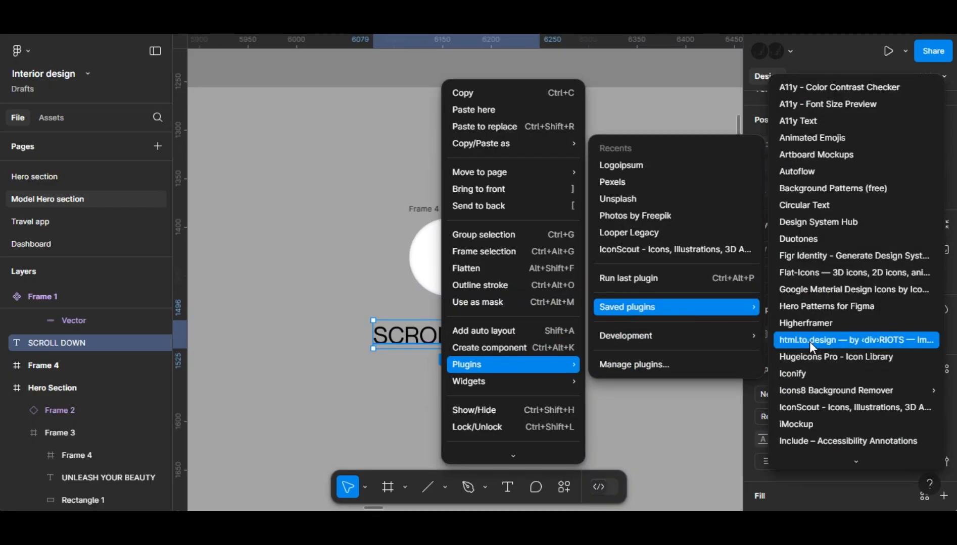
pyautogui.click(841, 204)
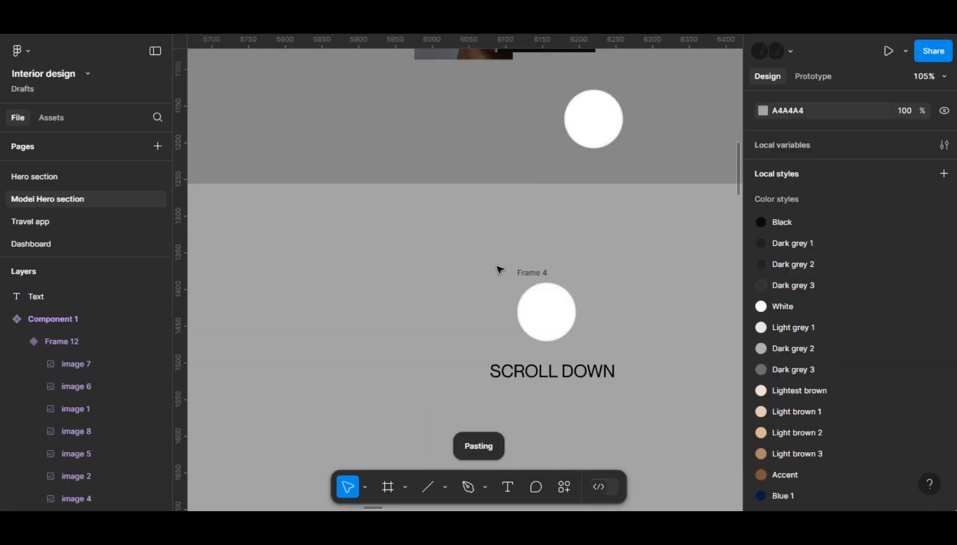
pyautogui.moveTo(388, 221); pyautogui.dragTo(468, 230)
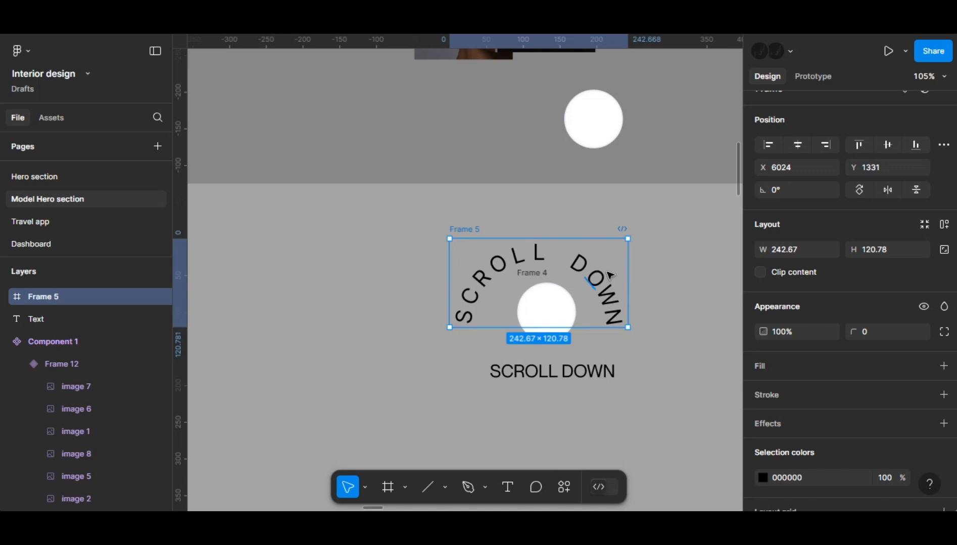
# Step: Scale the arched SCROLL DOWN text down to a width of 118 and fit it around the loose circle's upper half
pyautogui.press('k')
pyautogui.moveTo(628, 327); pyautogui.dragTo(536, 282)
pyautogui.moveTo(465, 232); pyautogui.dragTo(518, 264)
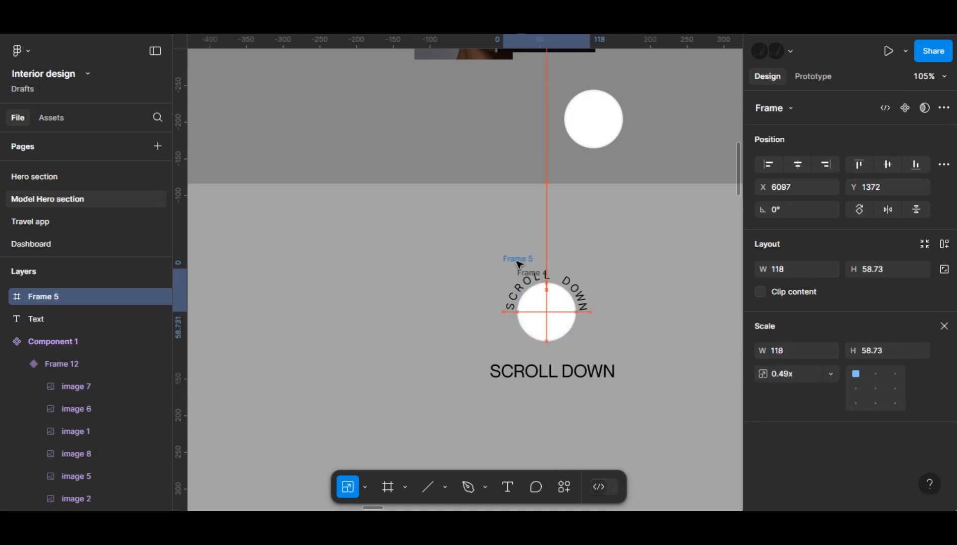
pyautogui.click(327, 316)
# Step: Run the IconScout plugin and search its assets for ARROW
pyautogui.rightClick(353, 314)
pyautogui.moveTo(384, 431)
pyautogui.moveTo(536, 376)
pyautogui.click(693, 393)
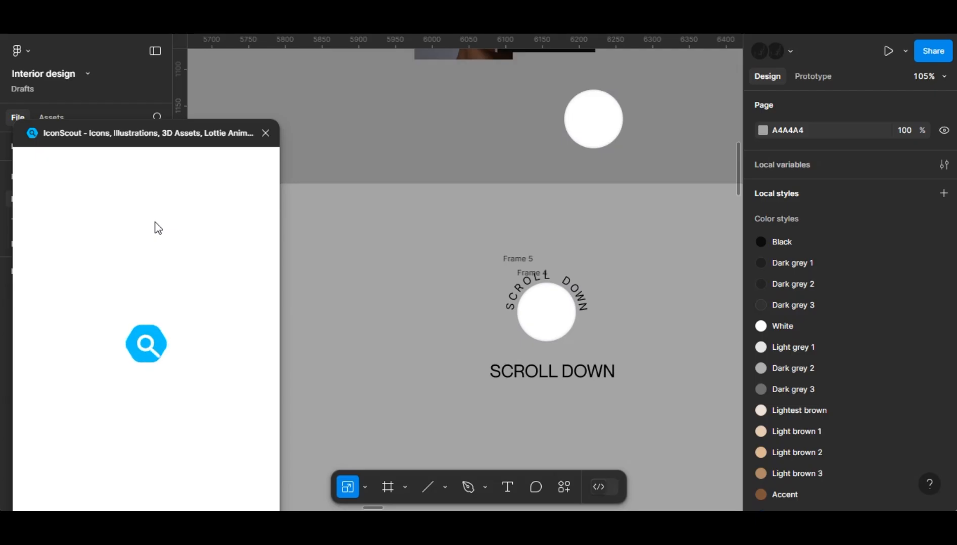
pyautogui.click(100, 171)
pyautogui.write('ARROW')
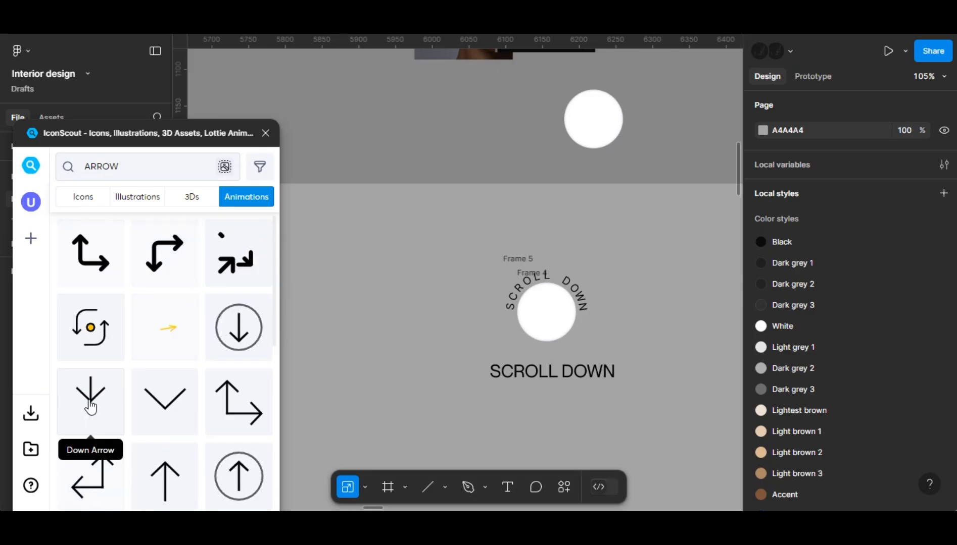
# Step: Insert the Down Arrow animation from the results as a GIF
pyautogui.scroll(-3, 90, 407)
pyautogui.click(90, 407)
pyautogui.click(179, 480)
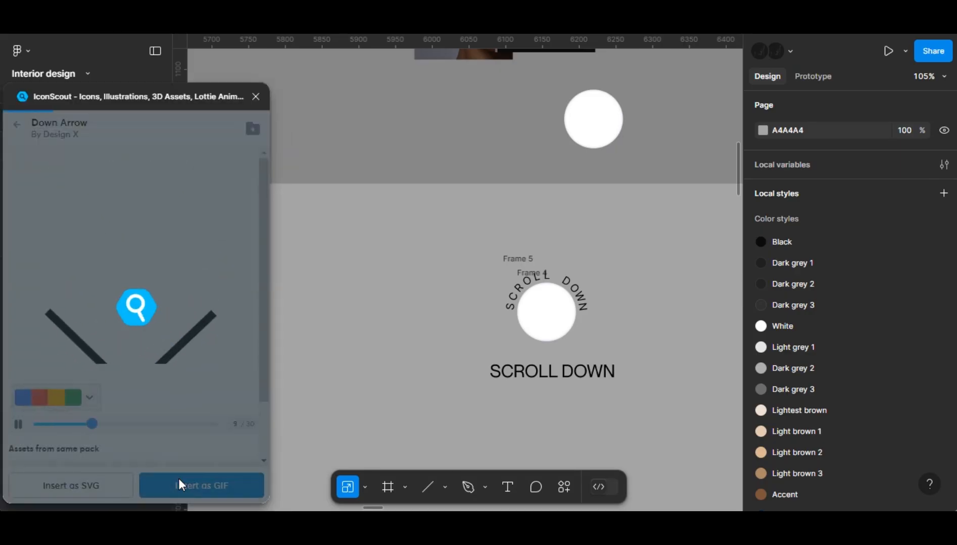
# Step: Move the inserted Down Arrow GIF off the hero section onto the empty canvas below it
pyautogui.moveTo(192, 106); pyautogui.dragTo(220, 487)
pyautogui.scroll(-5, 368, 281)
pyautogui.scroll(-2, 368, 281)
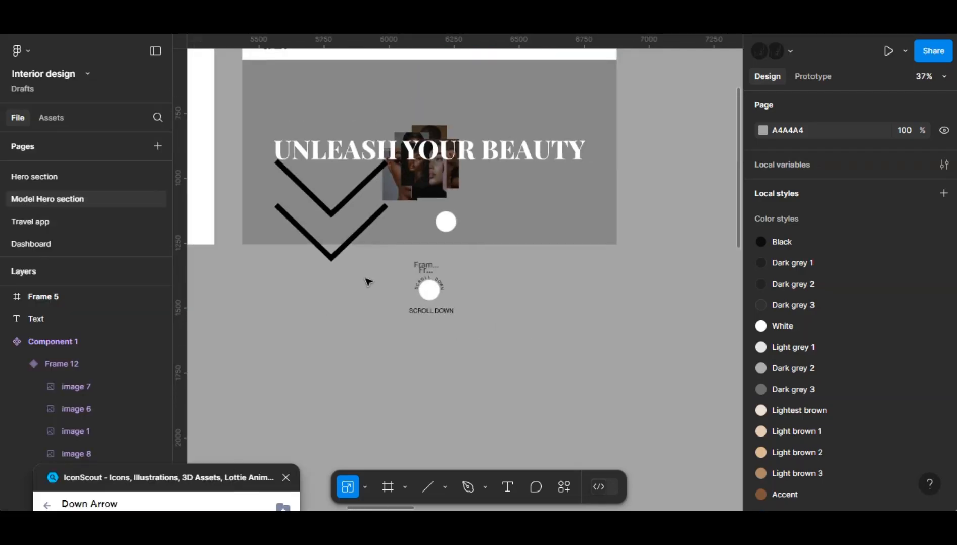
pyautogui.click(324, 187)
pyautogui.moveTo(324, 187); pyautogui.dragTo(331, 335)
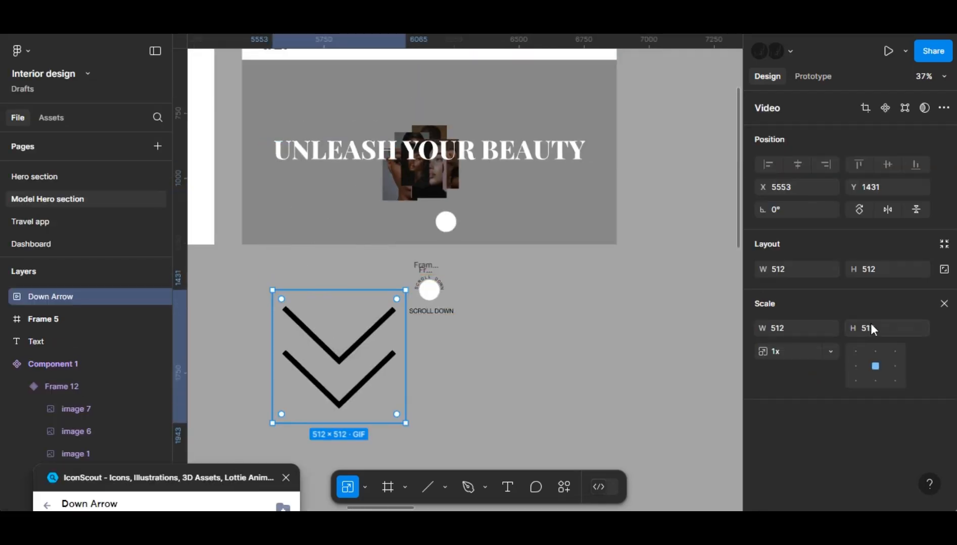
# Step: Scale the Down Arrow GIF to 40 × 40 and centre it inside the loose white circle
pyautogui.click(896, 333)
pyautogui.write('40')
pyautogui.press('Return')
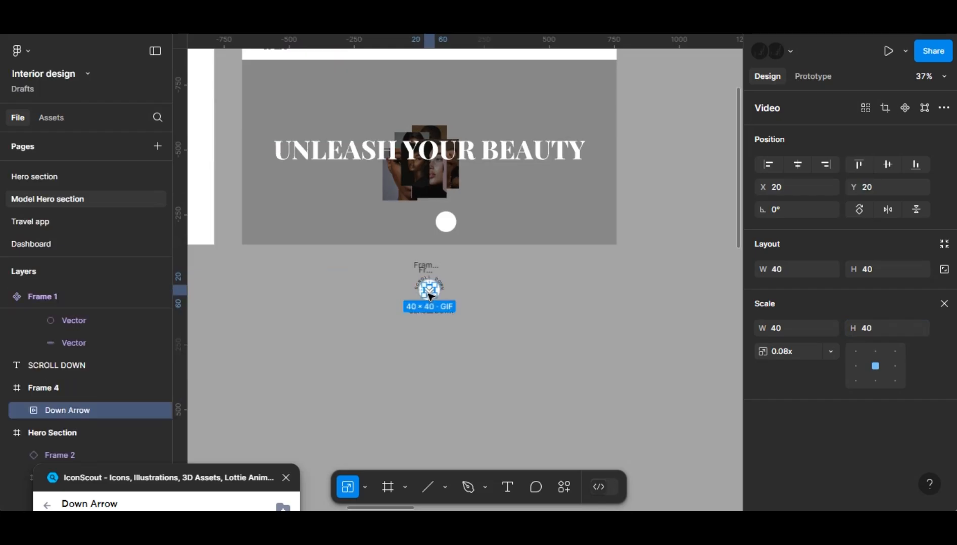
# Step: Wrap the arched SCROLL DOWN text and the arrow circle together in a new frame and leave the Scale tool
pyautogui.scroll(5, 430, 297)
pyautogui.moveTo(317, 174); pyautogui.dragTo(532, 334)
pyautogui.rightClick(402, 272)
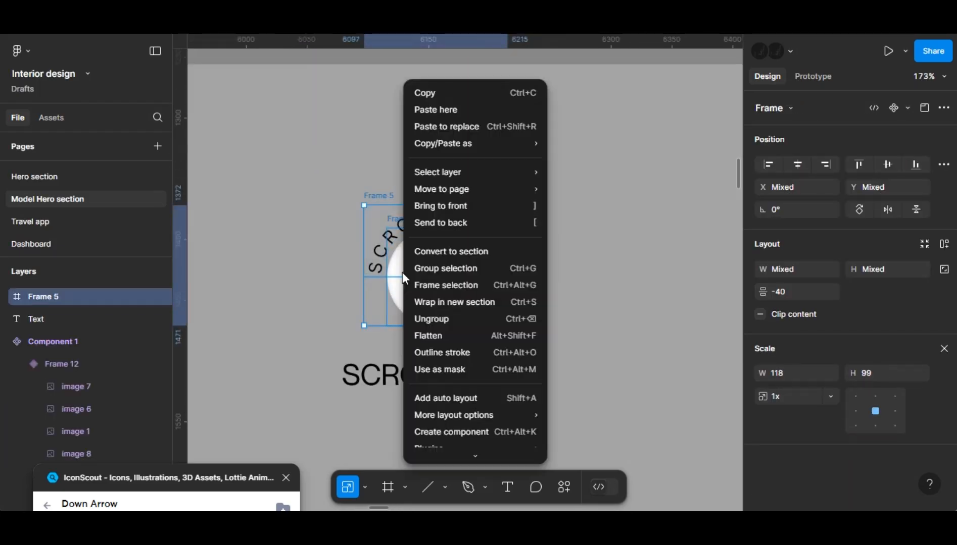
pyautogui.click(439, 284)
pyautogui.click(441, 285)
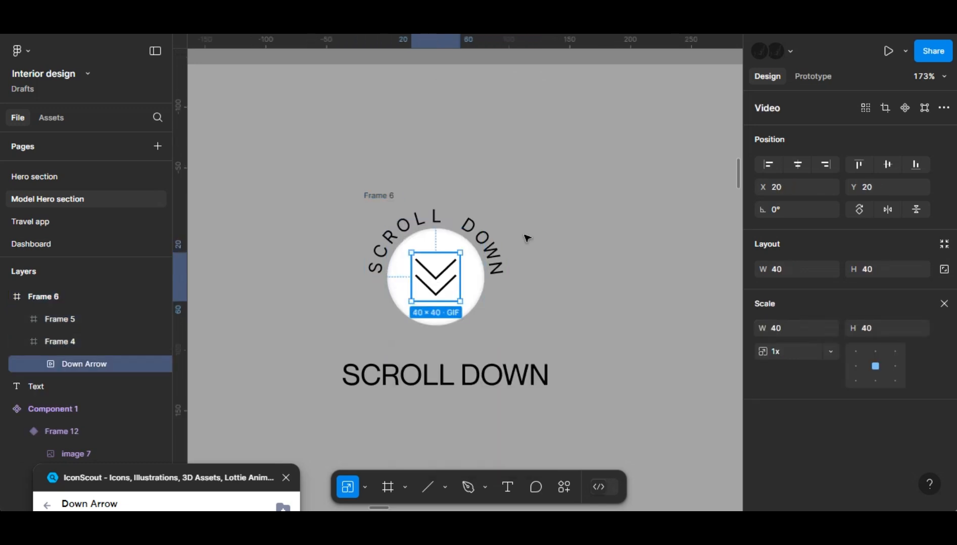
pyautogui.click(943, 303)
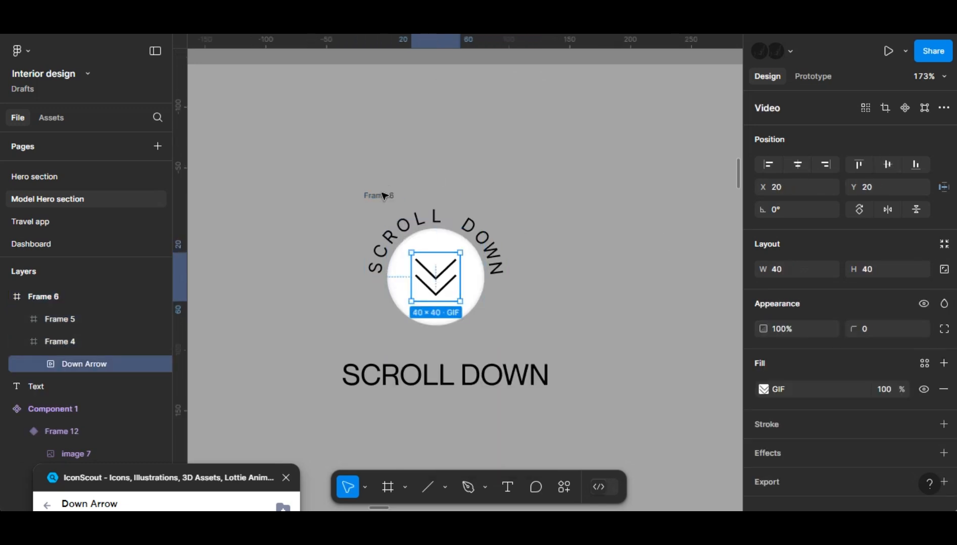
# Step: Cut the framed scroll-down badge, paste it in place of the hero section's plain white circle and centre it horizontally
pyautogui.click(384, 195)
pyautogui.press('Delete')
pyautogui.scroll(-5, 428, 176)
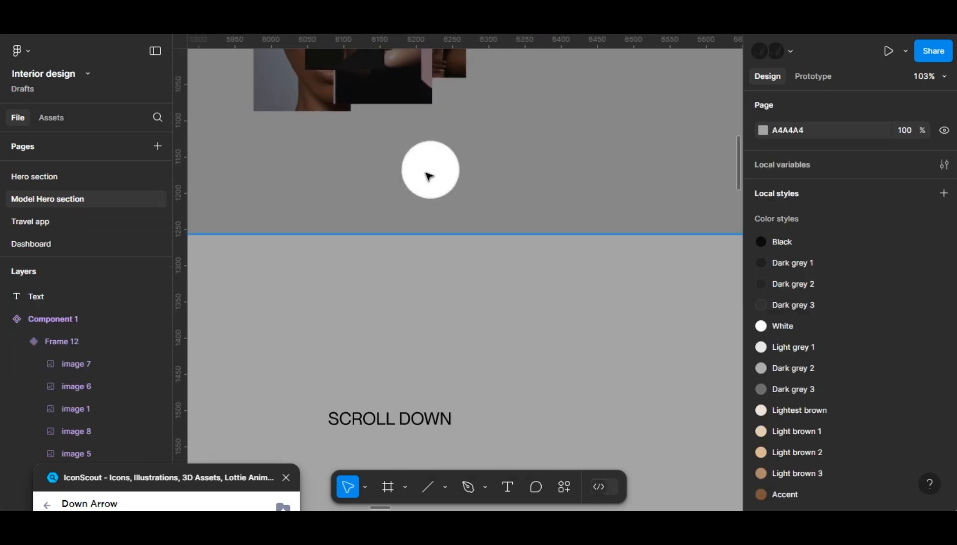
pyautogui.click(428, 176)
pyautogui.rightClick(429, 177)
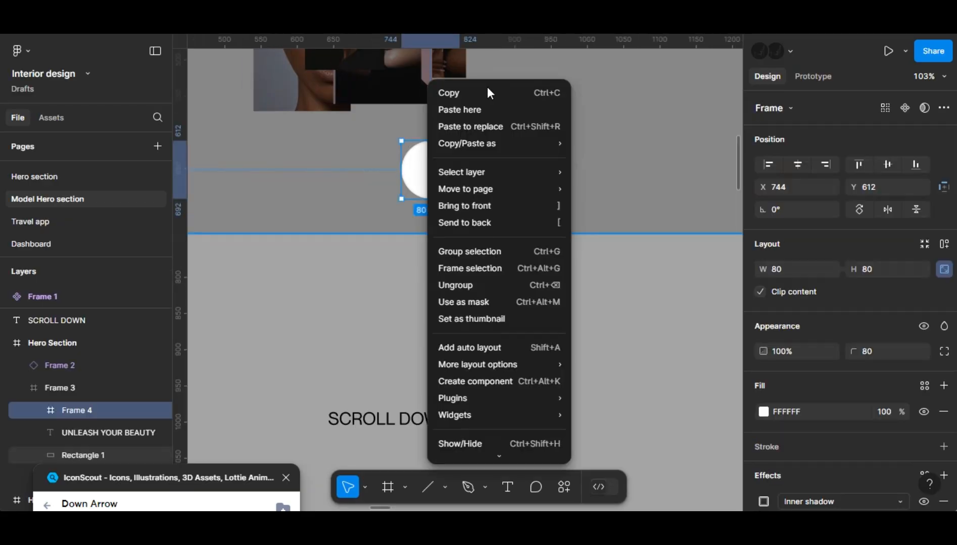
pyautogui.click(468, 127)
pyautogui.click(800, 163)
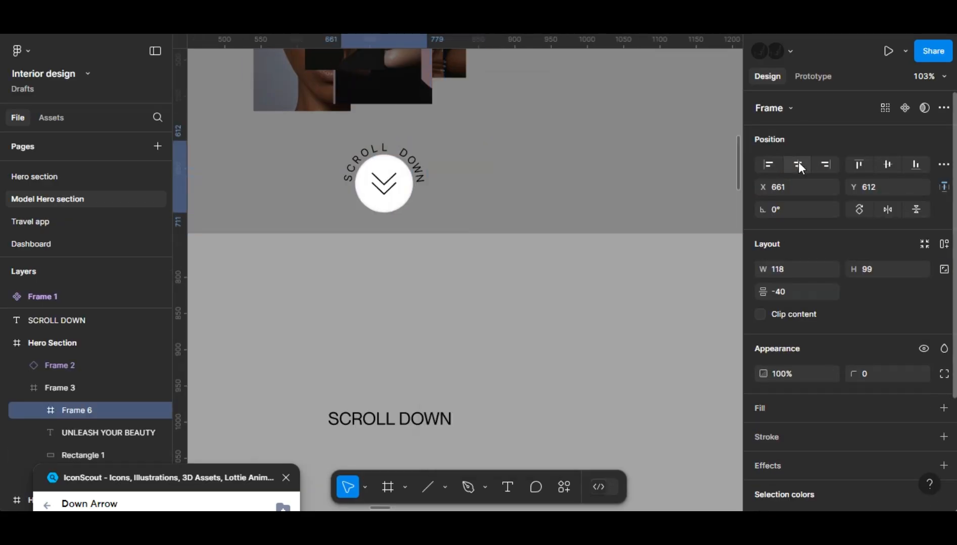
# Step: Set the colour of the badge's arched SCROLL DOWN text to FFFFFF
pyautogui.doubleClick(420, 172)
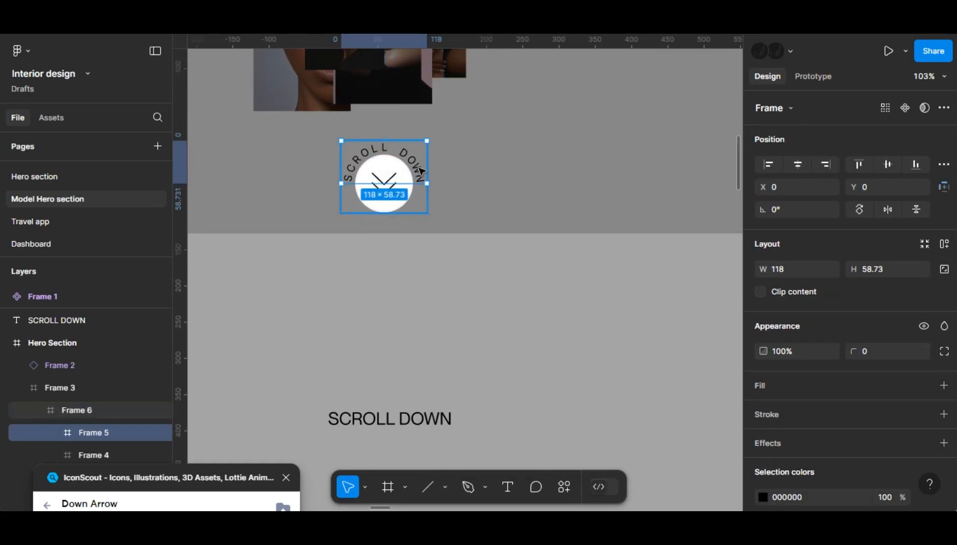
pyautogui.scroll(-3, 808, 394)
pyautogui.click(784, 398)
pyautogui.write('FFFFFF')
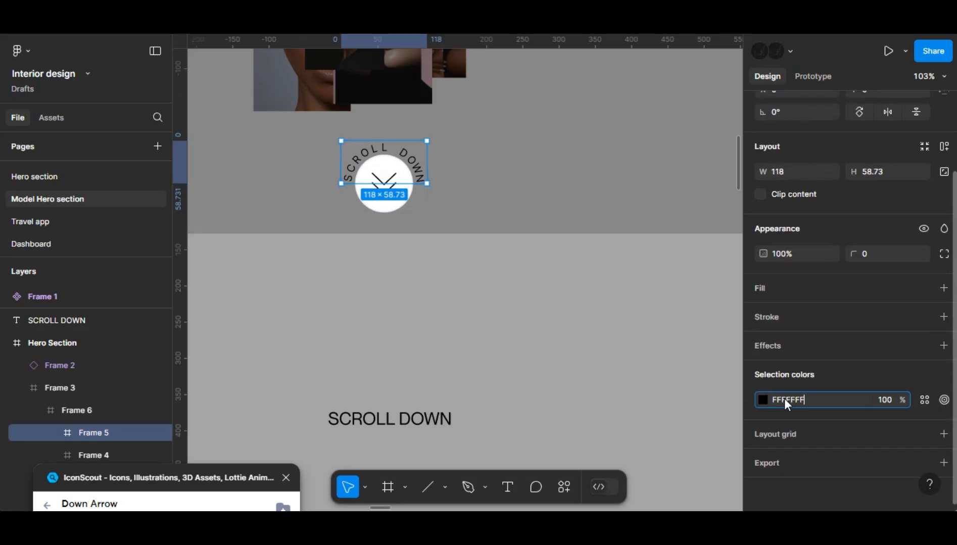
pyautogui.press('Return')
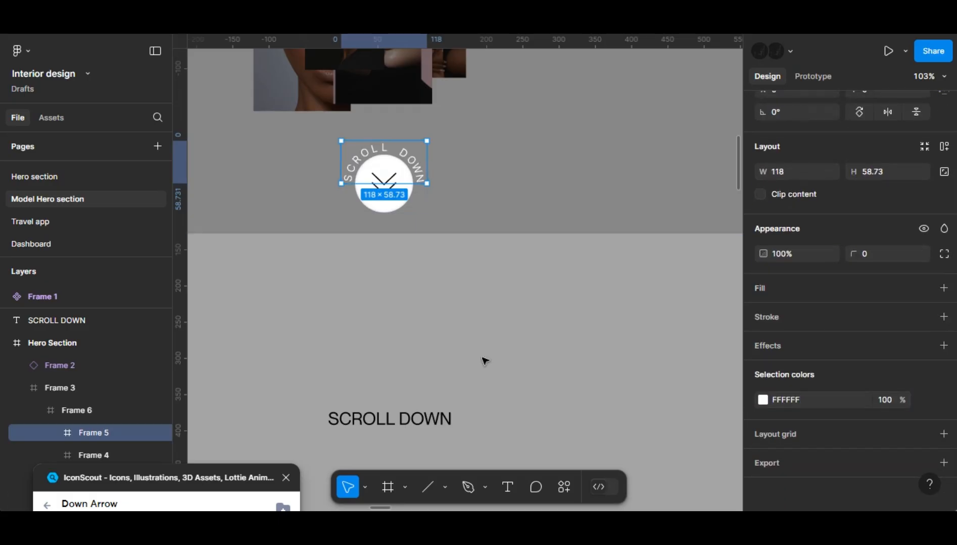
# Step: Select the Hero Section frame with the UNLEASH YOUR BEAUTY heading and preview its prototype
pyautogui.scroll(-10, 483, 360)
pyautogui.click(410, 266)
pyautogui.click(412, 258)
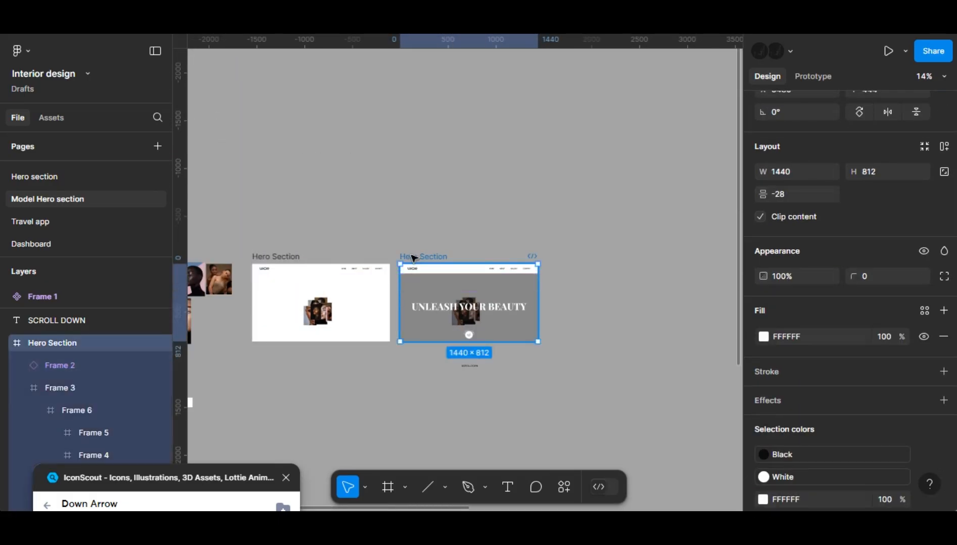
pyautogui.click(860, 86)
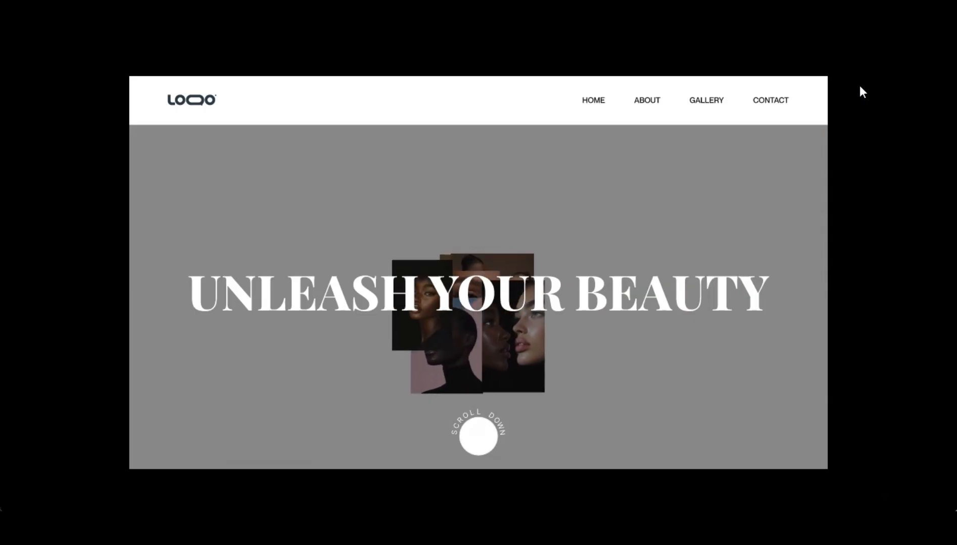